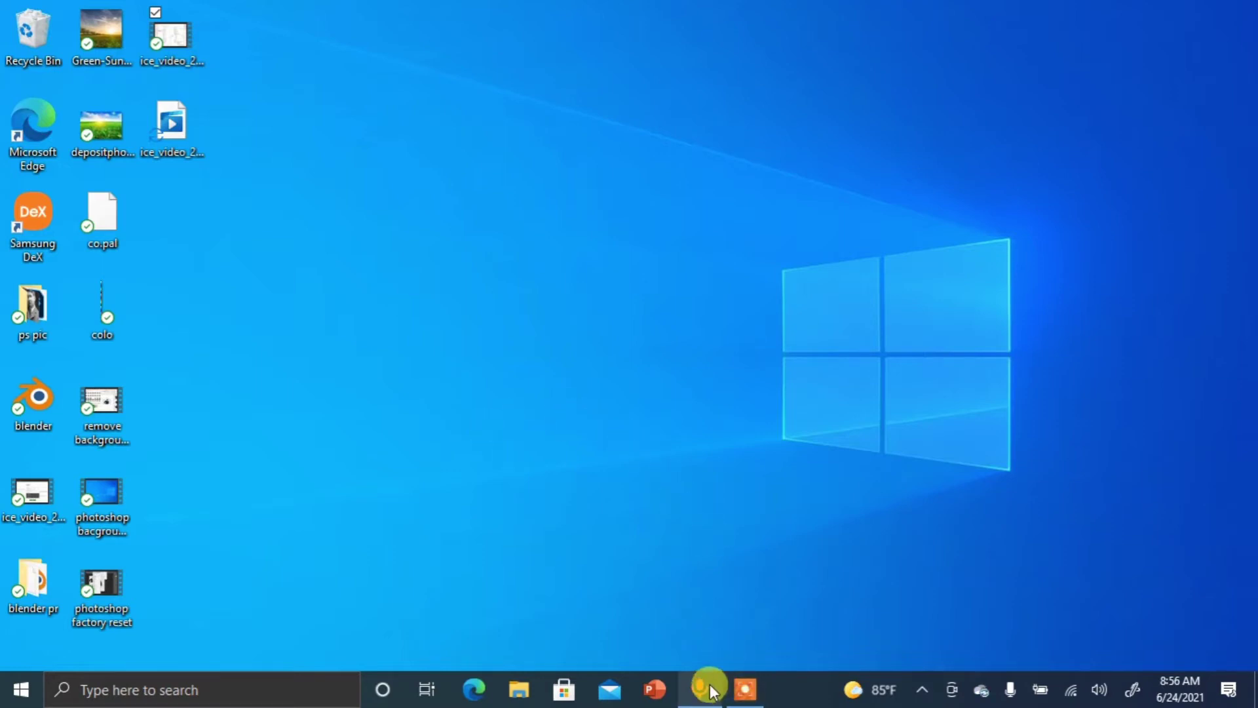
# Launch PowerPoint from the taskbar to reach its start screen.
pyautogui.click(649, 691)
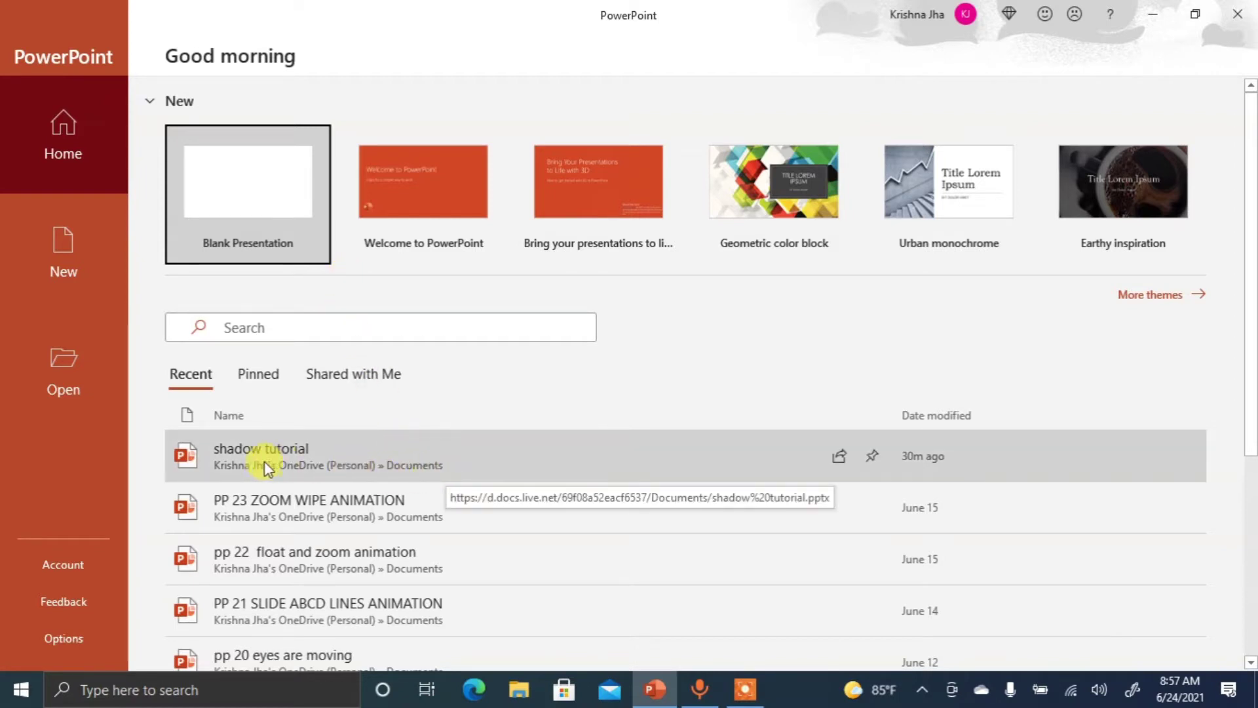
# Open 'shadow tutorial', drag the green oval right of the tan oval, and pick the Oval shape.
pyautogui.click(387, 458)
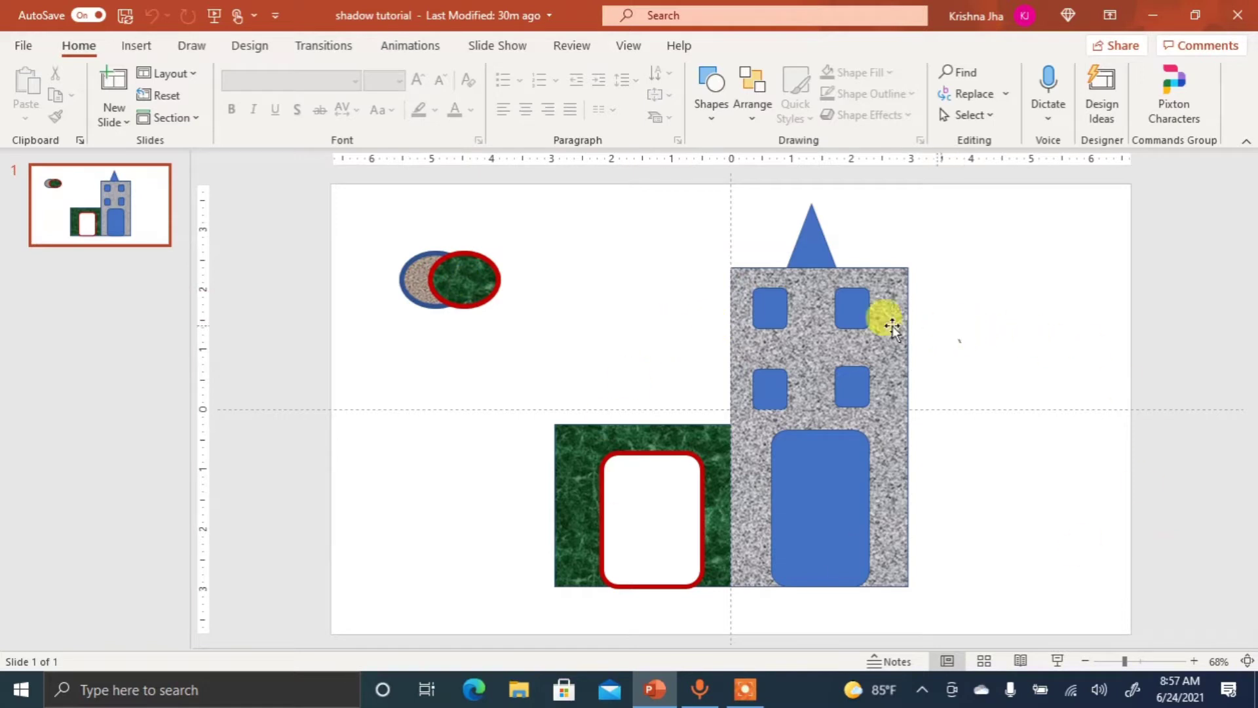
pyautogui.moveTo(459, 284); pyautogui.dragTo(595, 285)
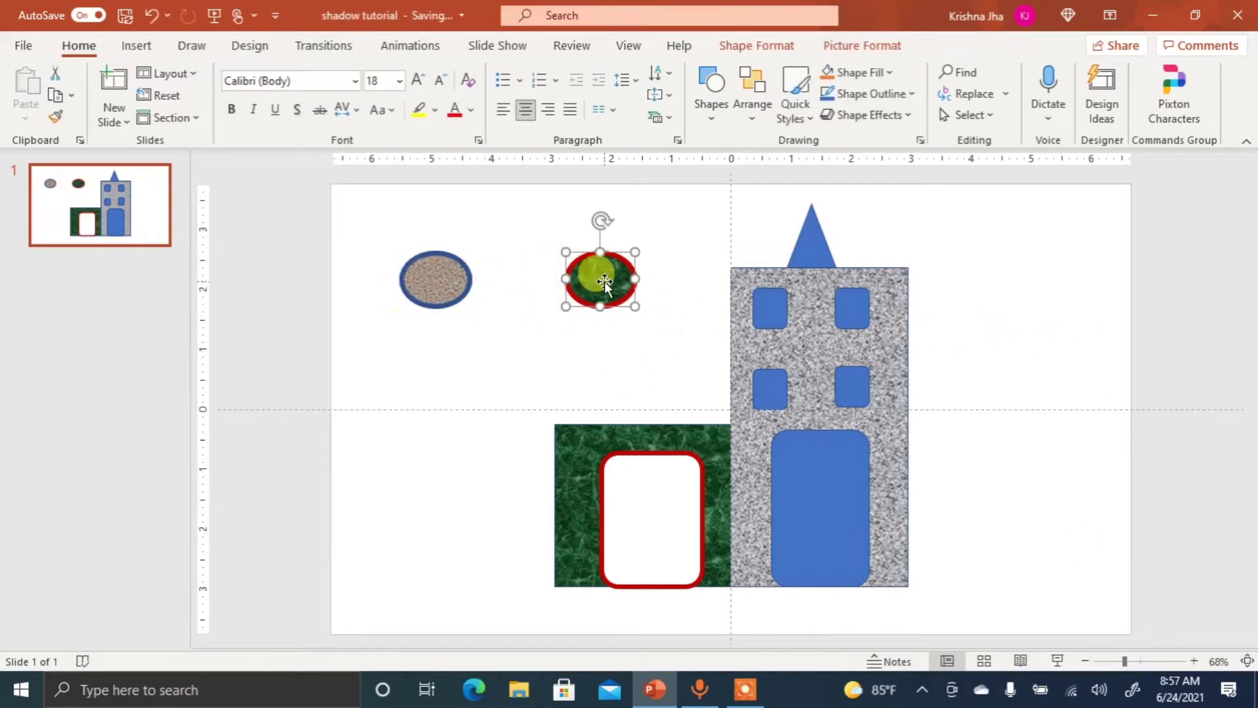
pyautogui.click(440, 278)
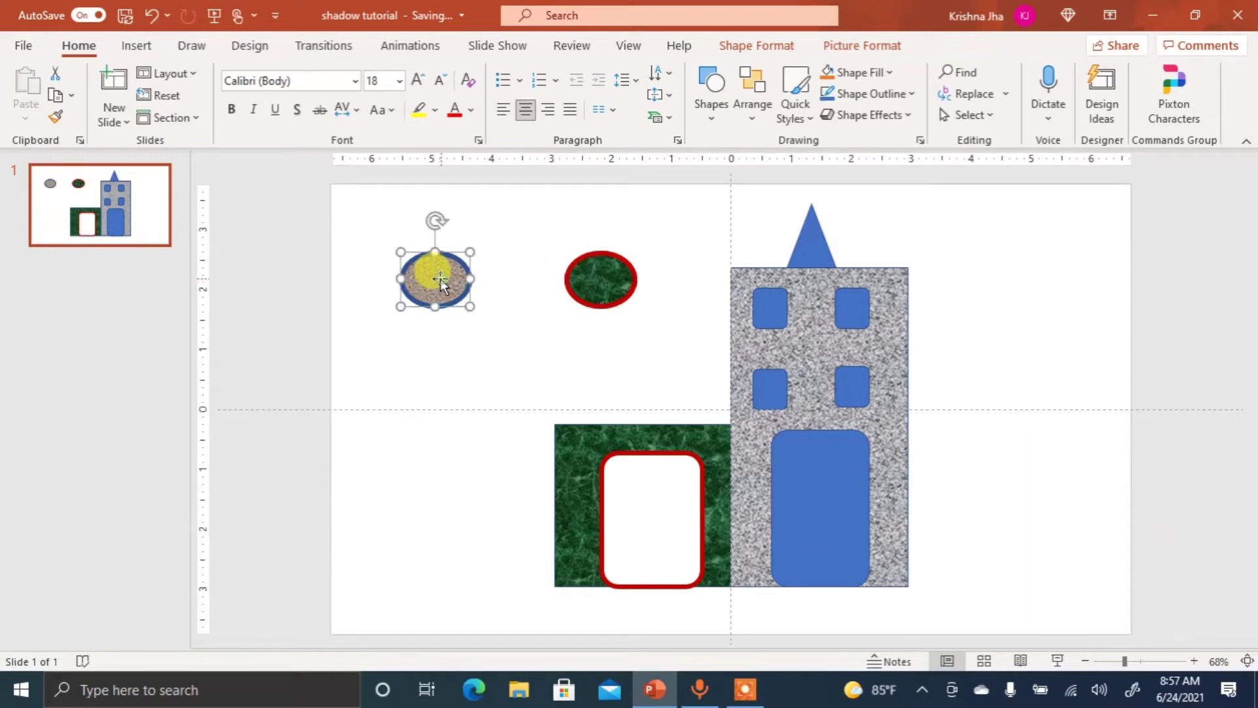
pyautogui.click(595, 282)
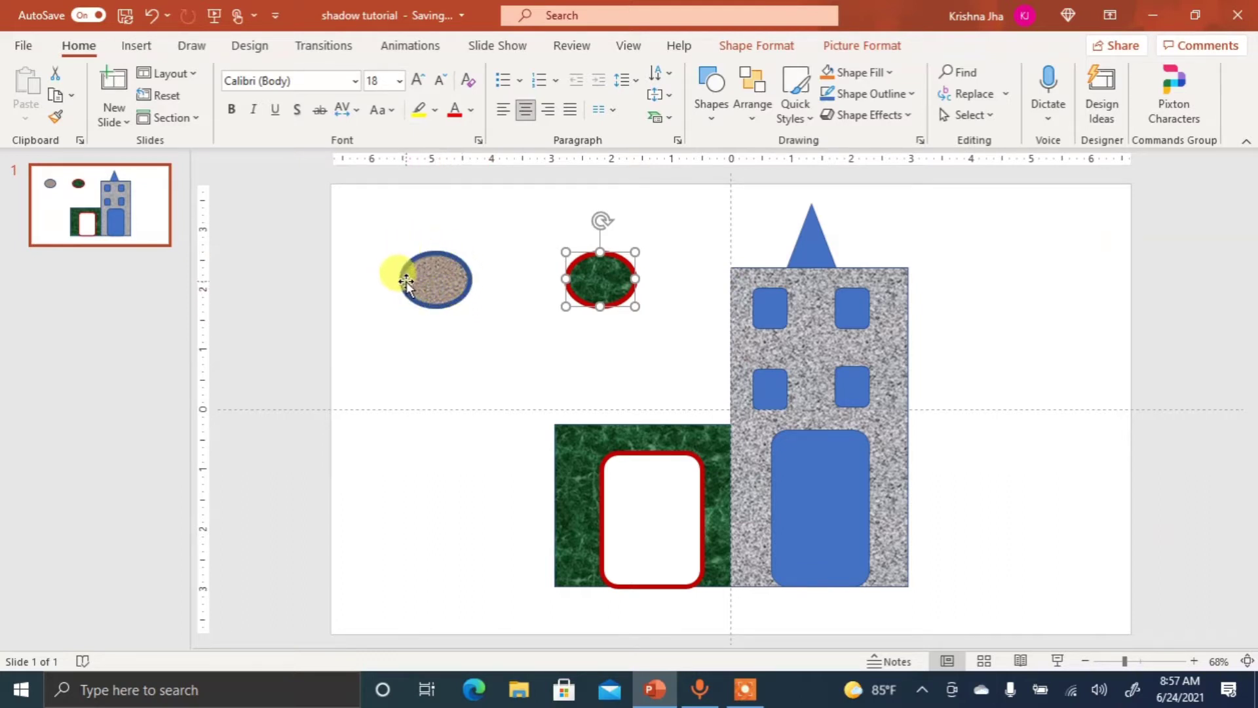
pyautogui.click(710, 82)
pyautogui.click(777, 162)
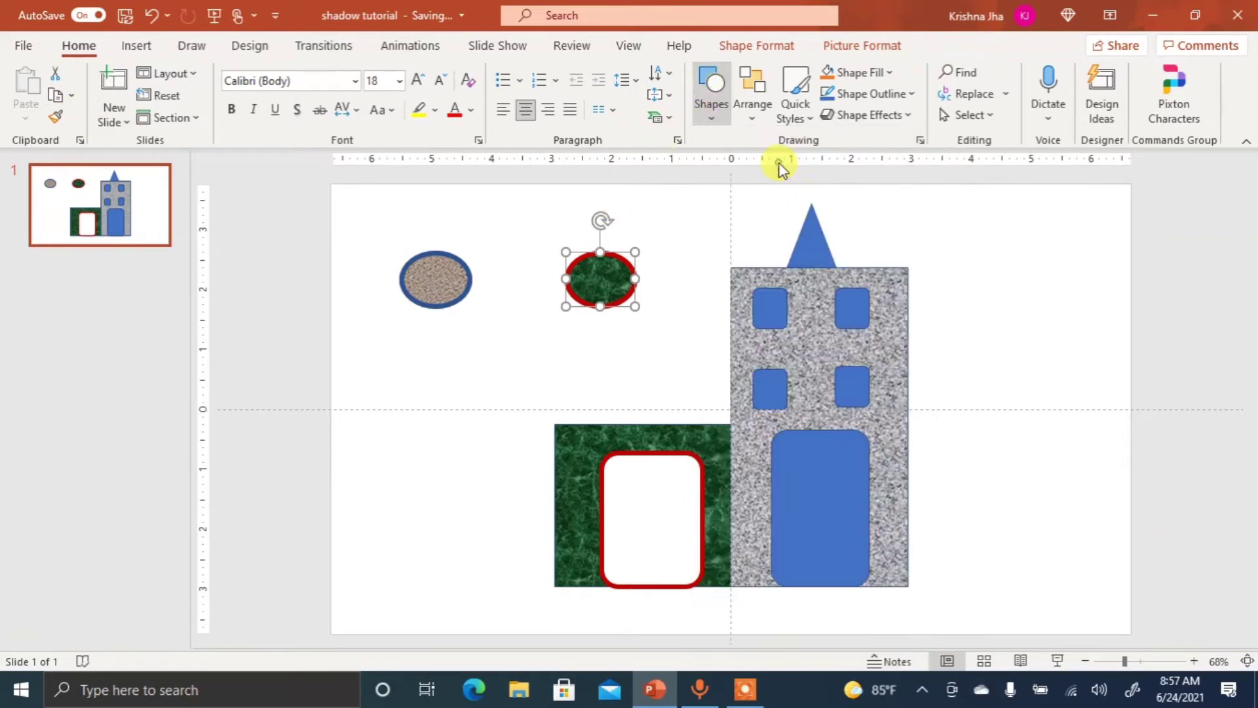
# Draw an oval at the slide's right and give it a 6 pt red outline.
pyautogui.moveTo(999, 231); pyautogui.dragTo(1062, 306)
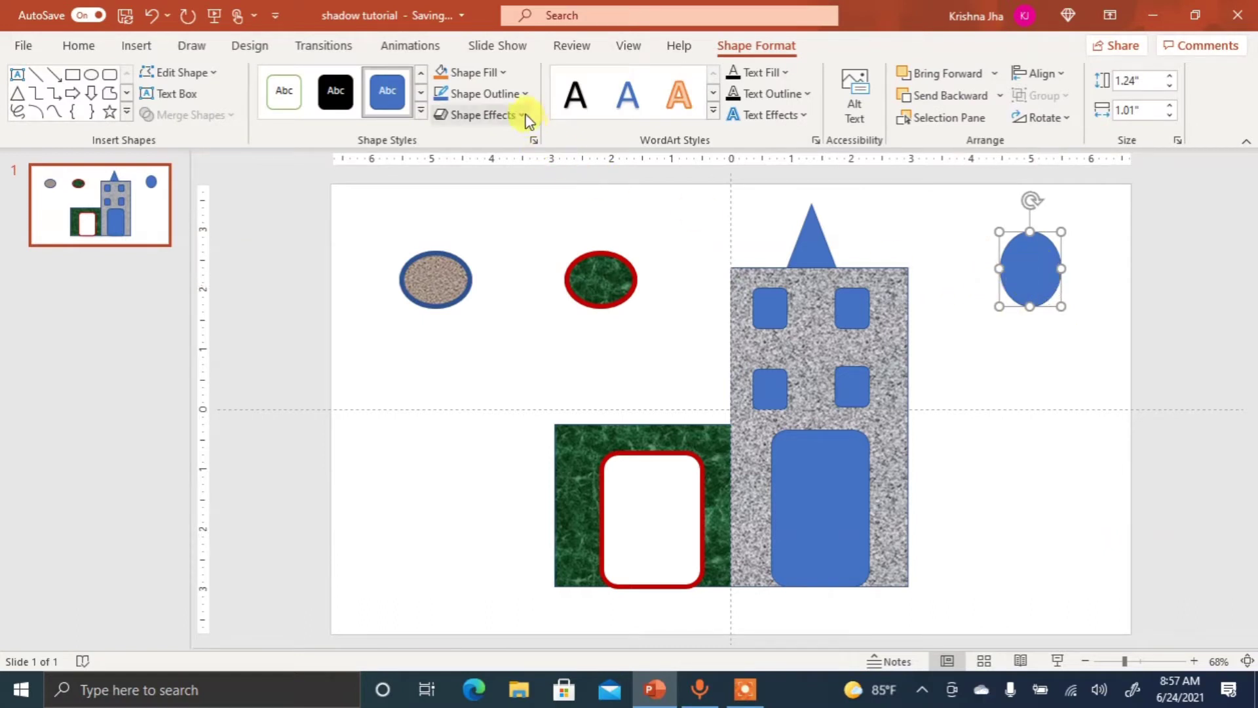
pyautogui.click(515, 95)
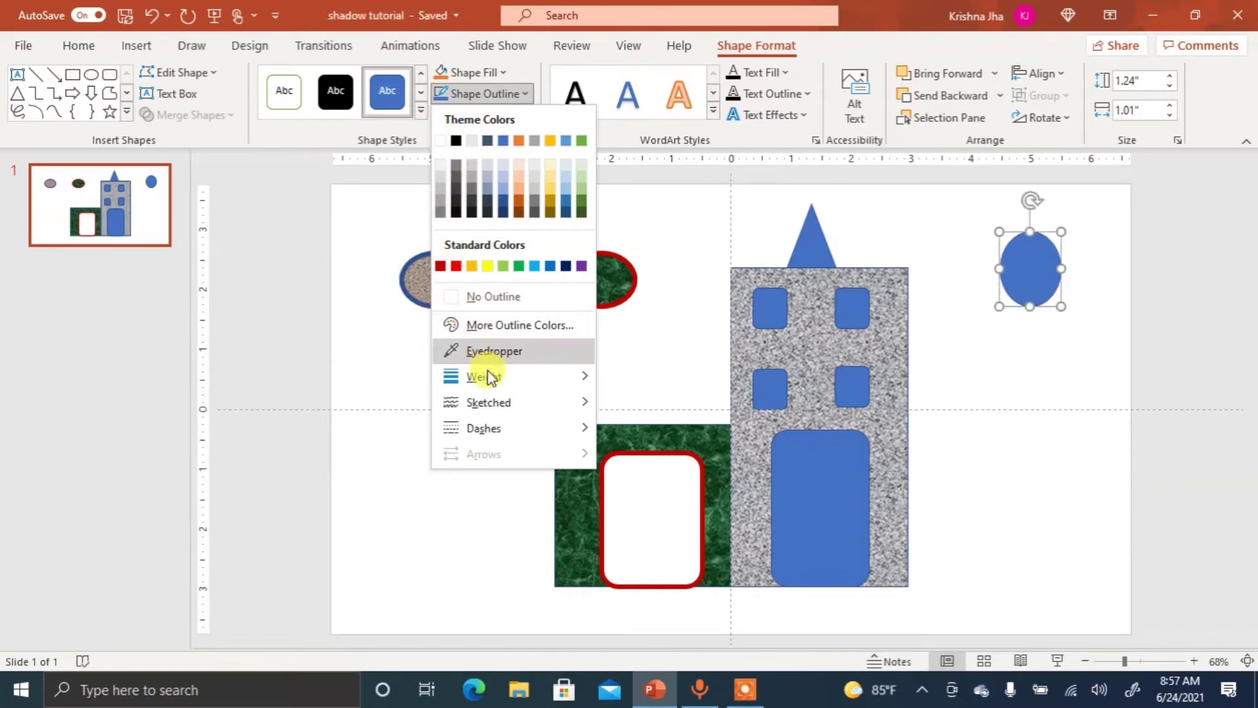
pyautogui.moveTo(484, 377)
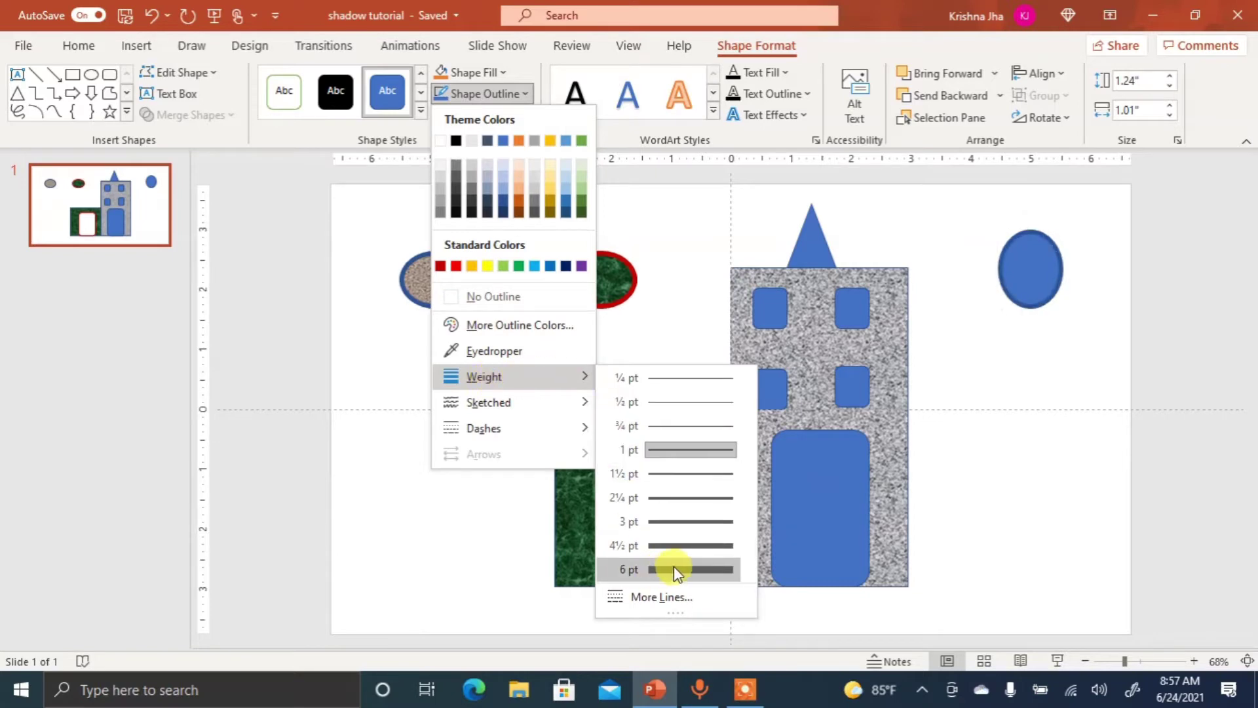
pyautogui.click(673, 566)
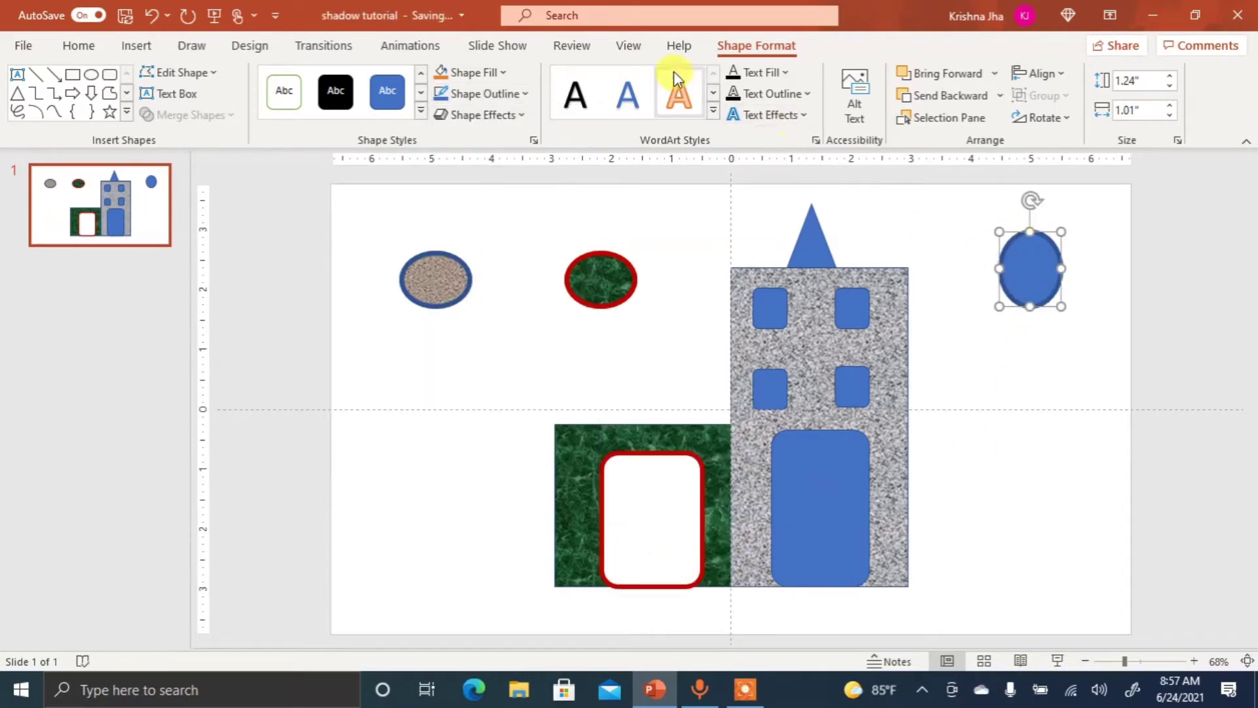
pyautogui.click(525, 95)
pyautogui.click(441, 265)
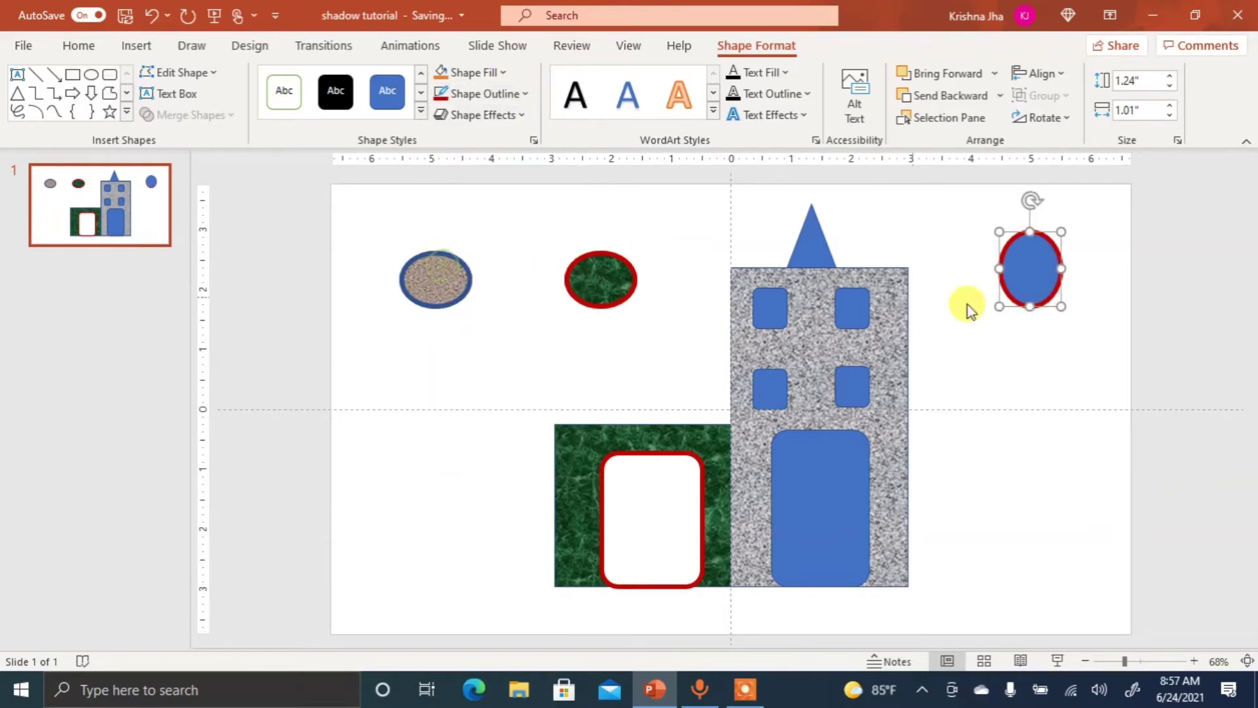
pyautogui.click(1034, 345)
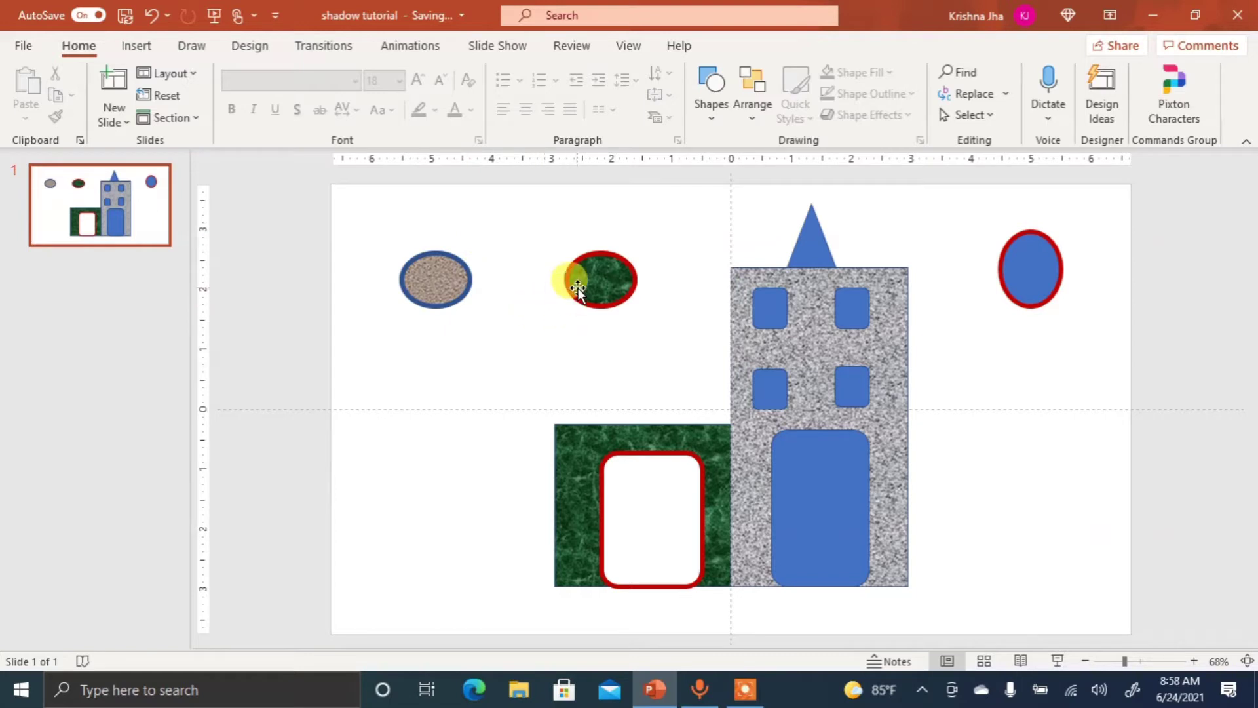
# Drag the green oval left onto the tan oval's right half and select both ovals.
pyautogui.moveTo(592, 288); pyautogui.dragTo(471, 287)
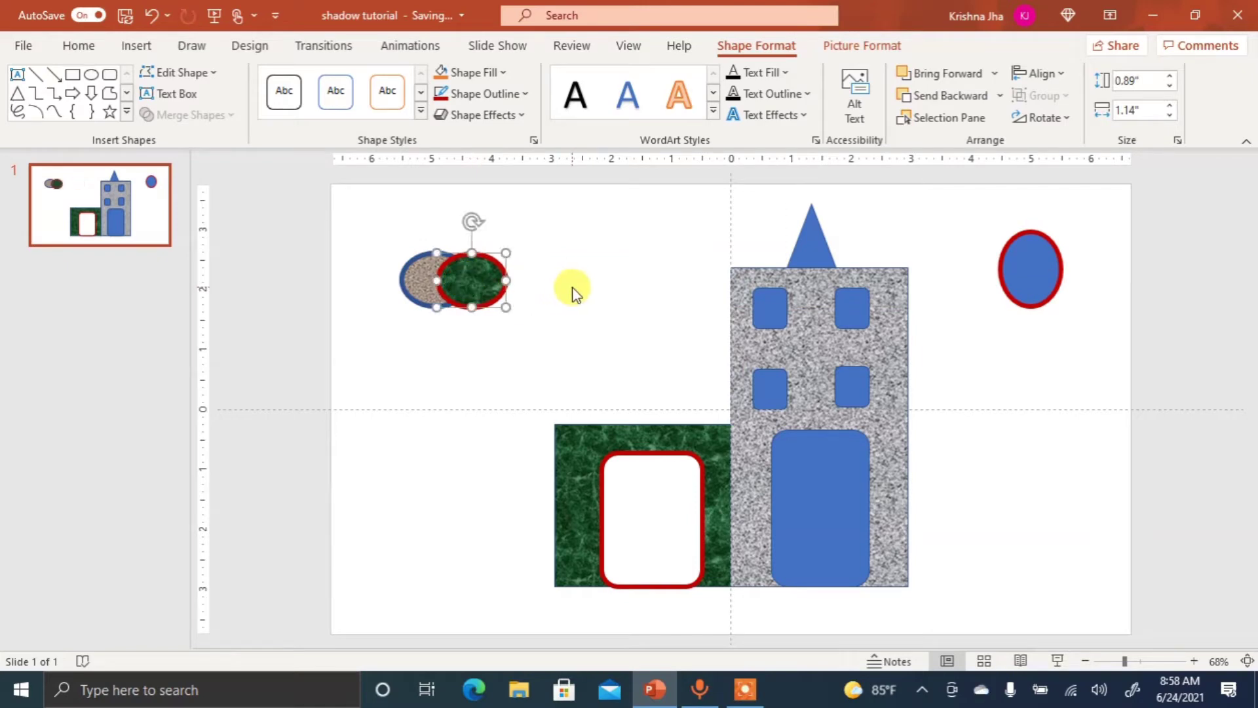
pyautogui.click(400, 329)
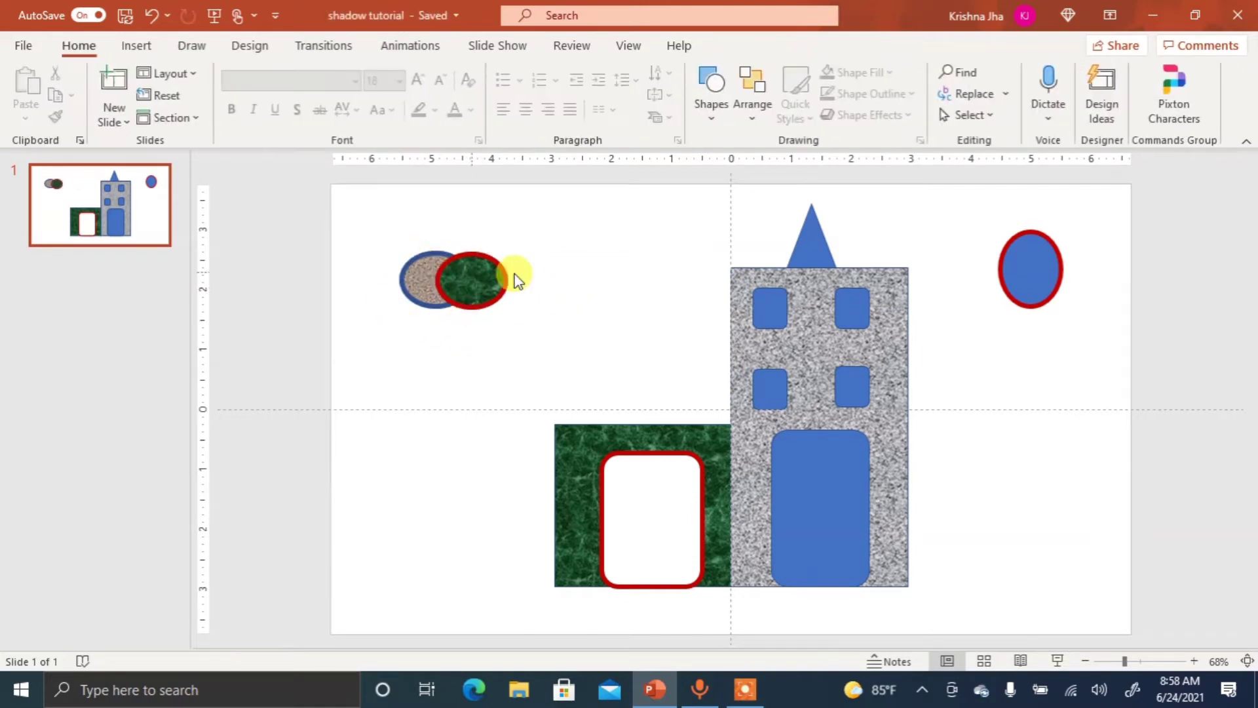
pyautogui.click(477, 278)
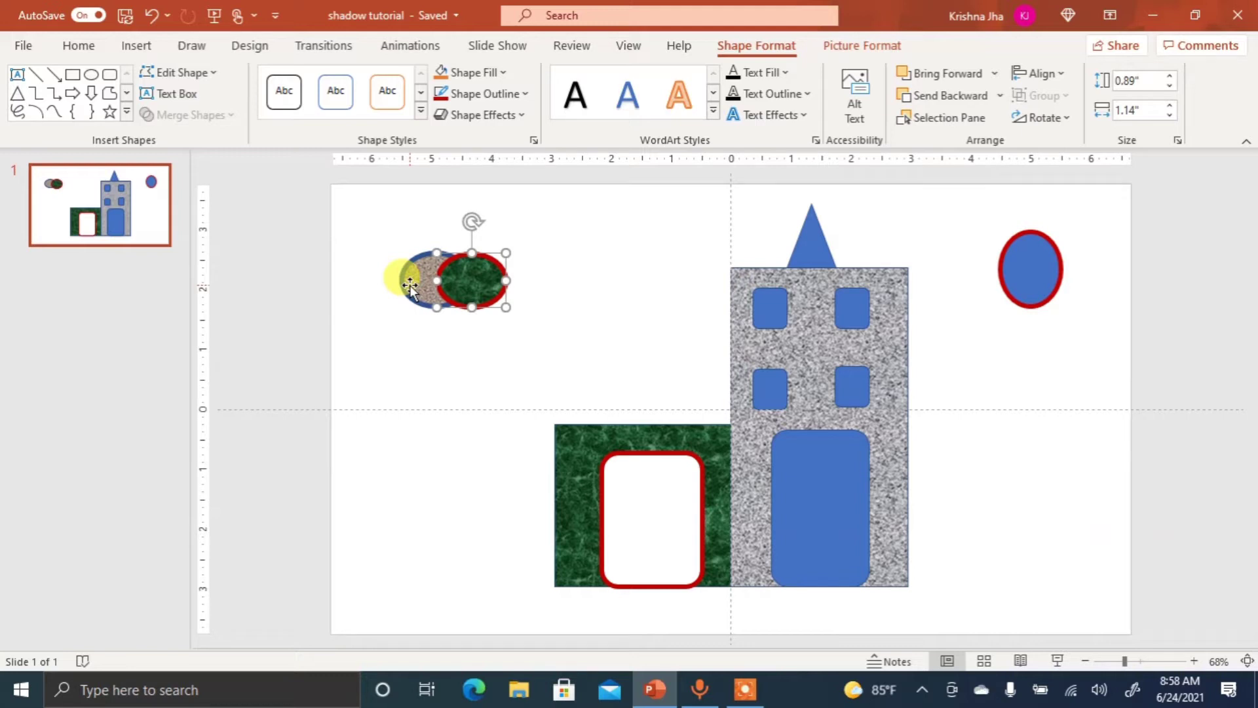
pyautogui.keyDown('shift'); pyautogui.click(409, 285); pyautogui.keyUp('shift')
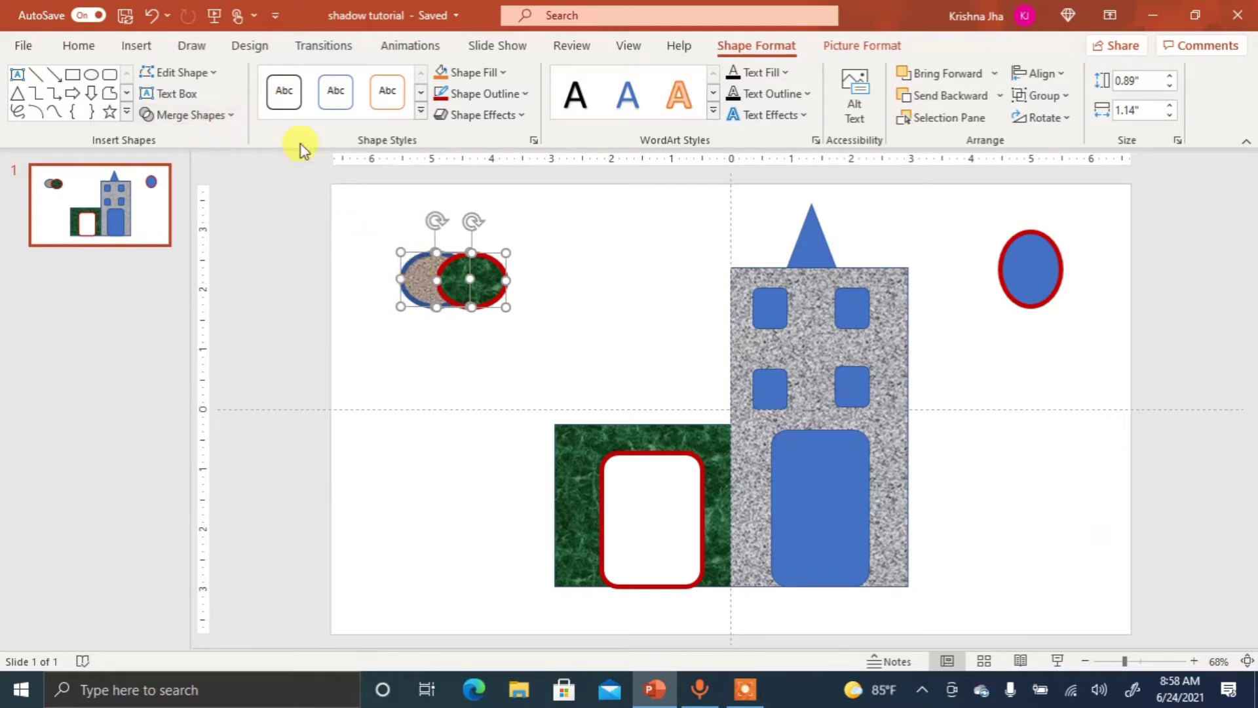
# Apply Merge Shapes > Union to the tan and green ovals, then undo it.
pyautogui.click(183, 118)
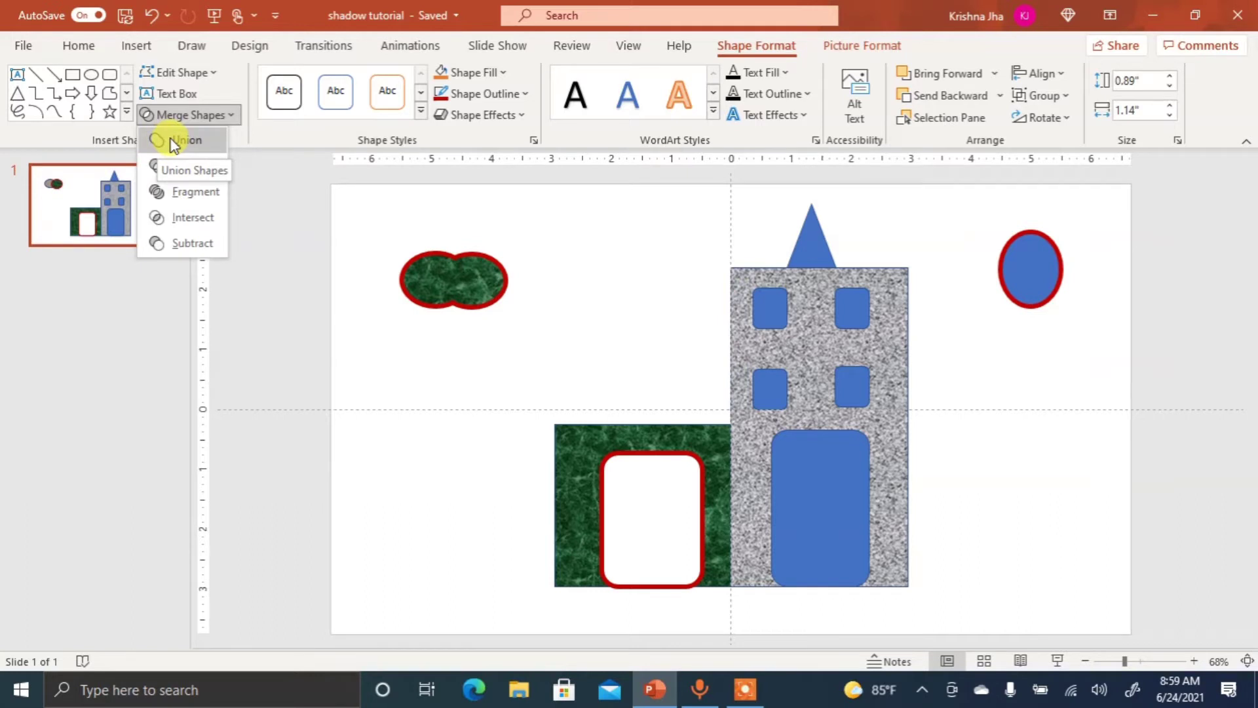
pyautogui.click(175, 142)
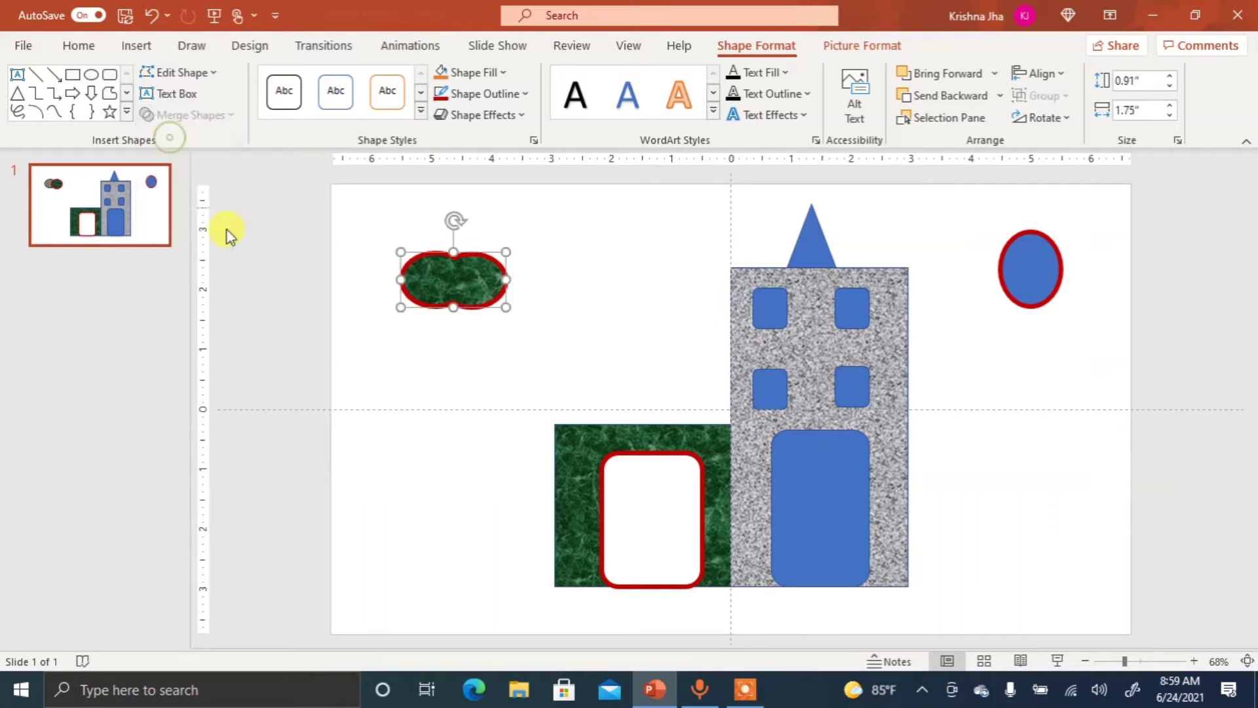
pyautogui.click(459, 348)
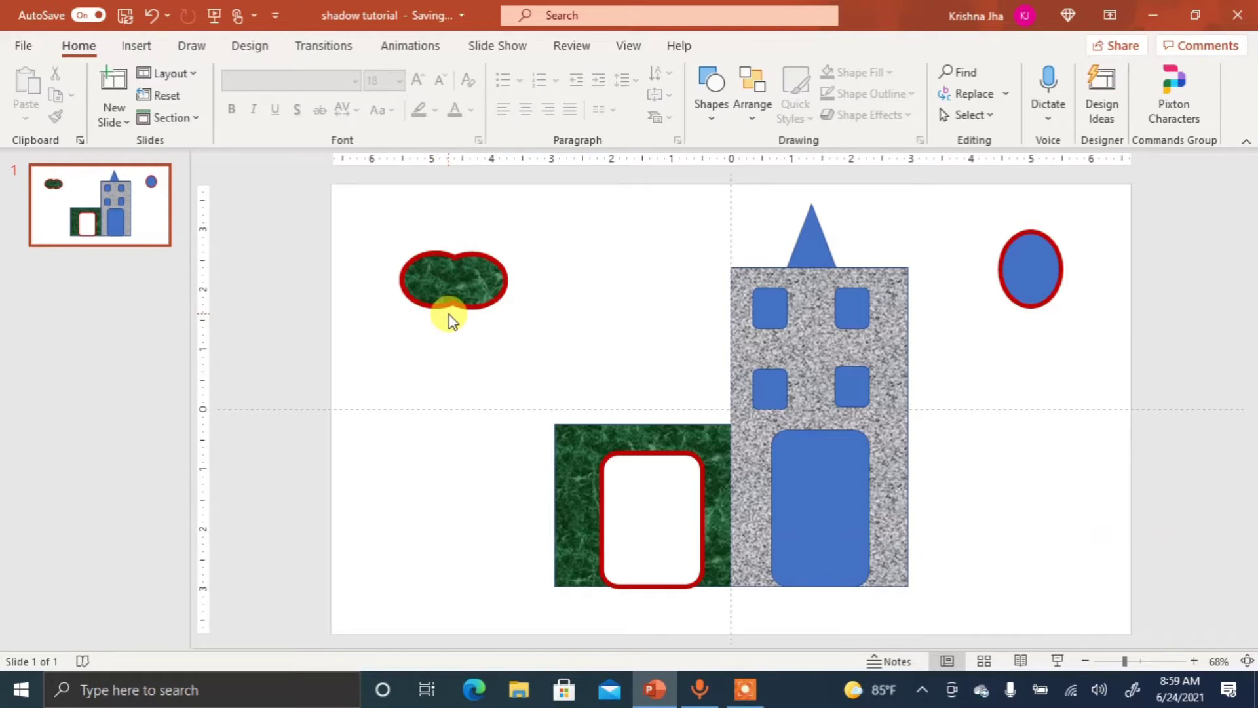
pyautogui.hotkey('ctrl', 'z')
# Select the green and tan ovals together, then clear the selection.
pyautogui.click(426, 338)
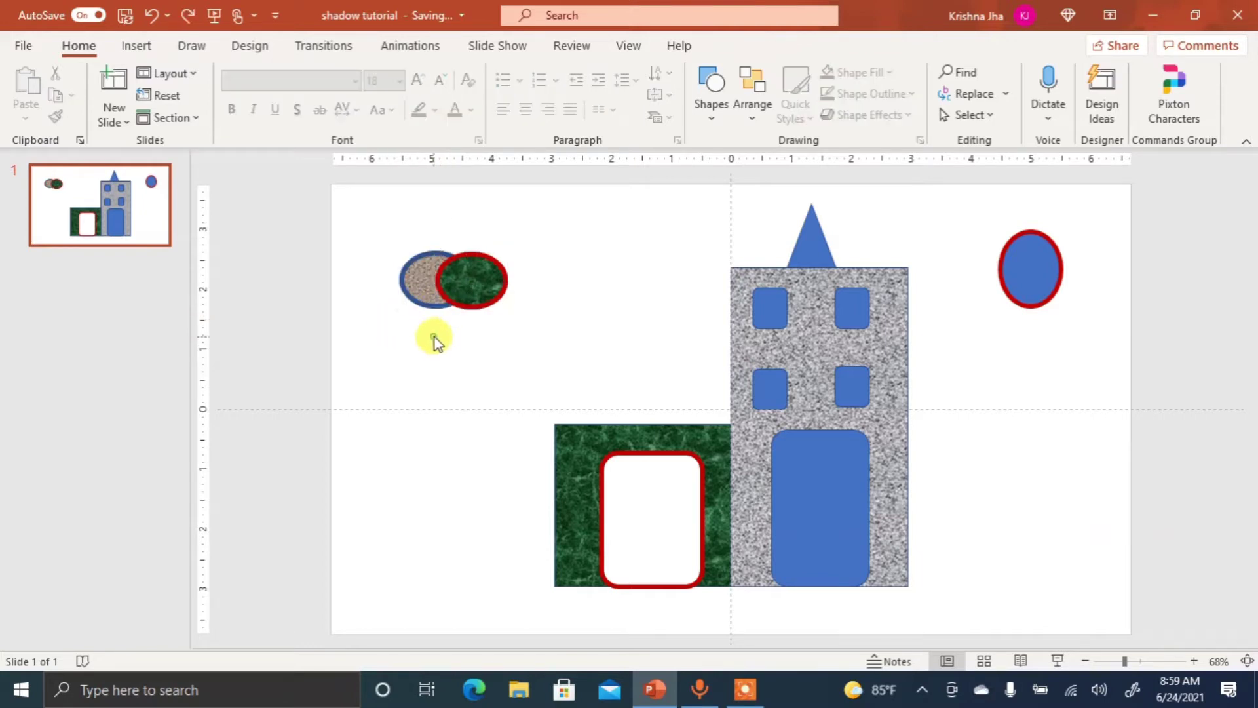
pyautogui.click(477, 289)
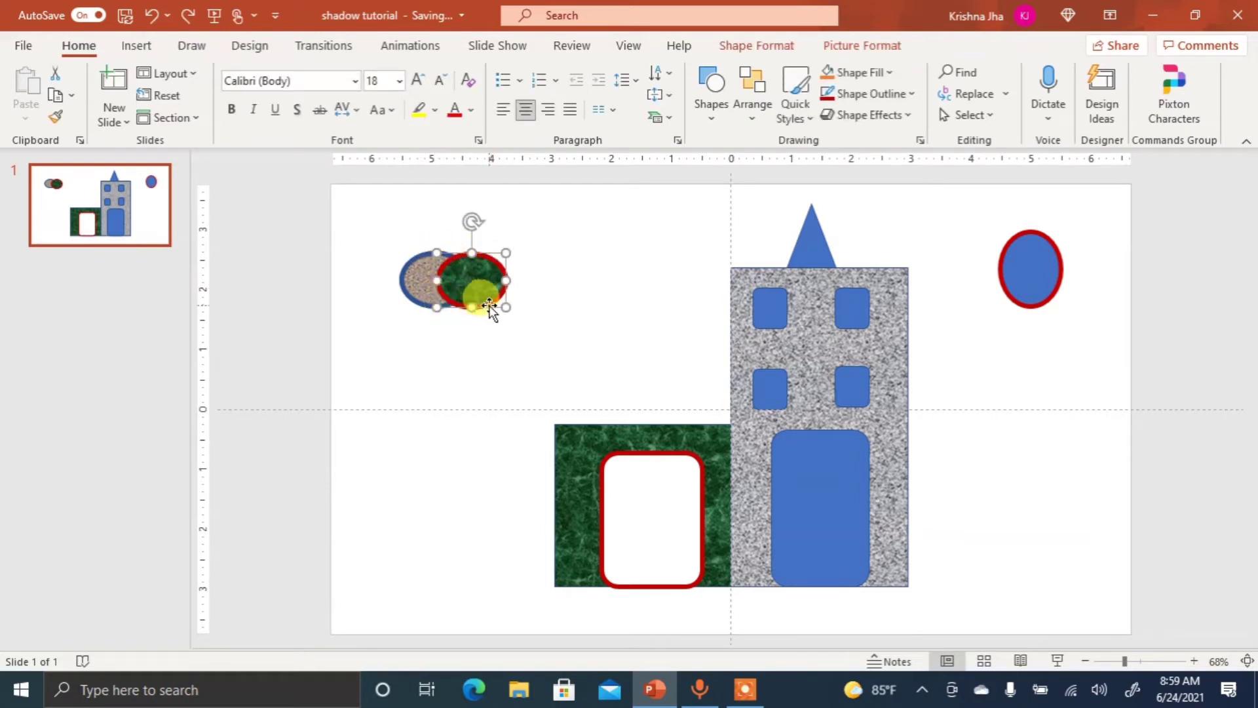
pyautogui.keyDown('shift'); pyautogui.click(412, 283); pyautogui.keyUp('shift')
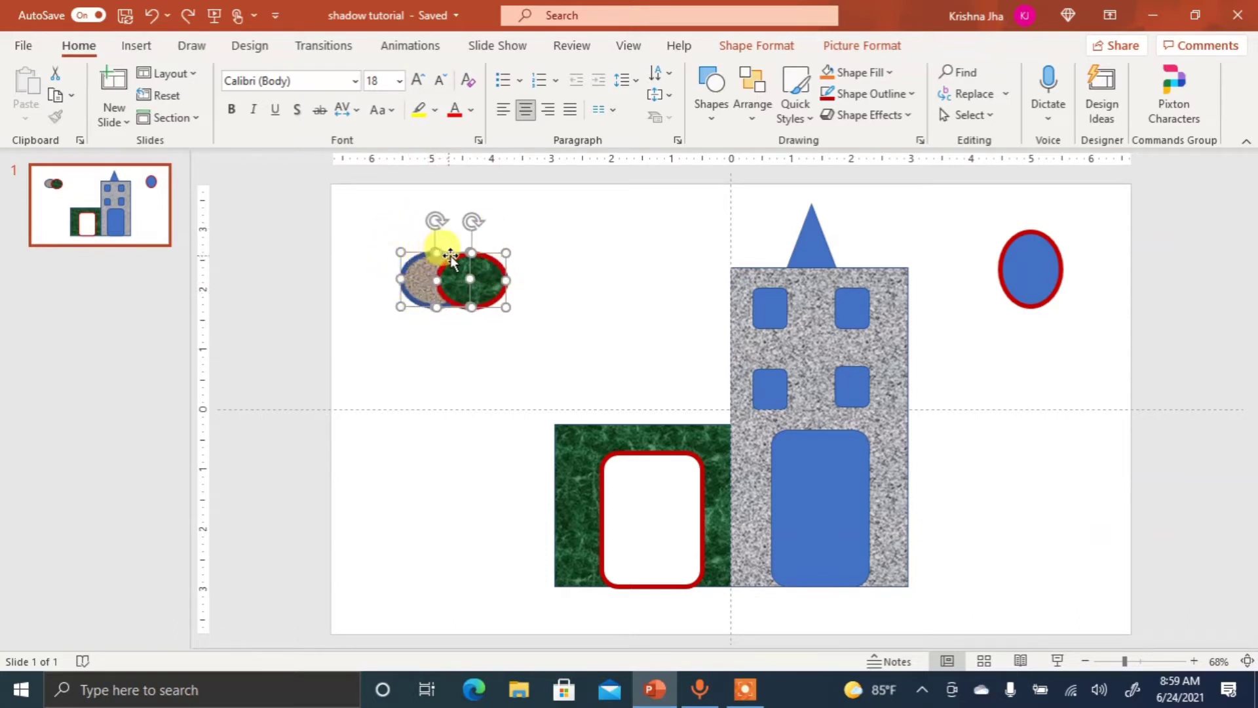
pyautogui.click(544, 278)
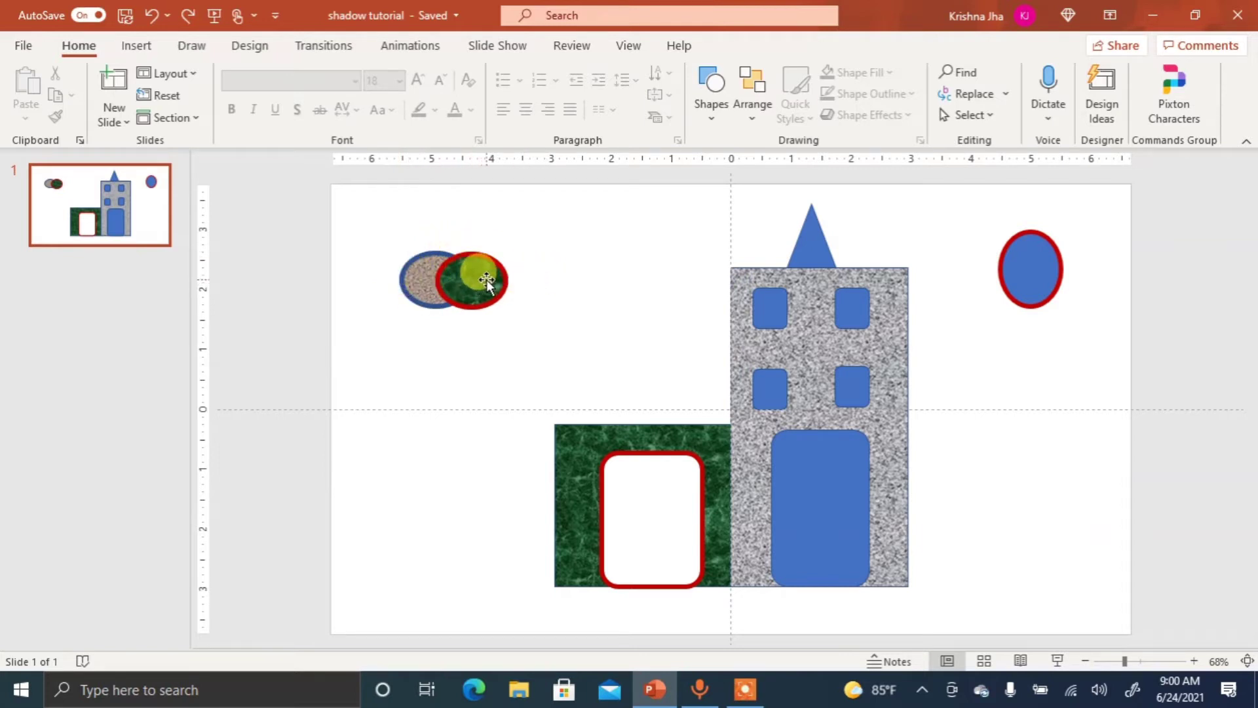
pyautogui.click(414, 282)
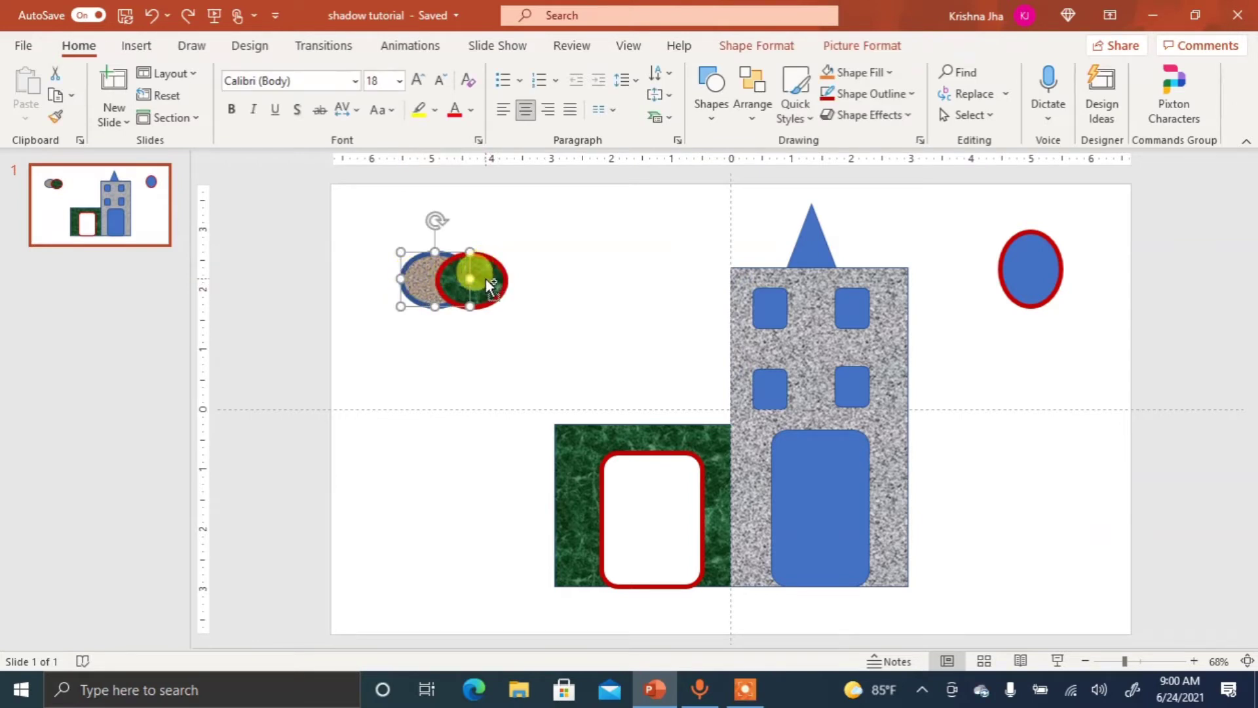
pyautogui.keyDown('shift'); pyautogui.click(485, 278); pyautogui.keyUp('shift')
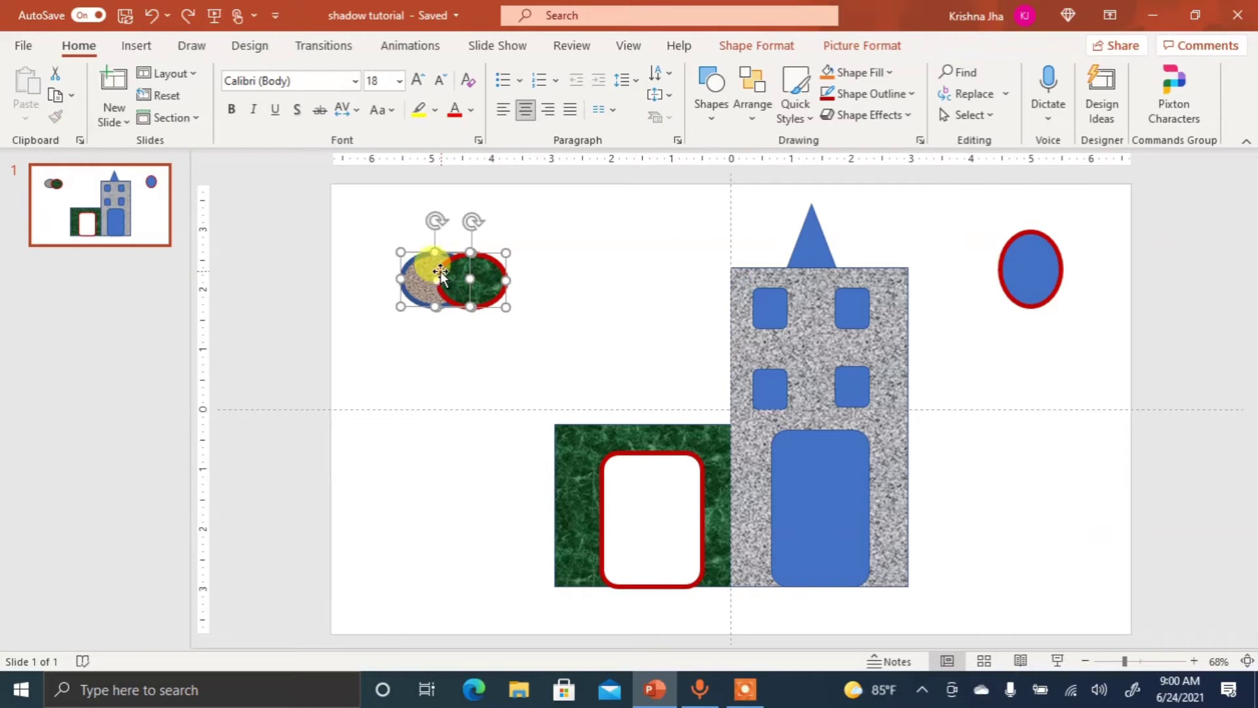
pyautogui.click(759, 53)
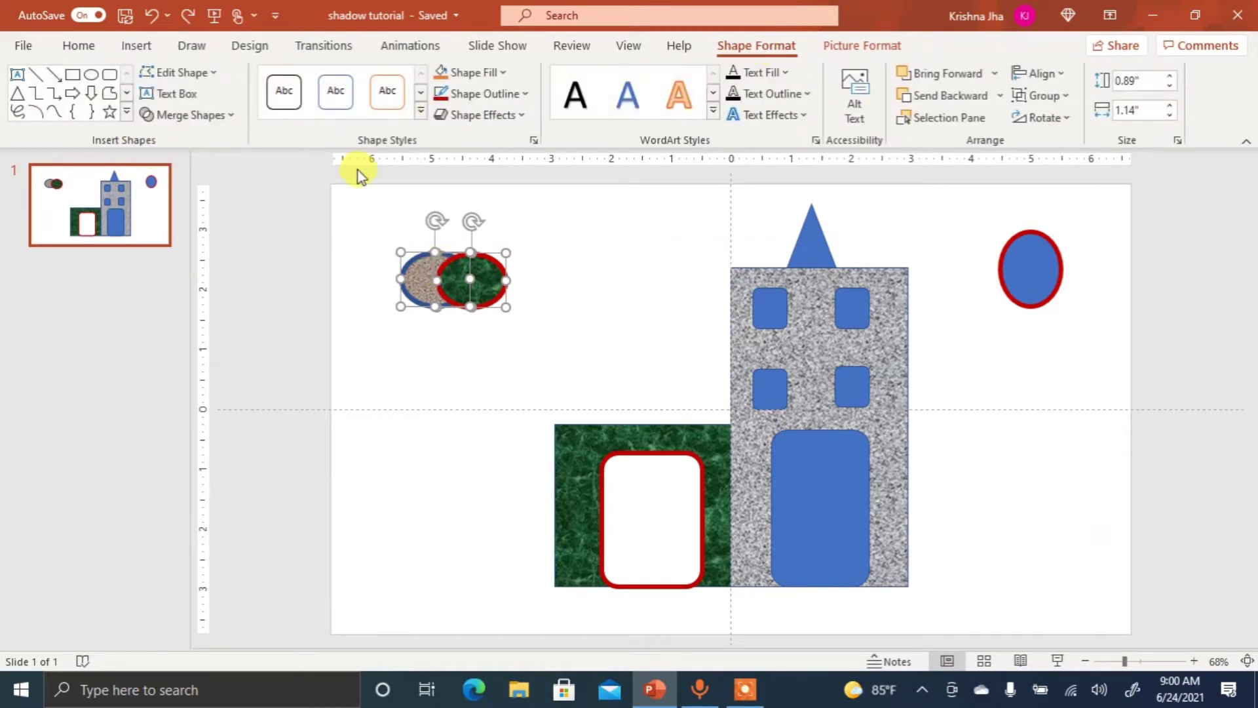
pyautogui.click(213, 116)
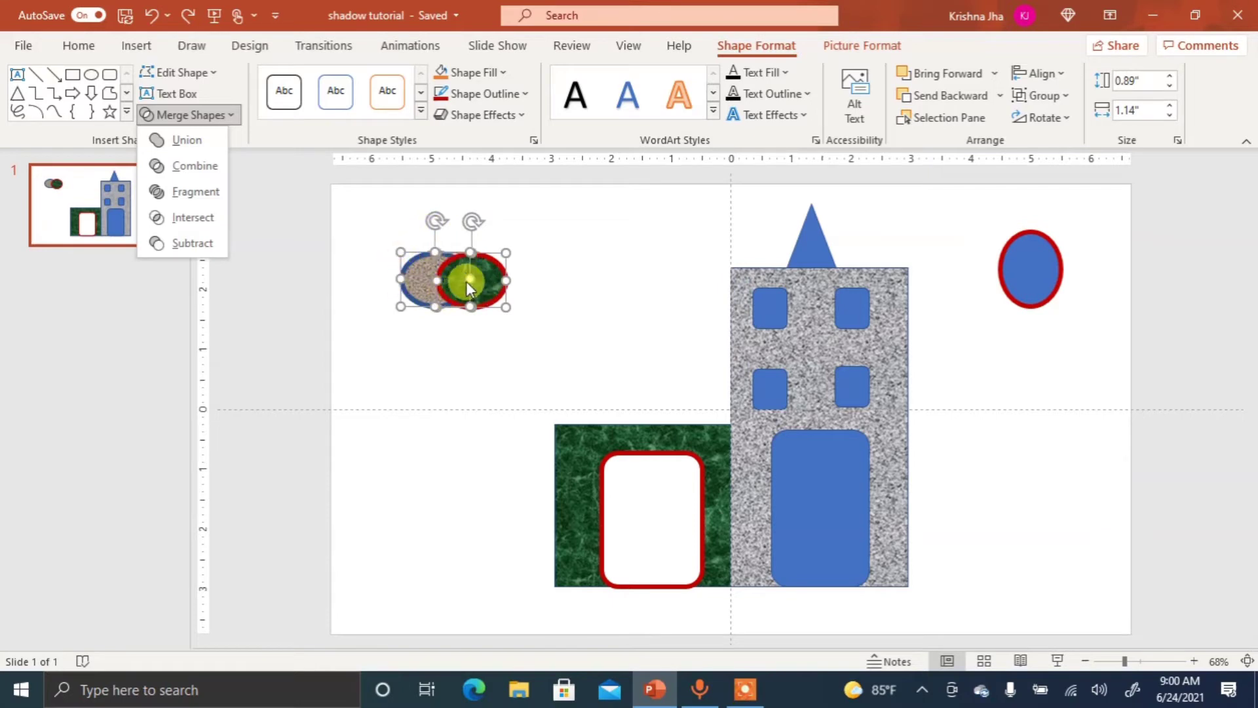
pyautogui.click(177, 139)
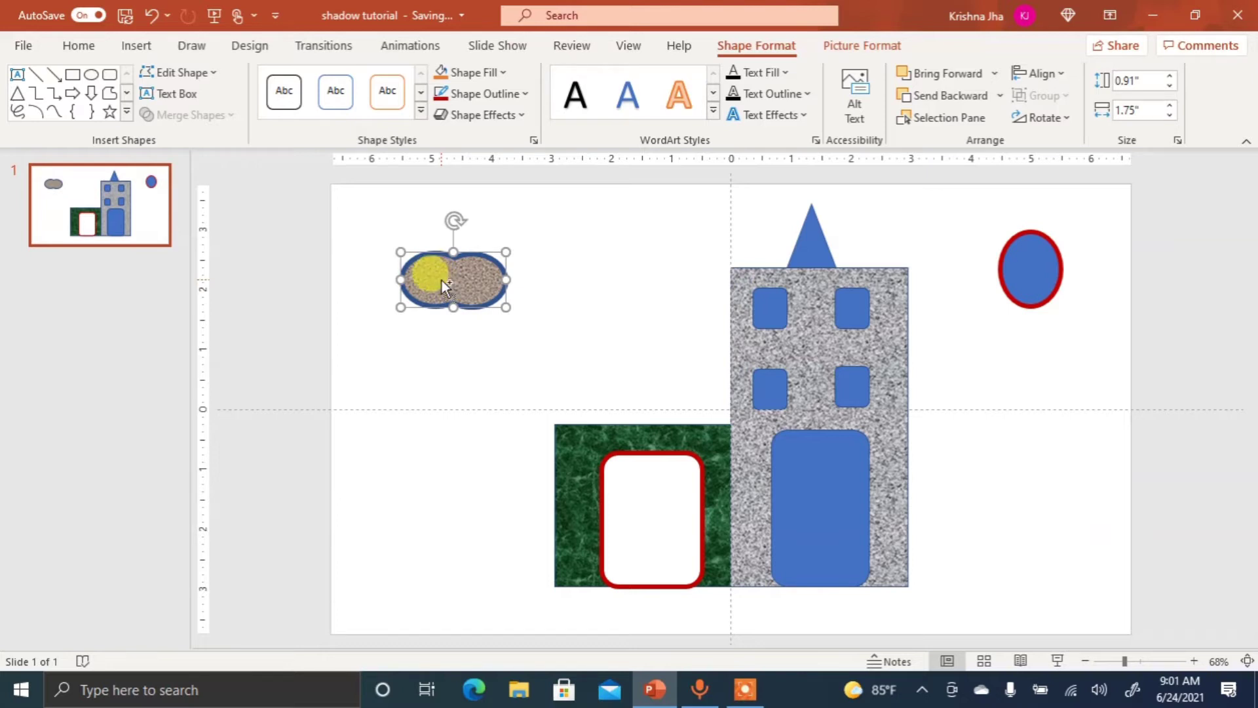
pyautogui.hotkey('ctrl', 'z')
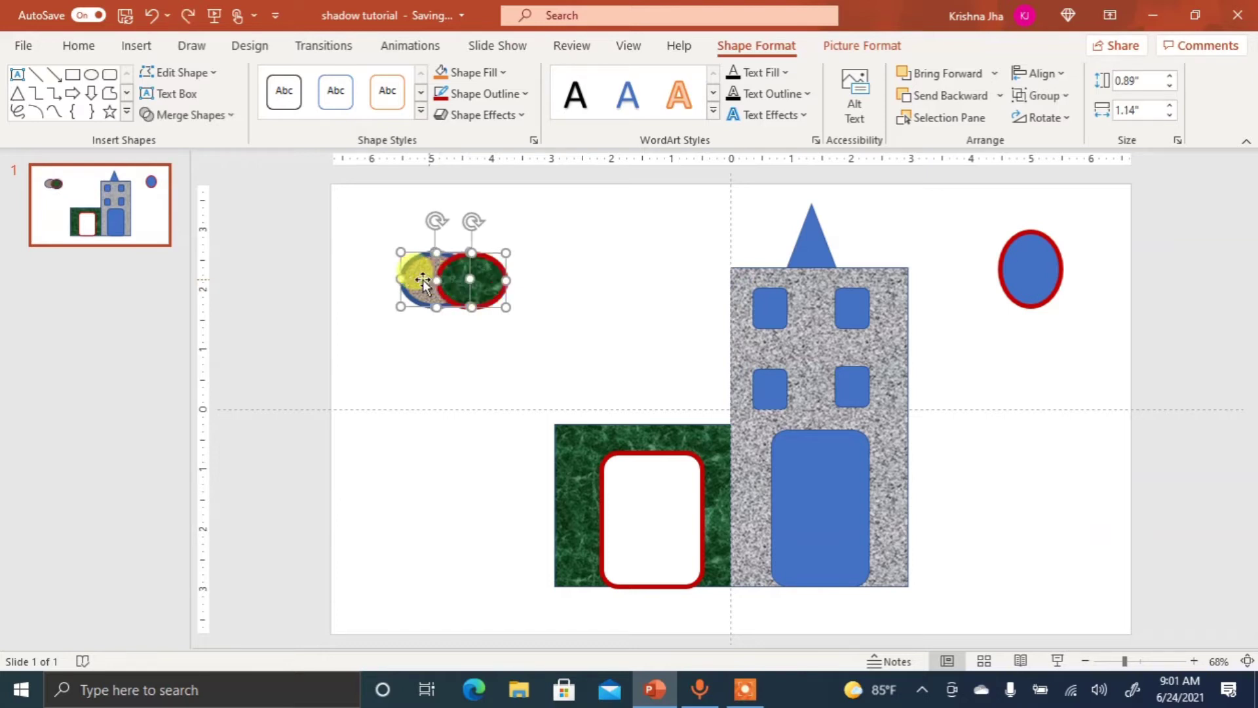
pyautogui.click(438, 335)
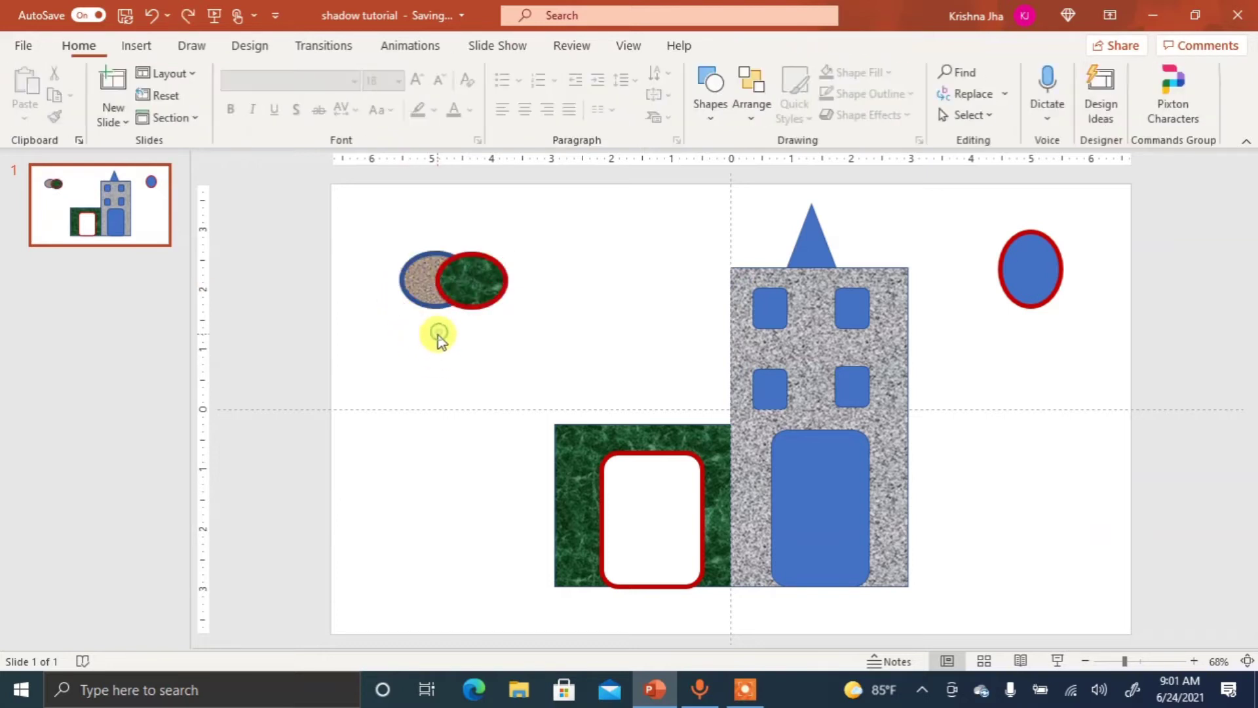
pyautogui.click(483, 281)
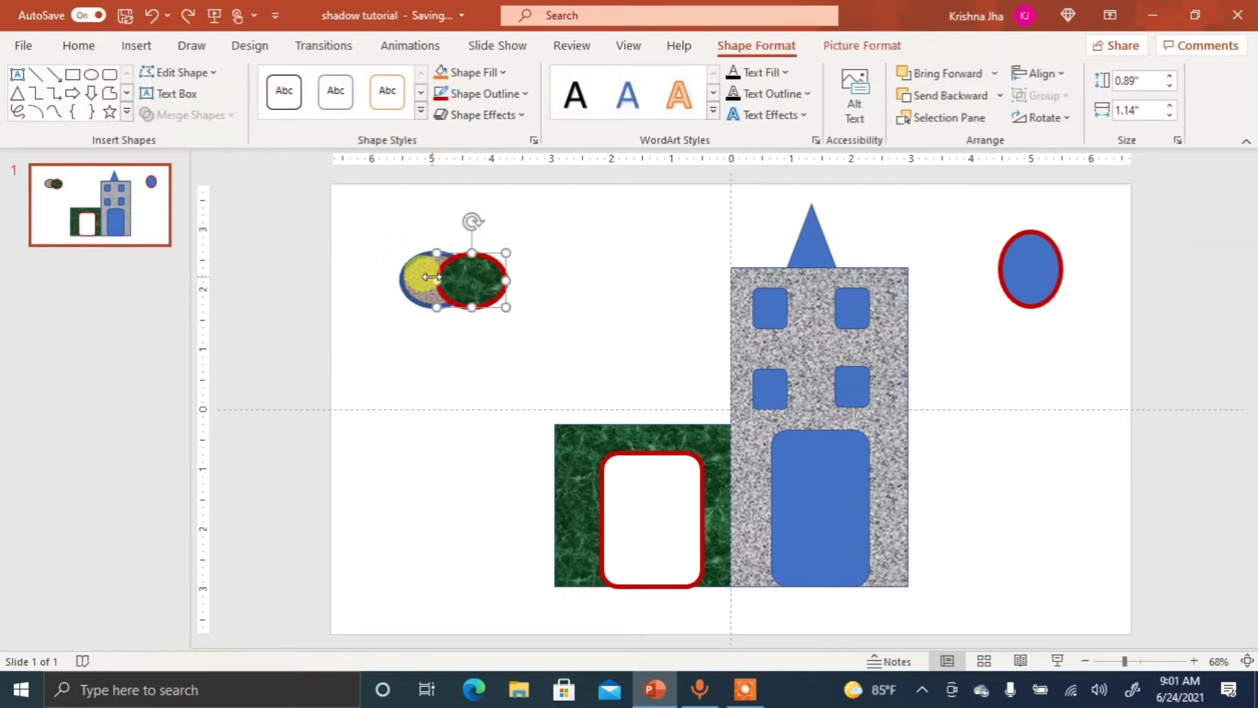
pyautogui.keyDown('shift'); pyautogui.click(414, 281); pyautogui.keyUp('shift')
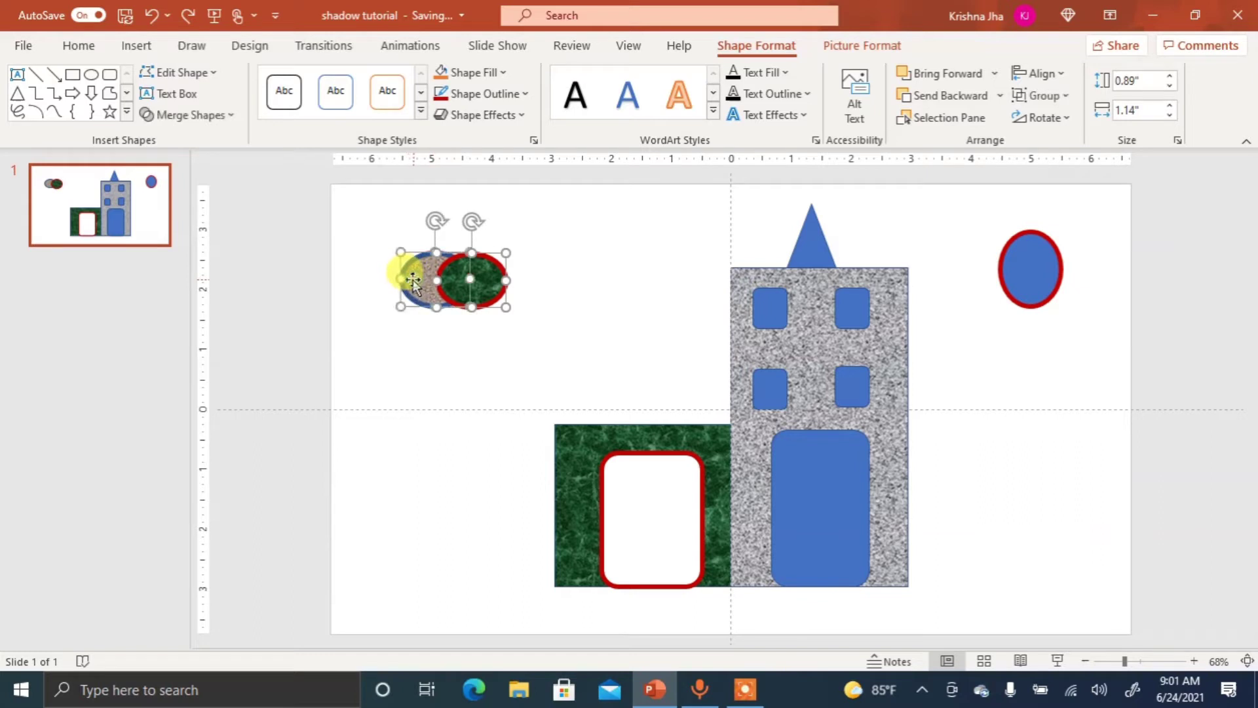
pyautogui.click(196, 114)
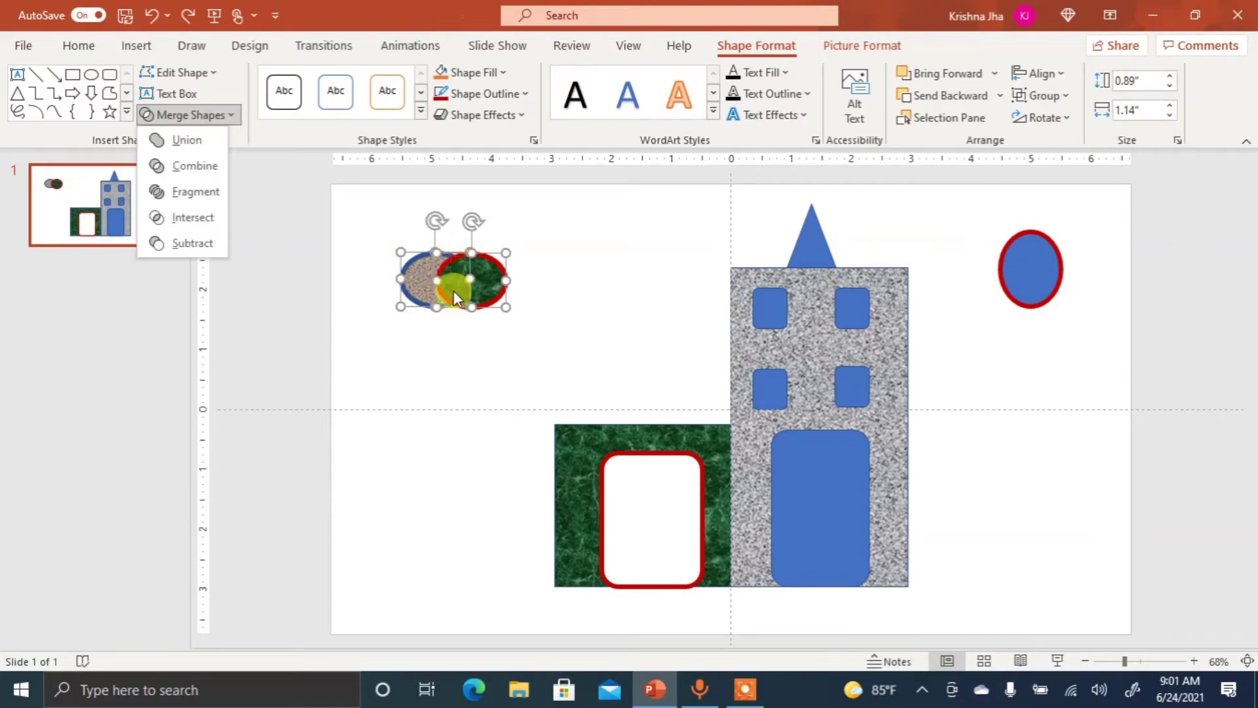
pyautogui.click(464, 279)
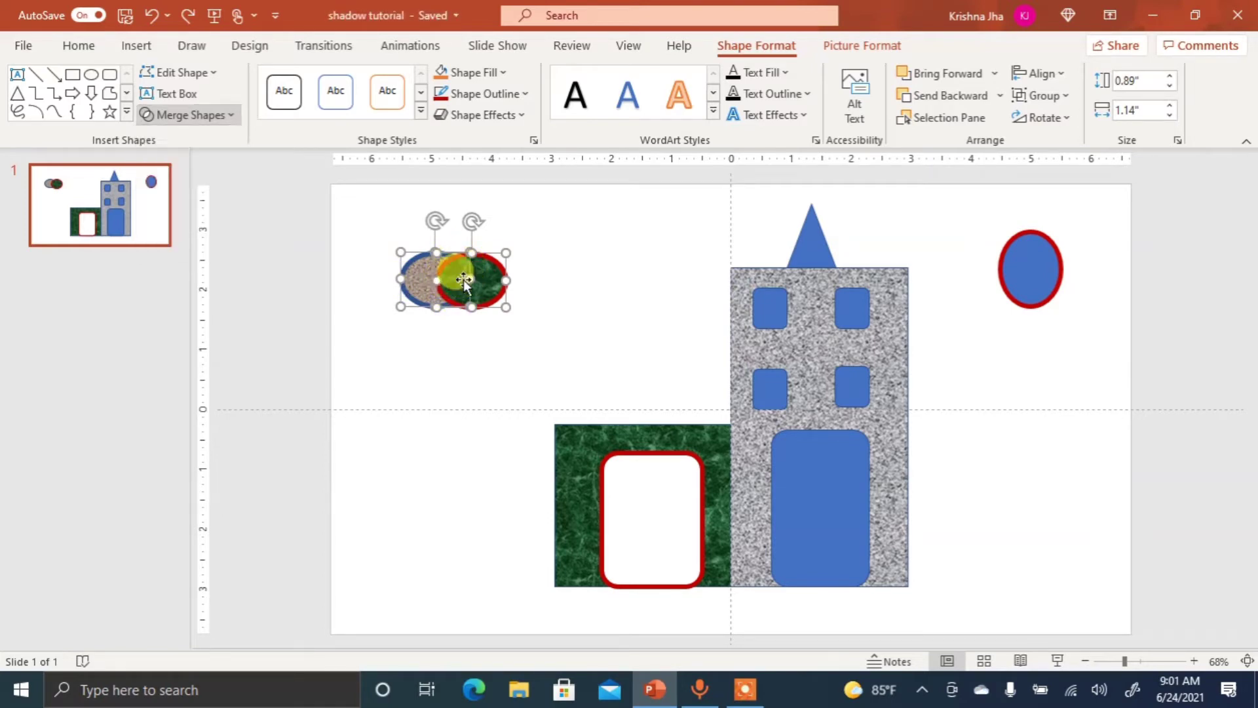
pyautogui.click(523, 281)
pyautogui.moveTo(460, 287)
pyautogui.mouseDown()
pyautogui.moveTo(506, 287)
pyautogui.moveTo(456, 290)
pyautogui.mouseUp()
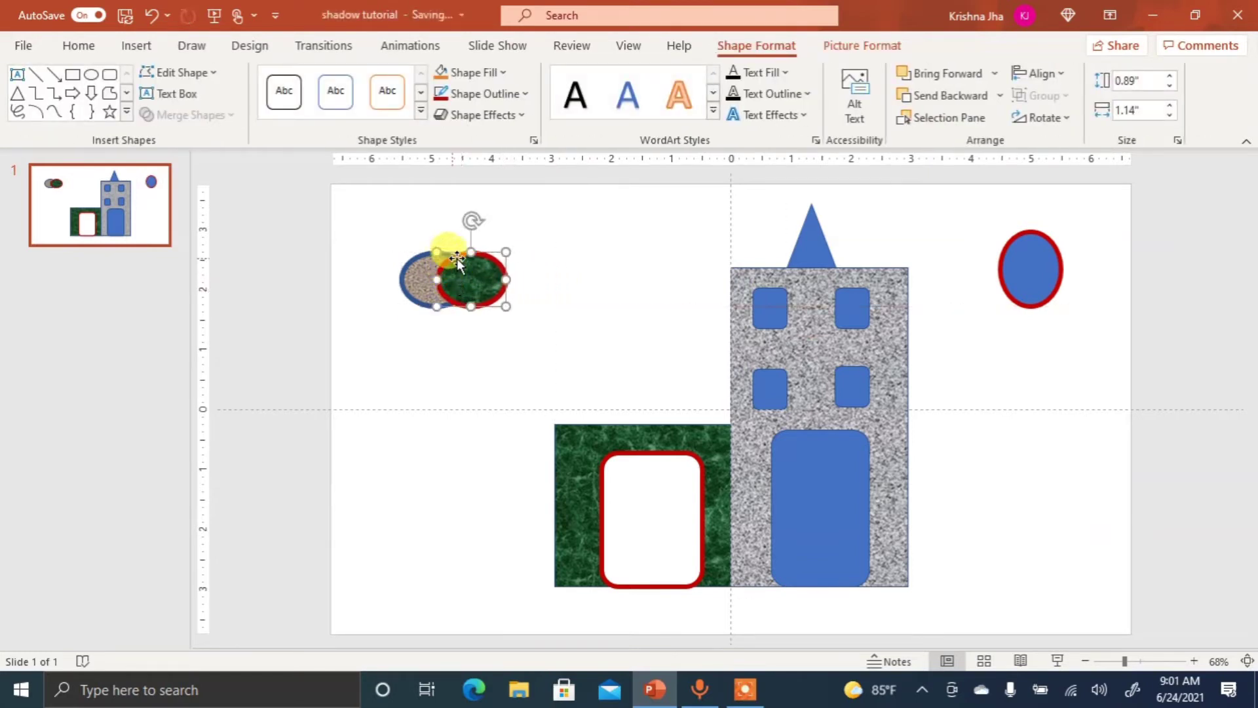
pyautogui.click(571, 253)
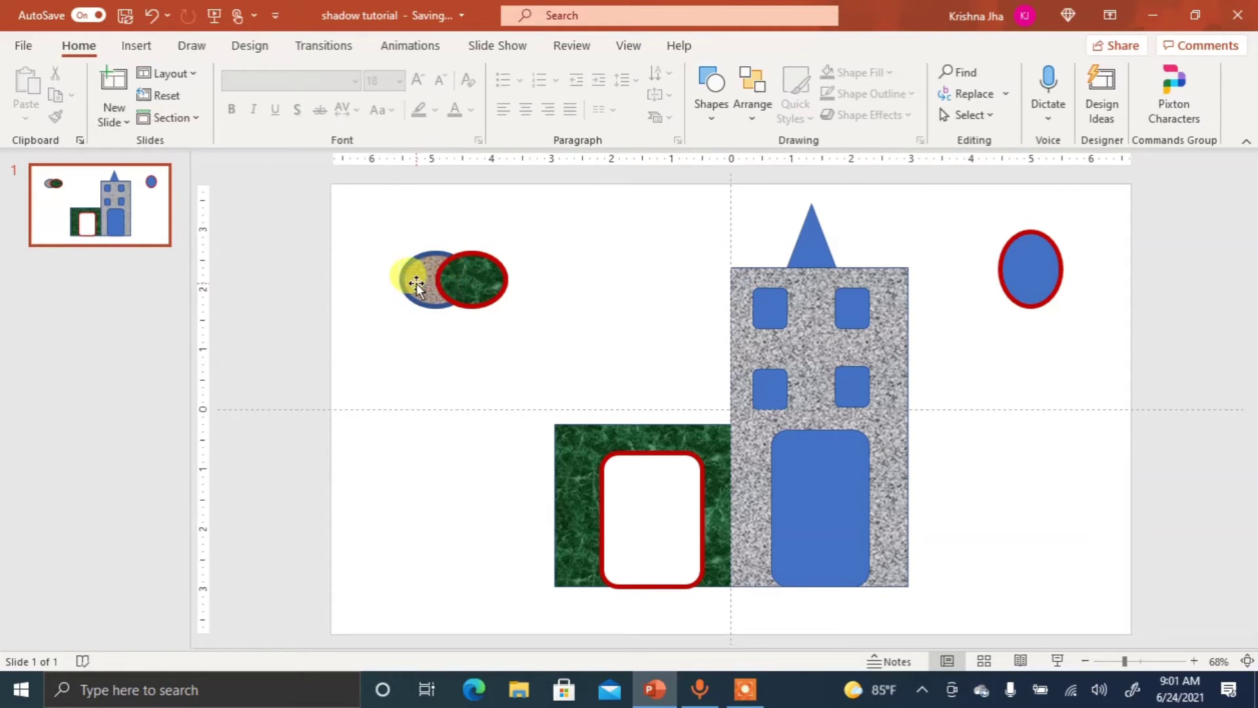
pyautogui.click(417, 284)
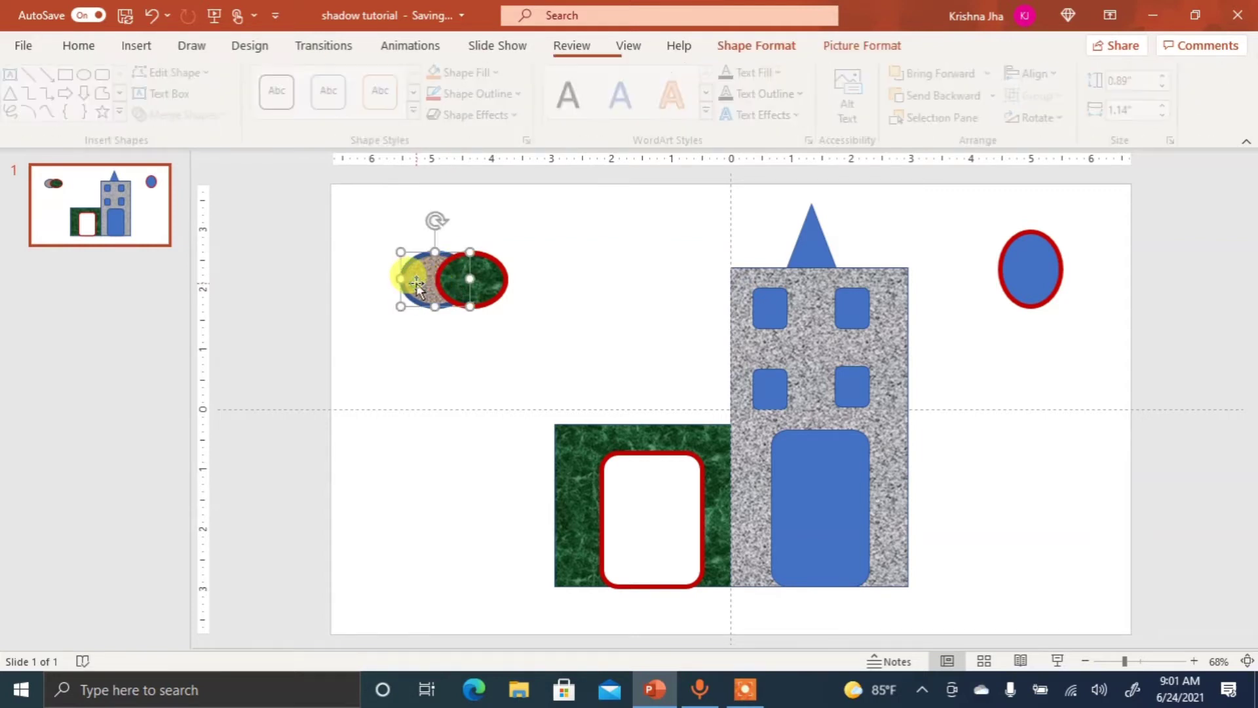
pyautogui.keyDown('shift'); pyautogui.click(487, 278); pyautogui.keyUp('shift')
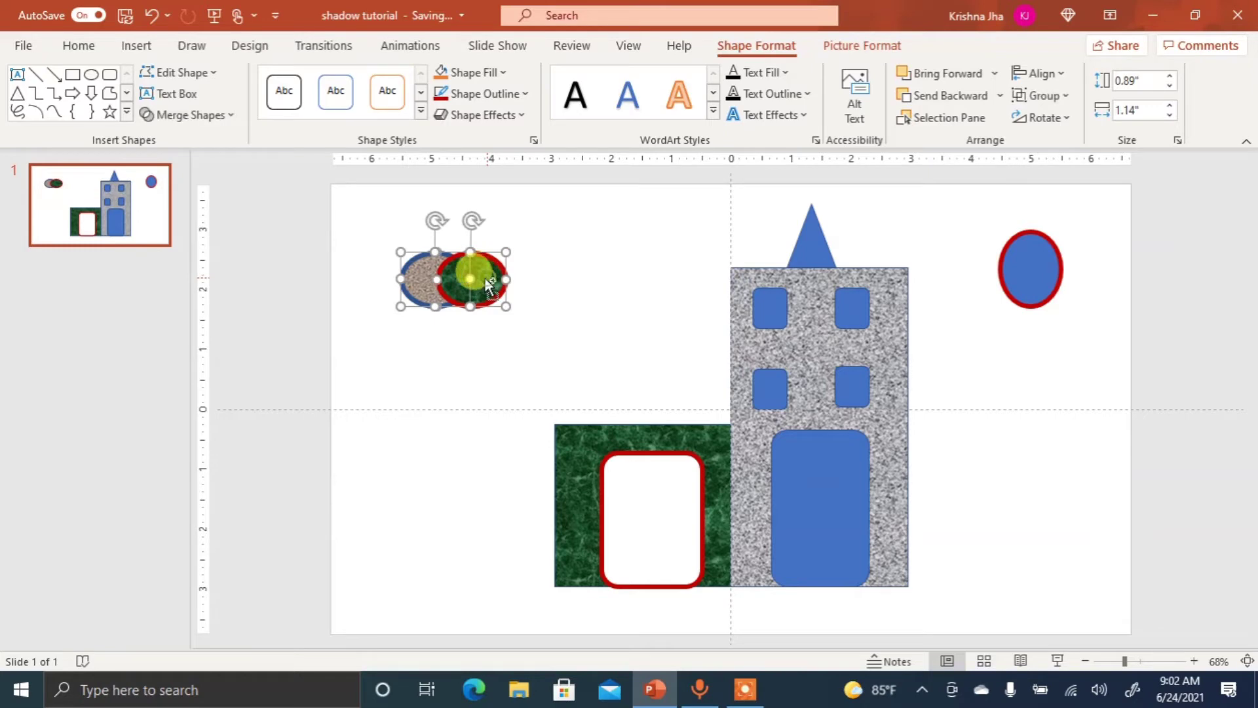
pyautogui.click(209, 116)
pyautogui.click(206, 167)
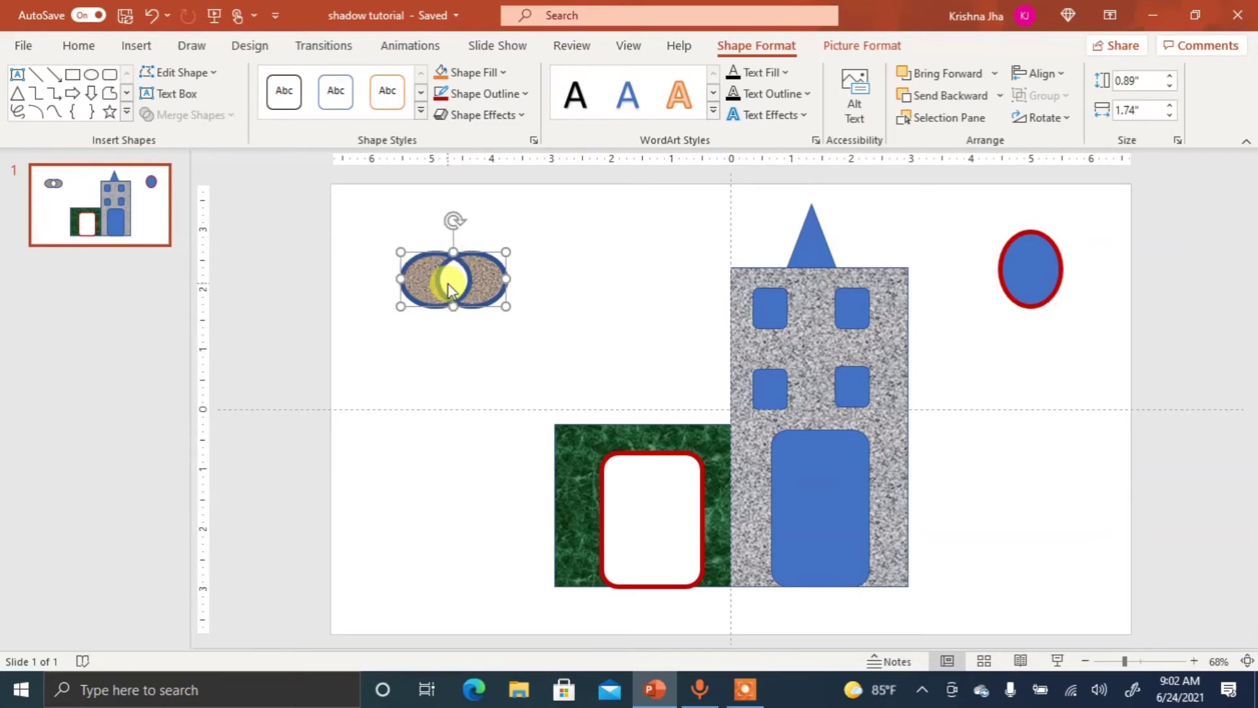
pyautogui.press('Escape')
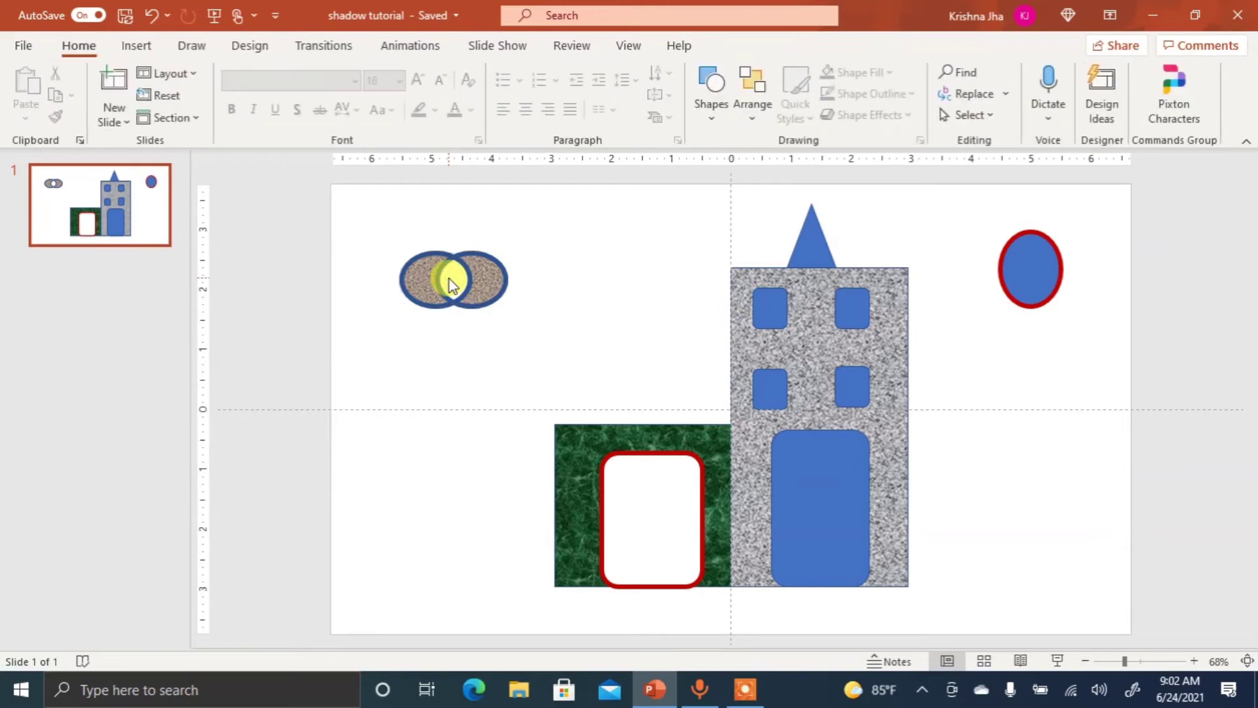
pyautogui.click(434, 281)
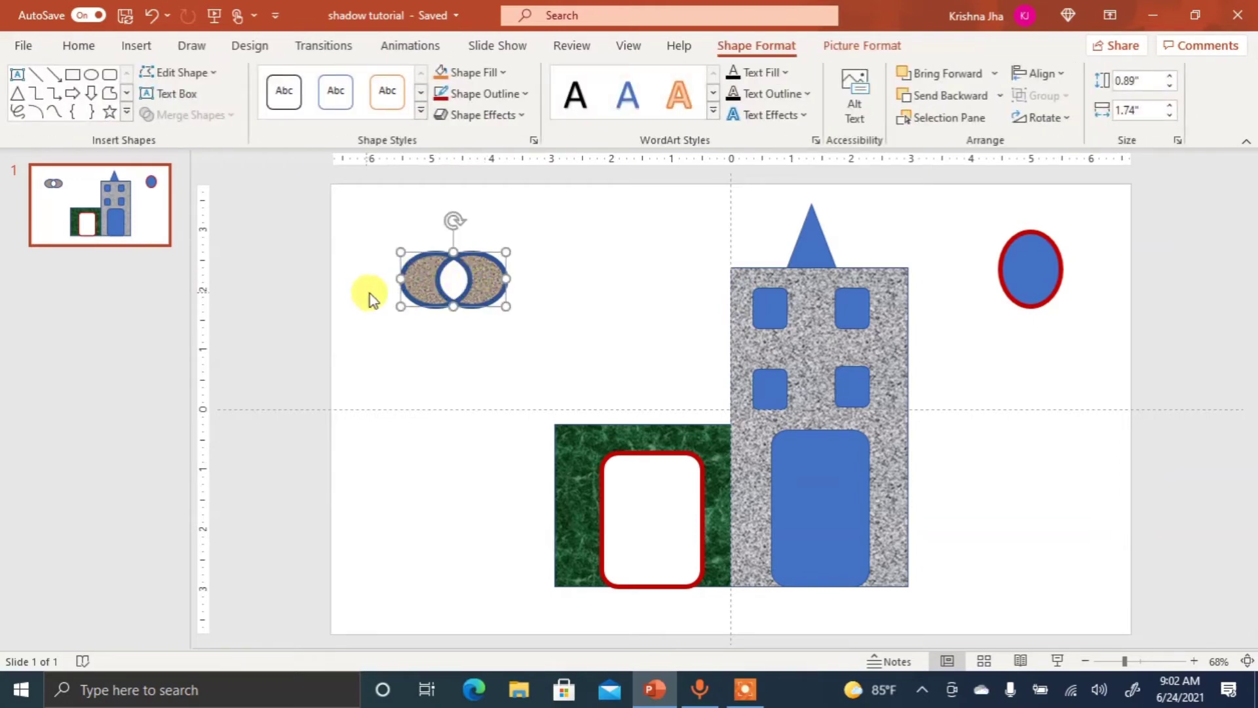
pyautogui.hotkey('ctrl', 'z')
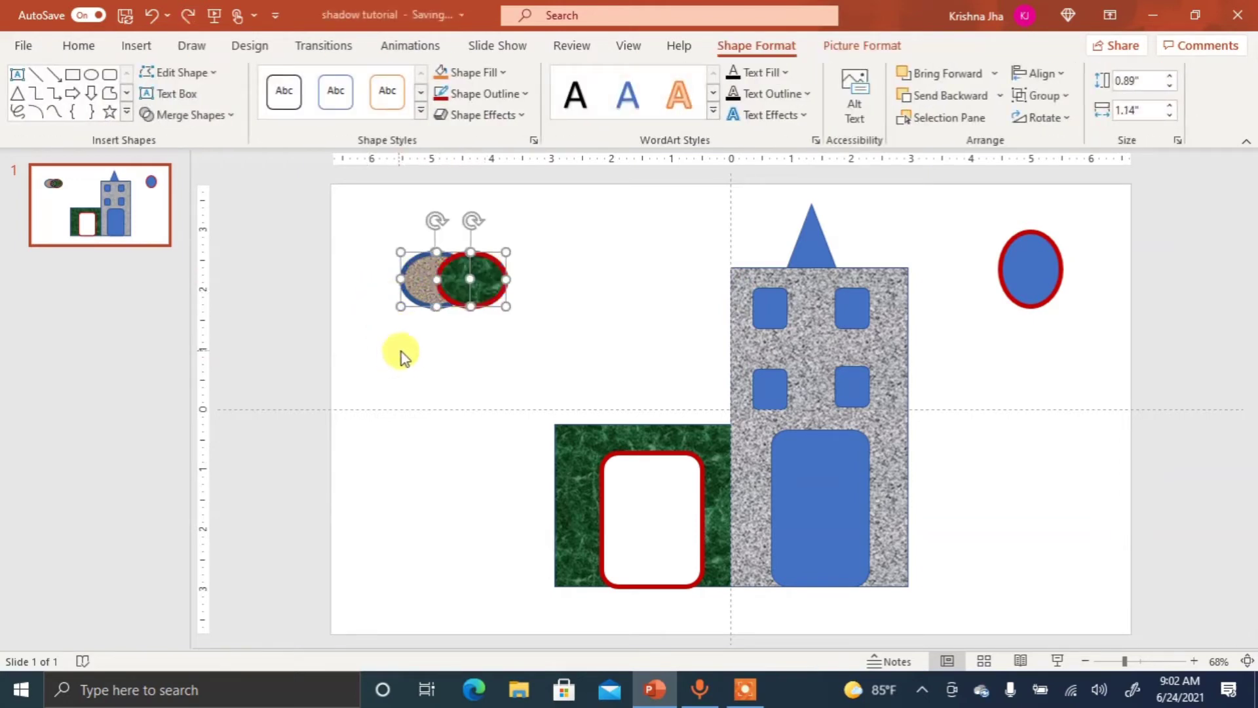
# Select the green and grey ovals, apply Merge Shapes > Combine, then undo it.
pyautogui.press('Escape')
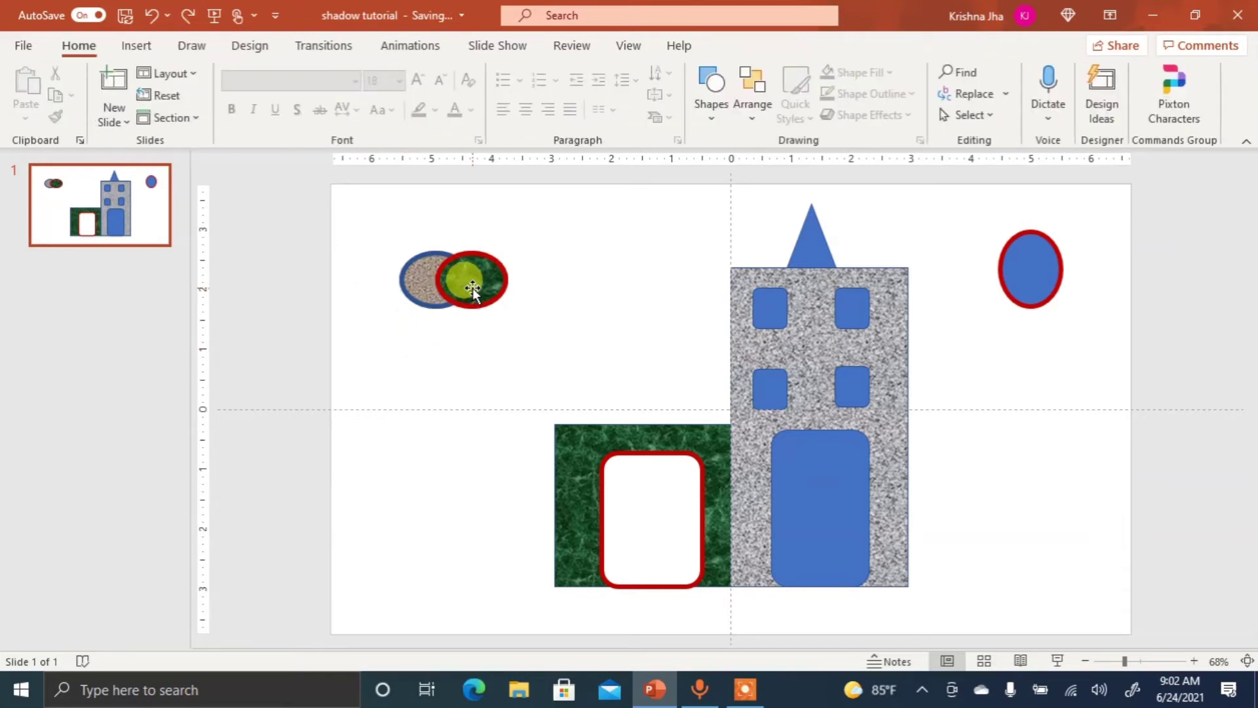
pyautogui.click(473, 288)
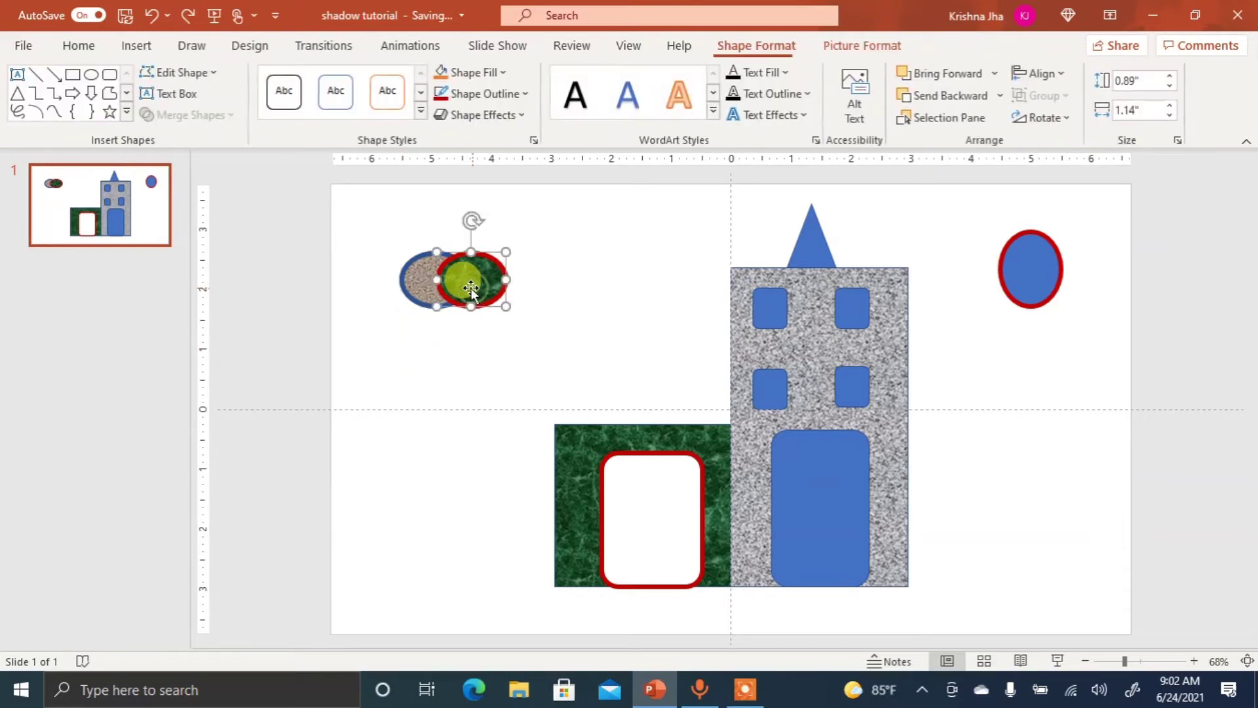
pyautogui.keyDown('shift'); pyautogui.click(413, 276); pyautogui.keyUp('shift')
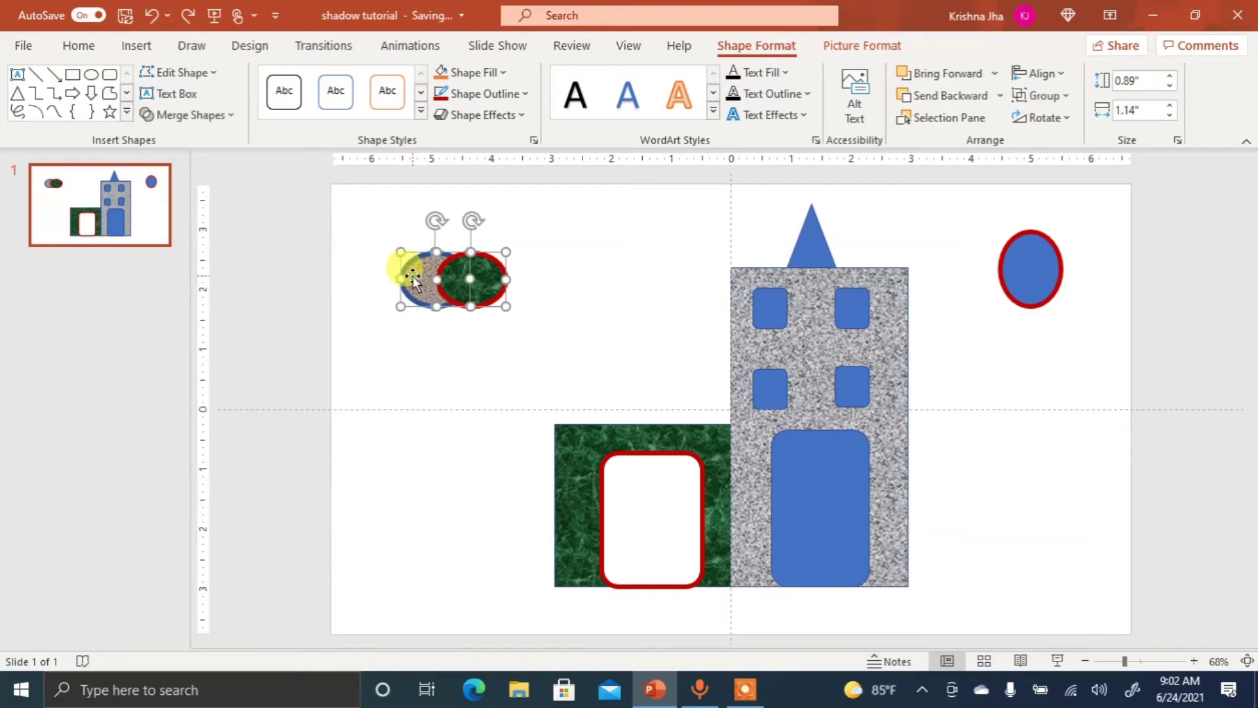
pyautogui.click(212, 118)
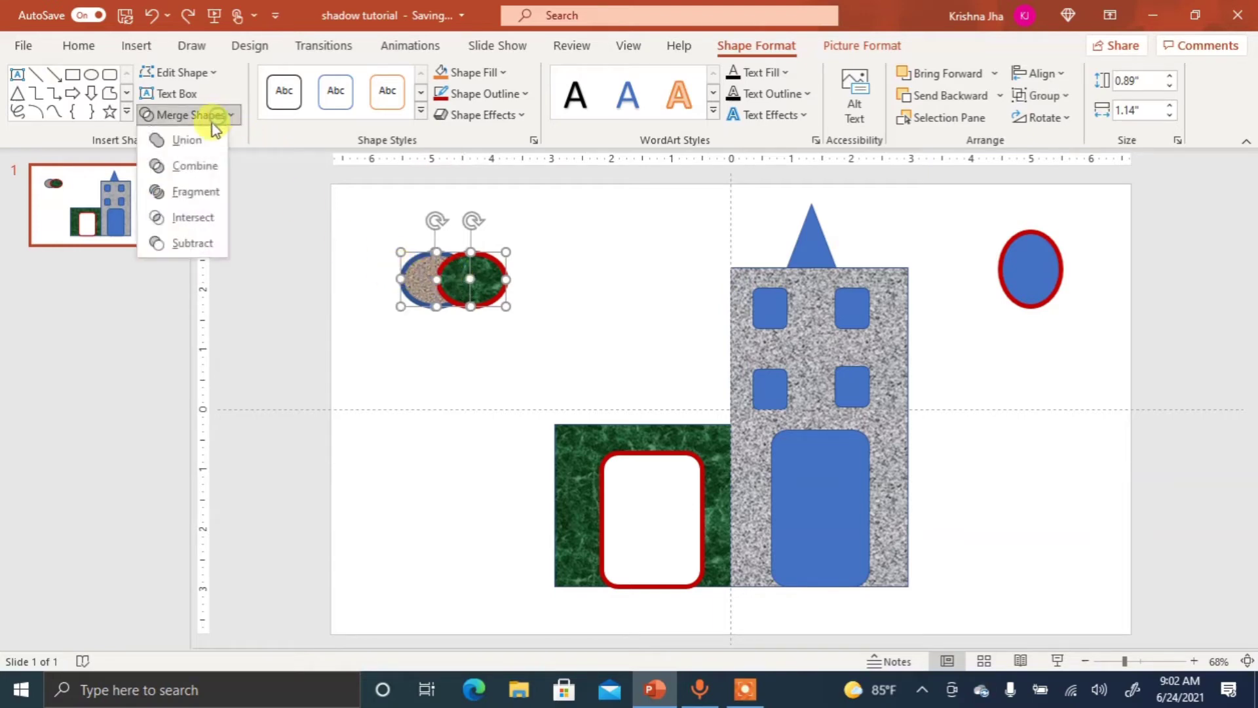
pyautogui.click(183, 173)
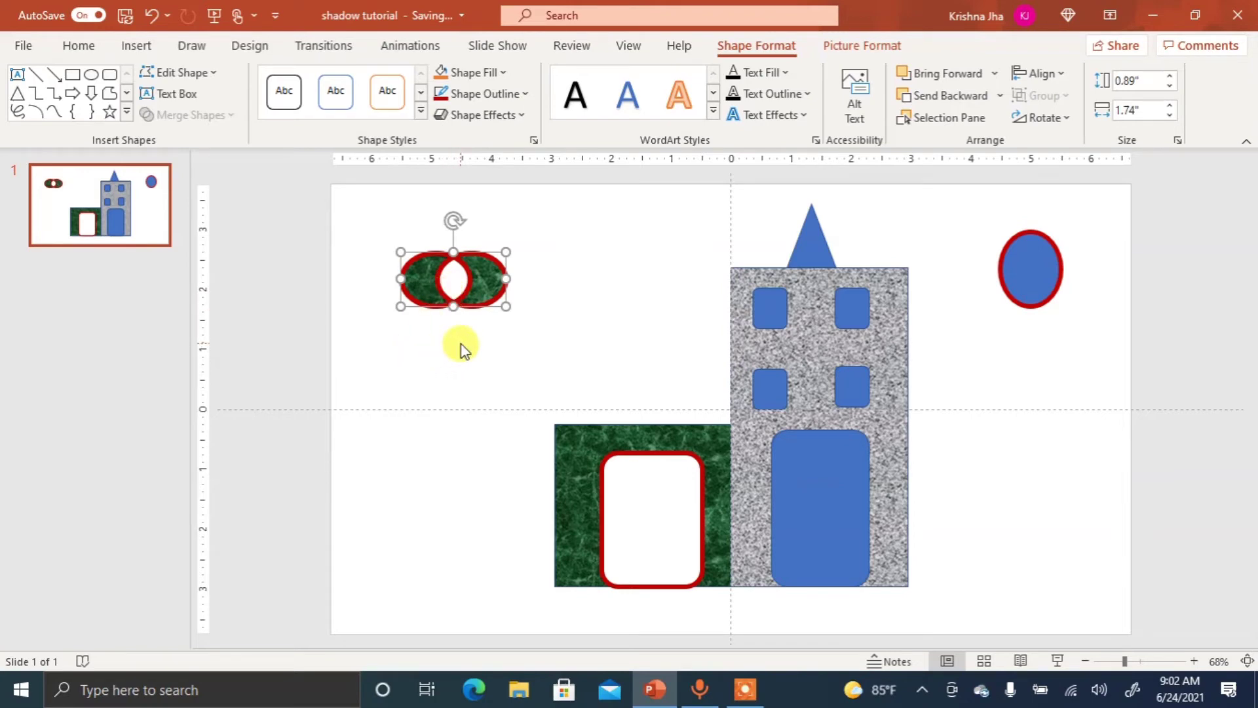
pyautogui.hotkey('ctrl', 'z')
# Select the green and beige ovals and apply Merge Shapes > Fragment from Shape Format.
pyautogui.click(413, 347)
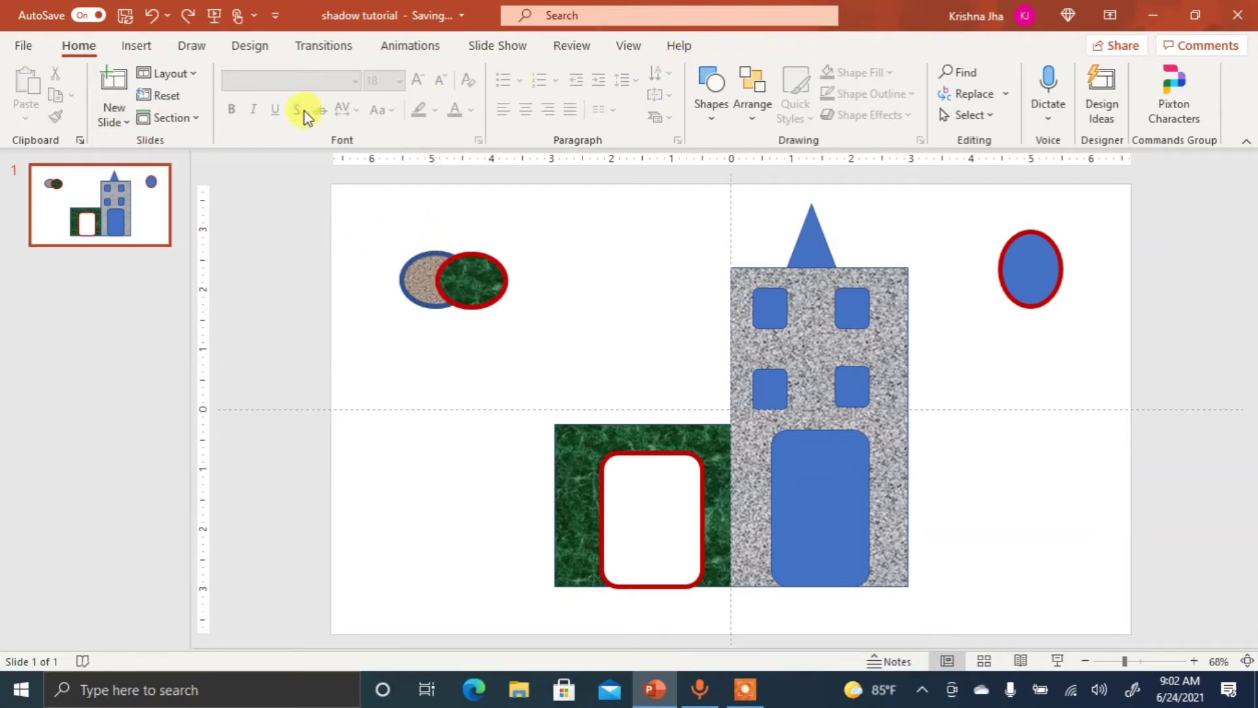
pyautogui.click(488, 283)
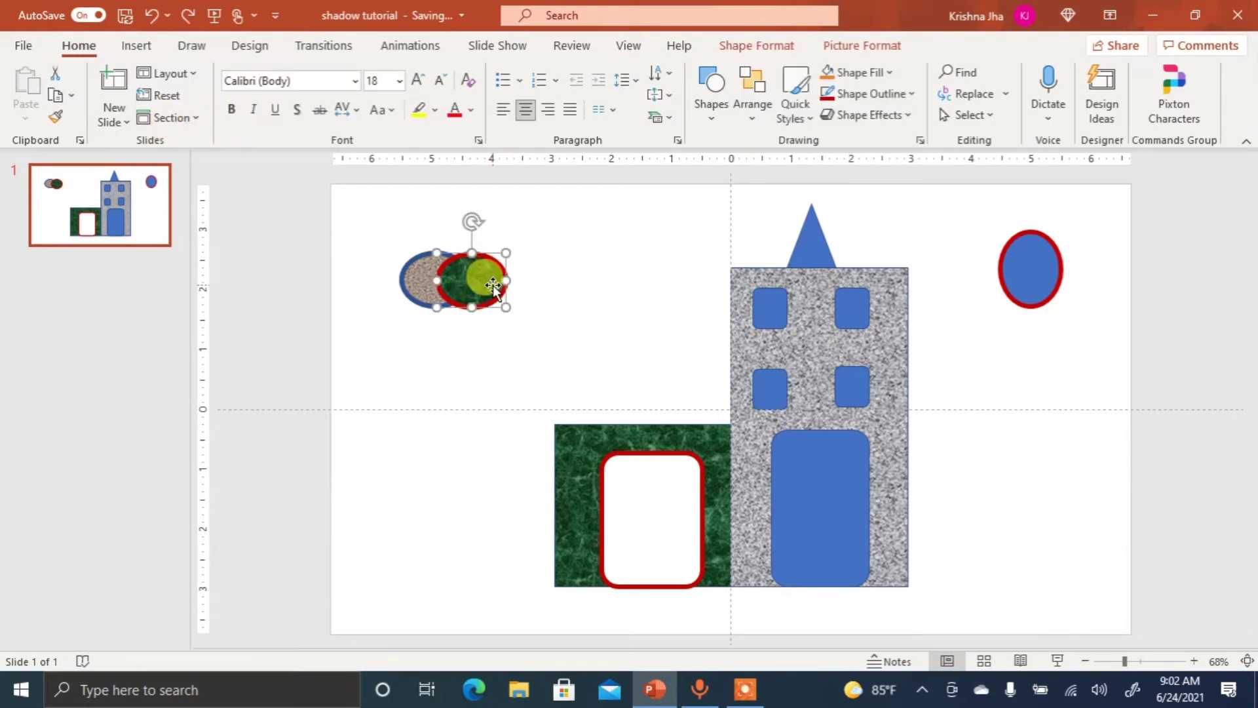
pyautogui.keyDown('shift'); pyautogui.click(412, 278); pyautogui.keyUp('shift')
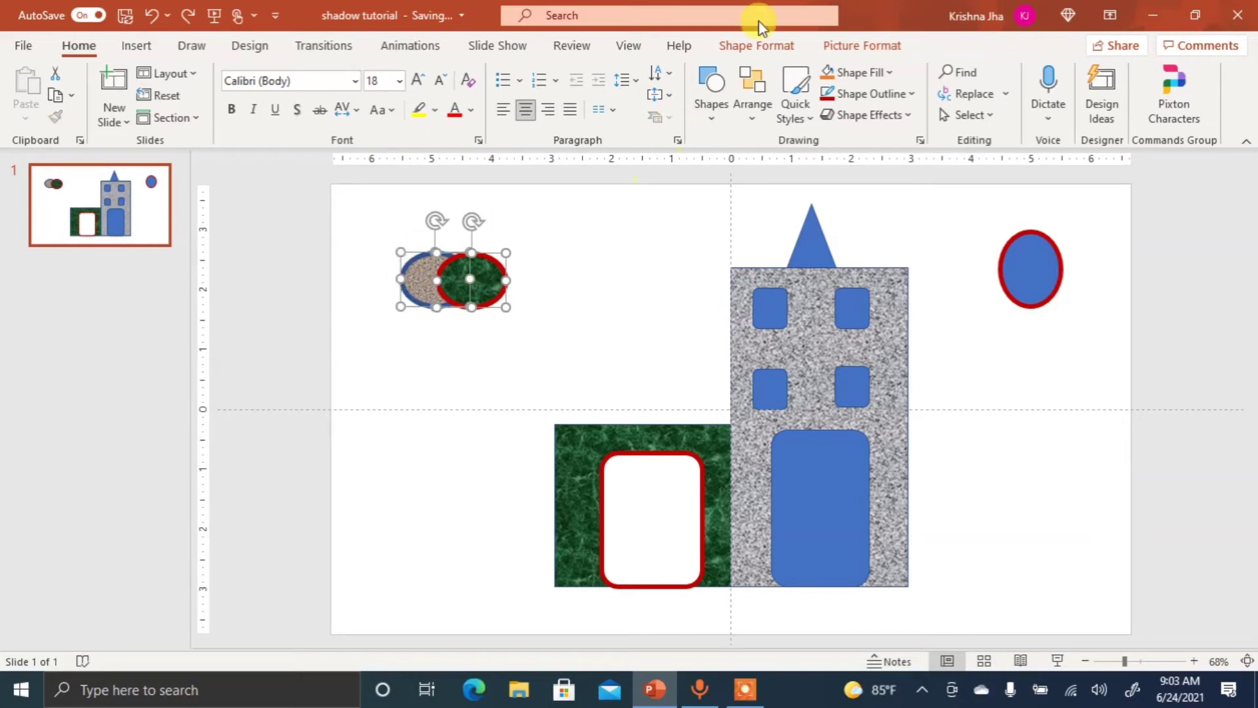
pyautogui.click(753, 46)
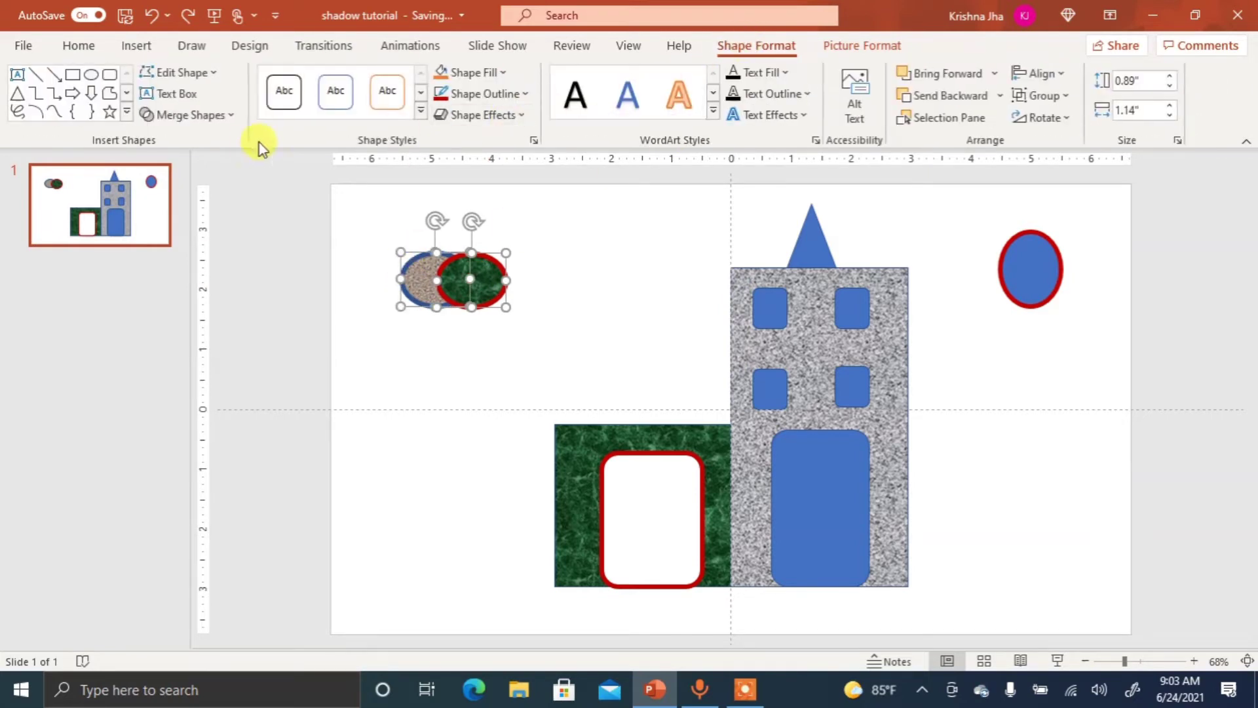
pyautogui.click(211, 116)
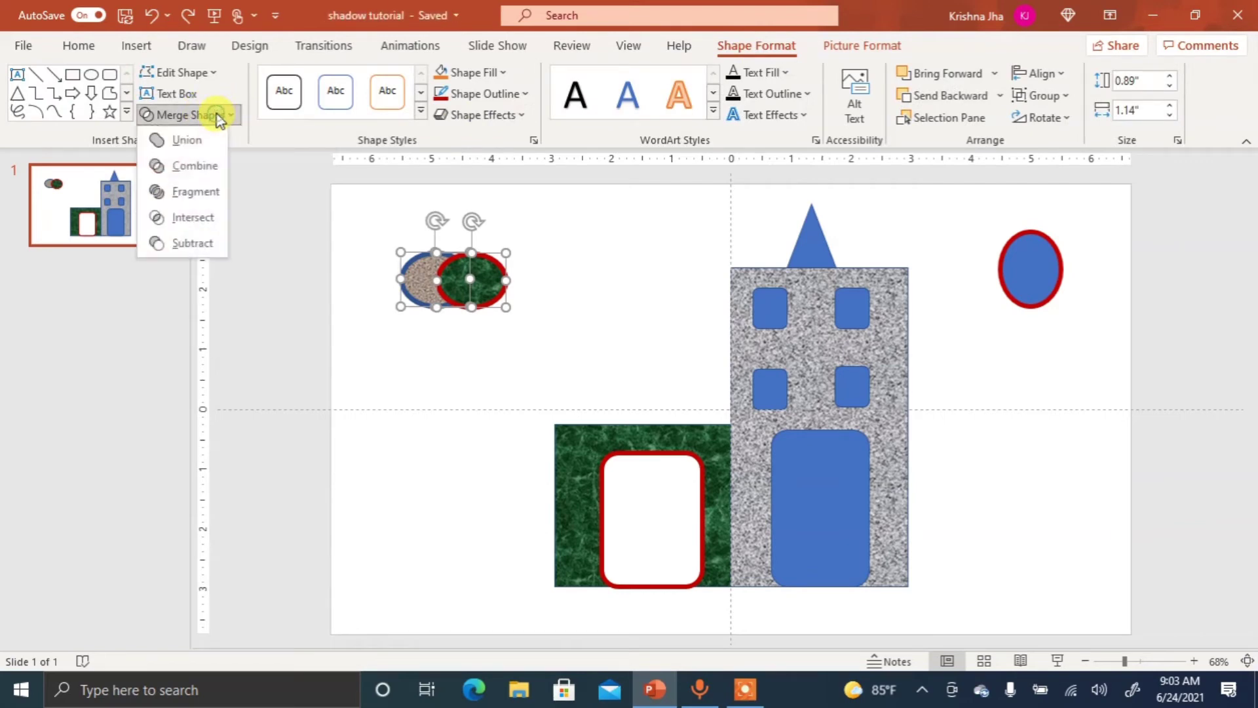
pyautogui.click(184, 192)
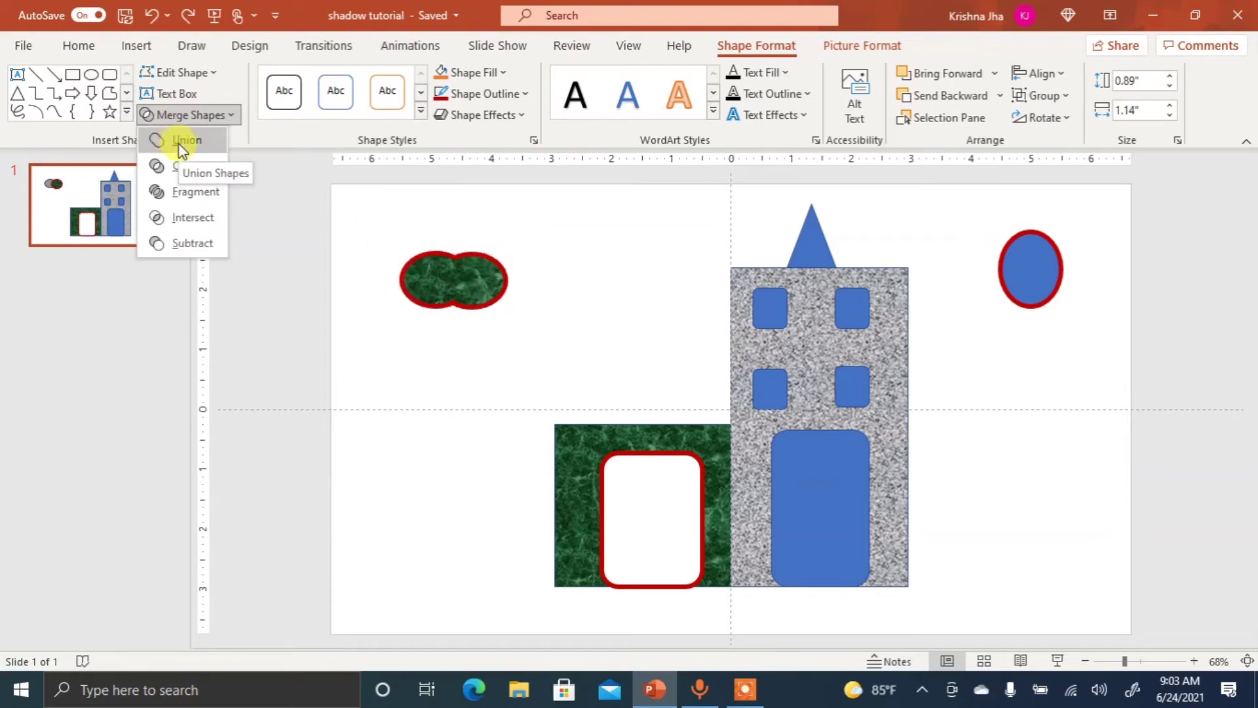
pyautogui.click(183, 191)
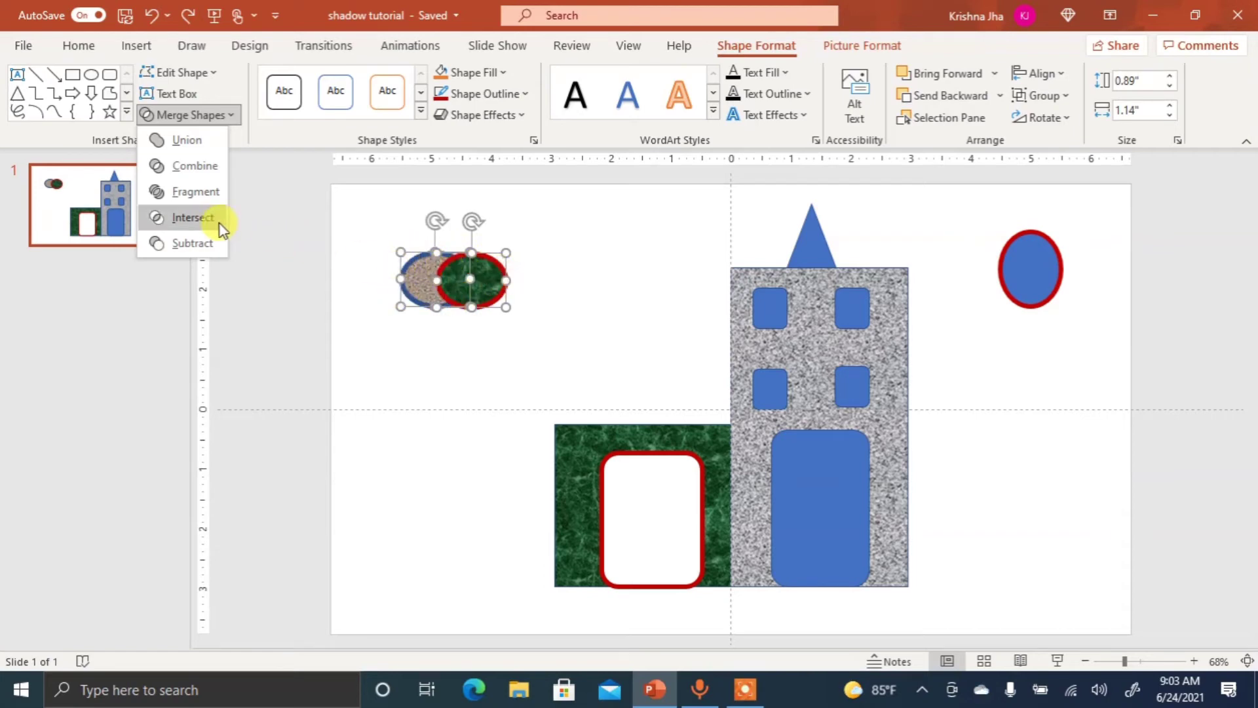
# Apply the Fragment split, then select the right and left oval pieces to inspect them.
pyautogui.click(189, 192)
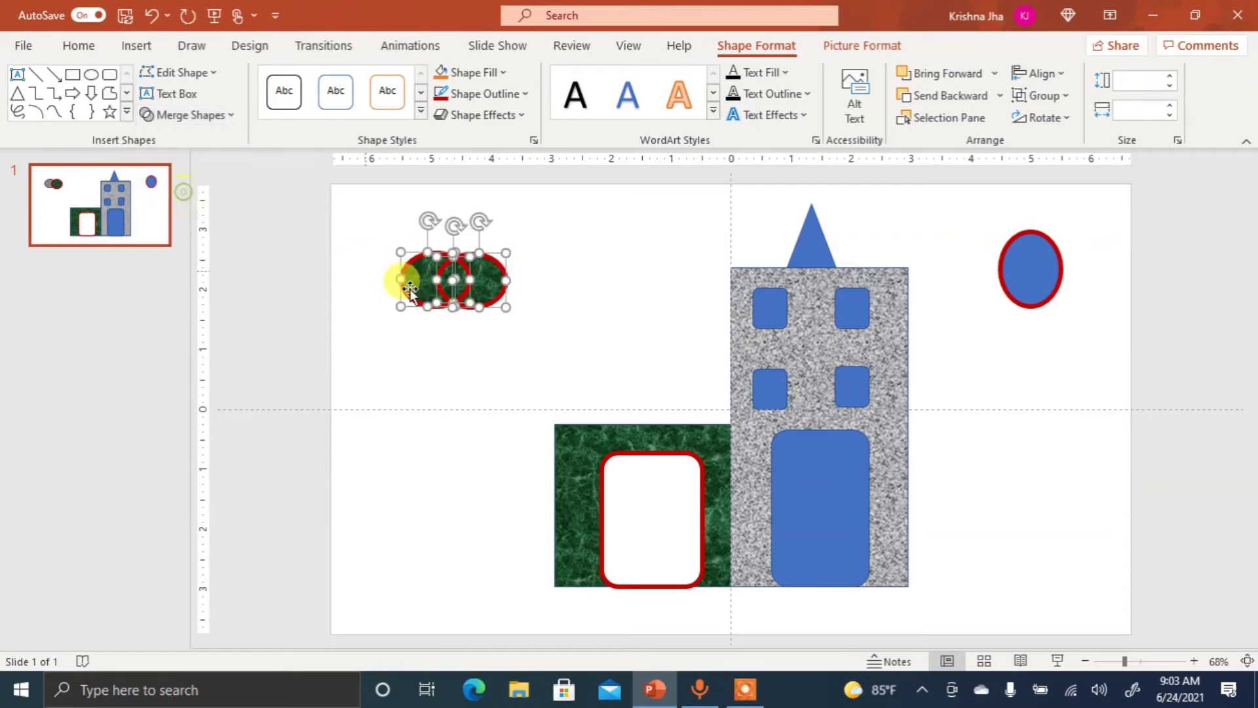
pyautogui.click(451, 357)
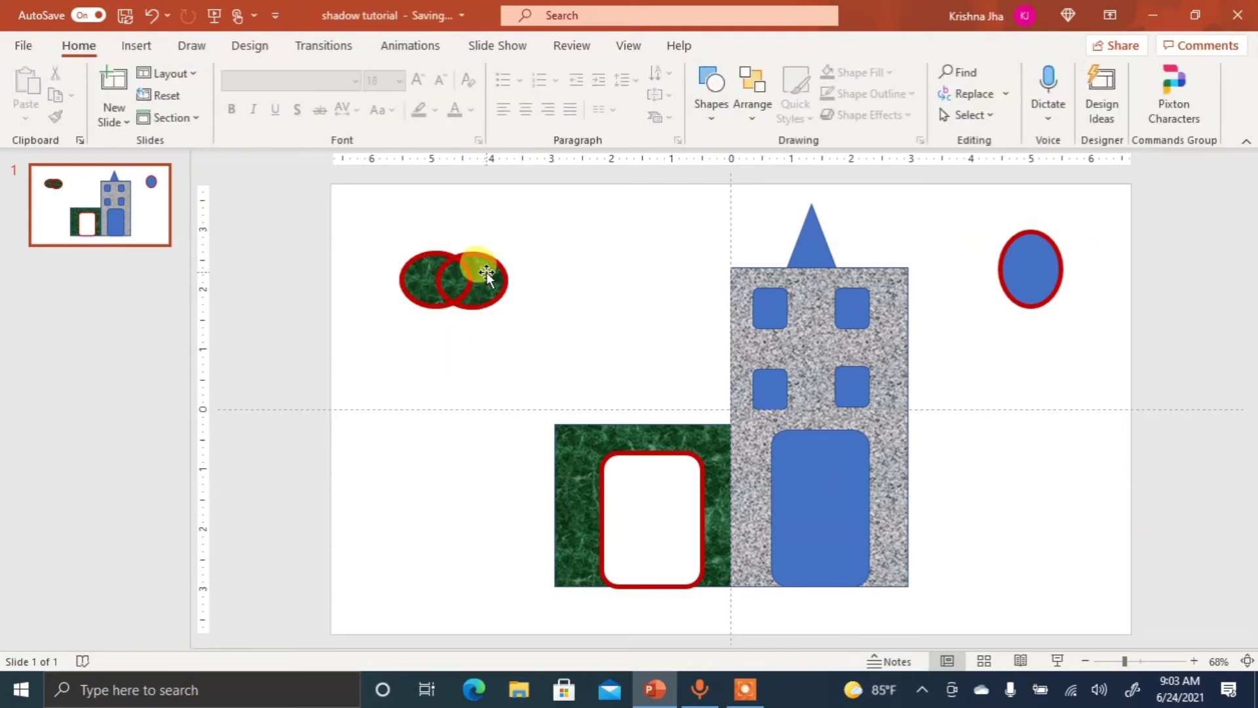
pyautogui.click(489, 278)
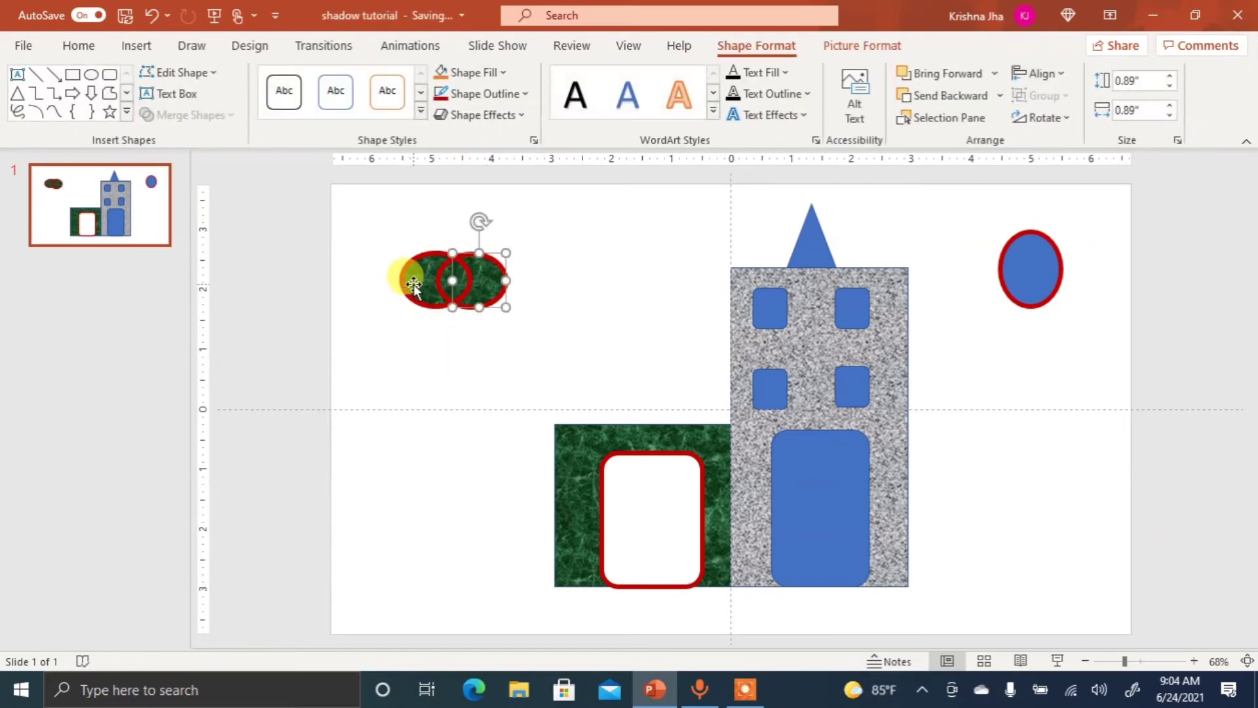
pyautogui.click(409, 285)
pyautogui.click(564, 272)
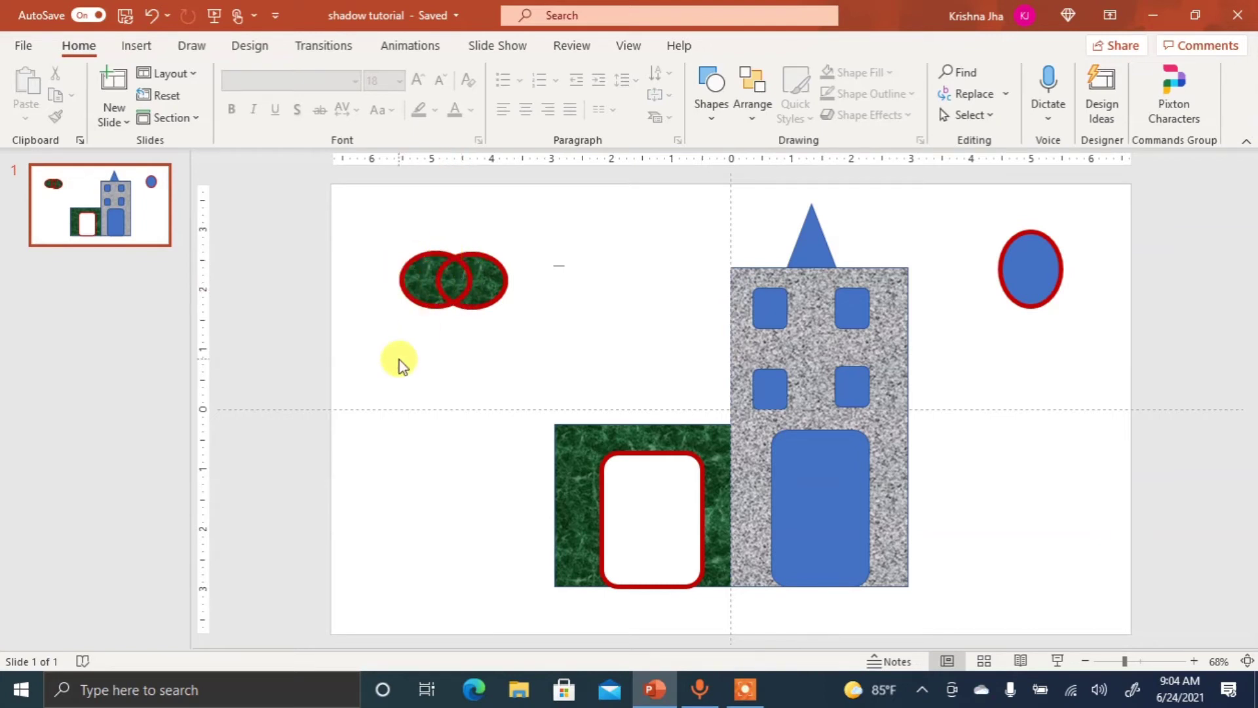
pyautogui.hotkey('ctrl', 'z')
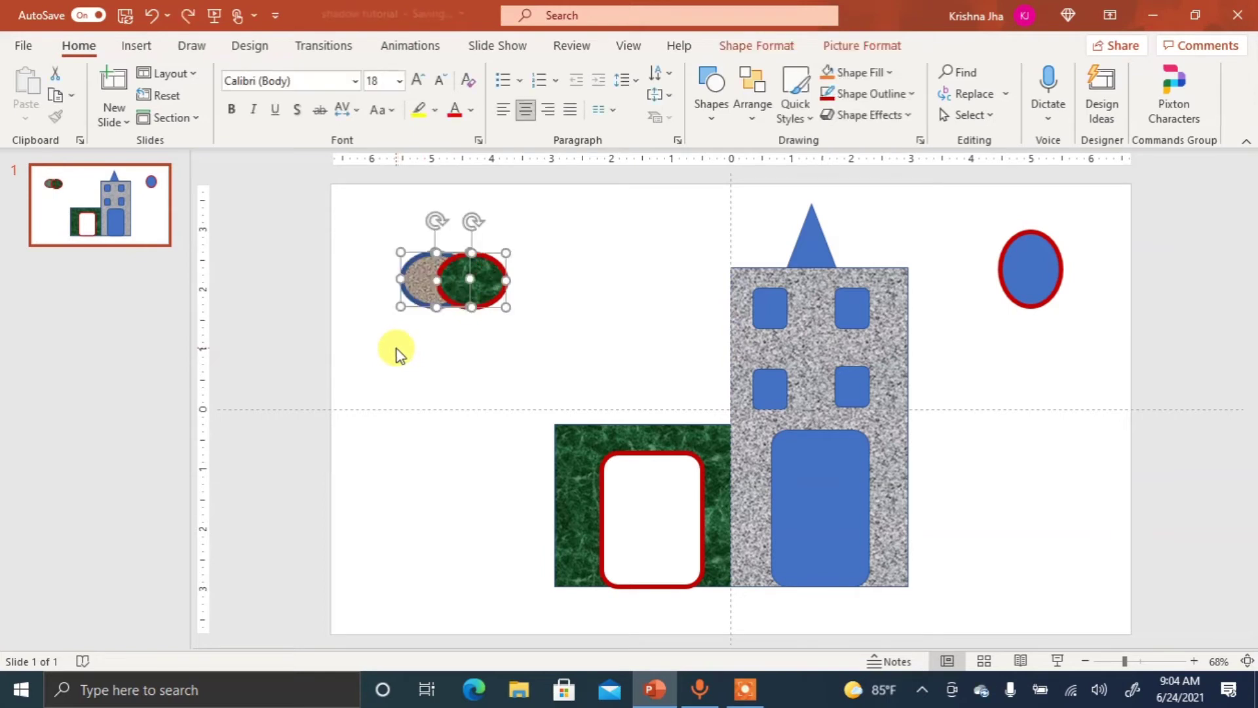
pyautogui.click(397, 350)
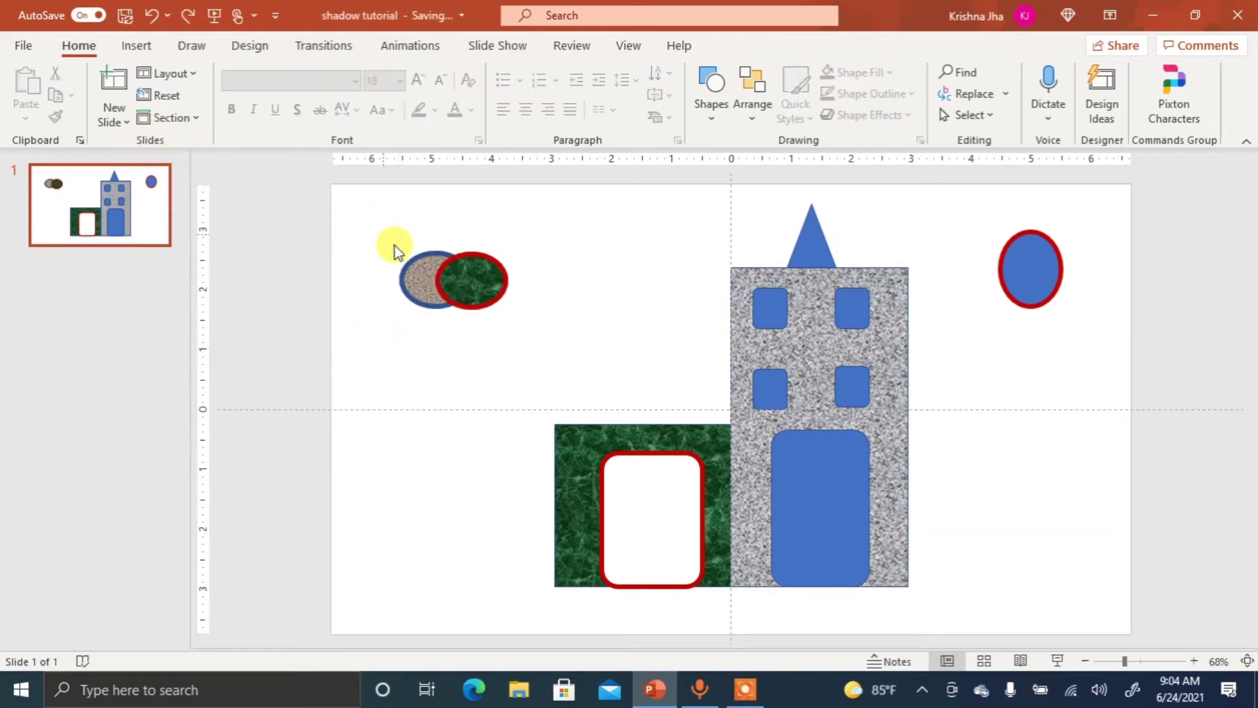
pyautogui.click(475, 276)
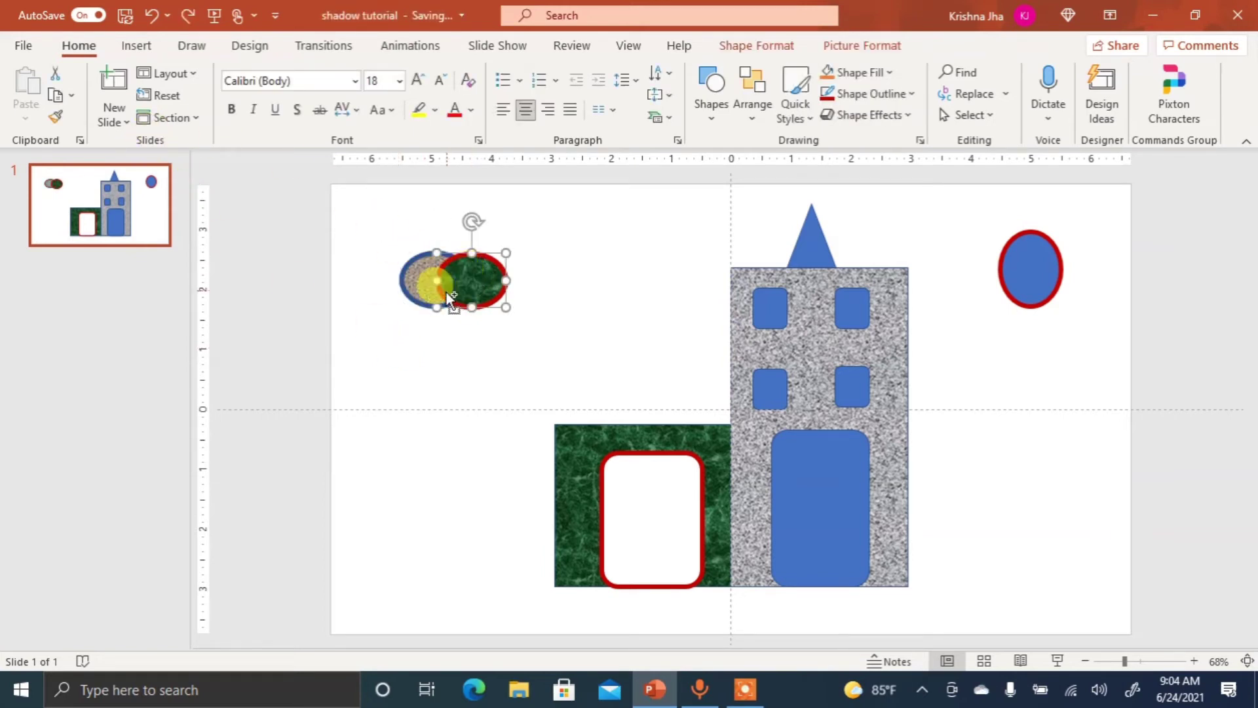
pyautogui.keyDown('shift'); pyautogui.click(415, 273); pyautogui.keyUp('shift')
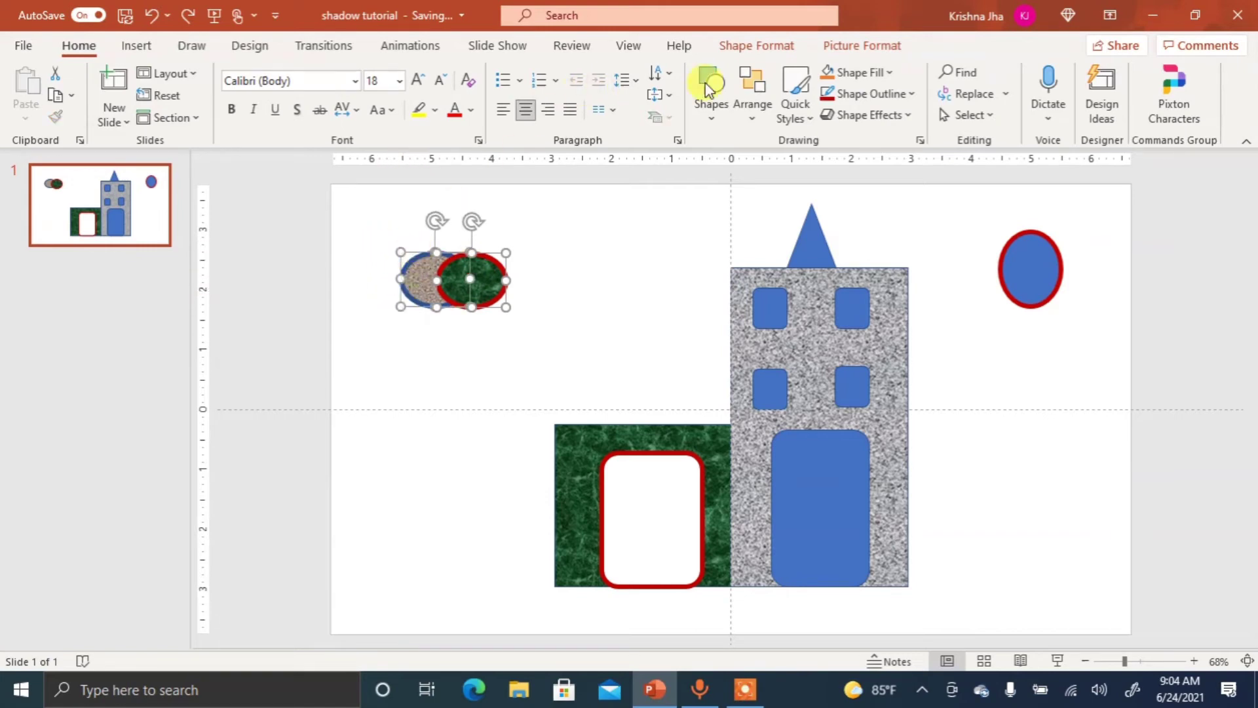
pyautogui.click(753, 45)
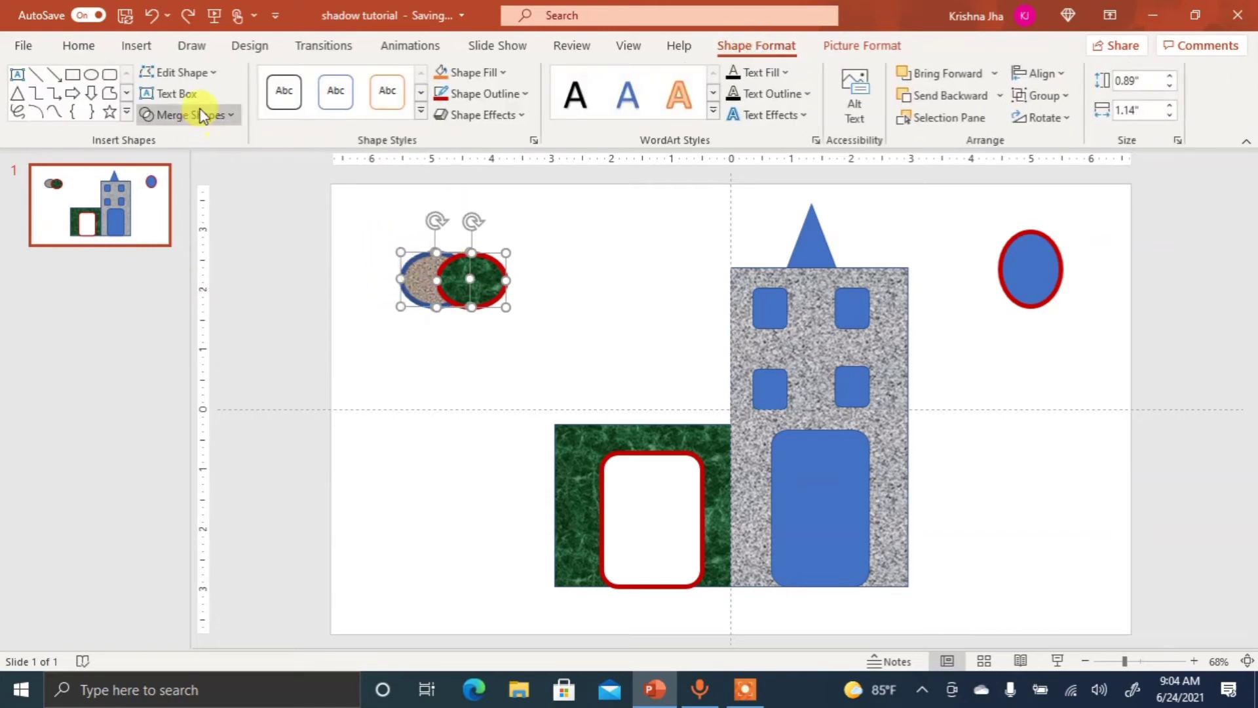
pyautogui.click(177, 115)
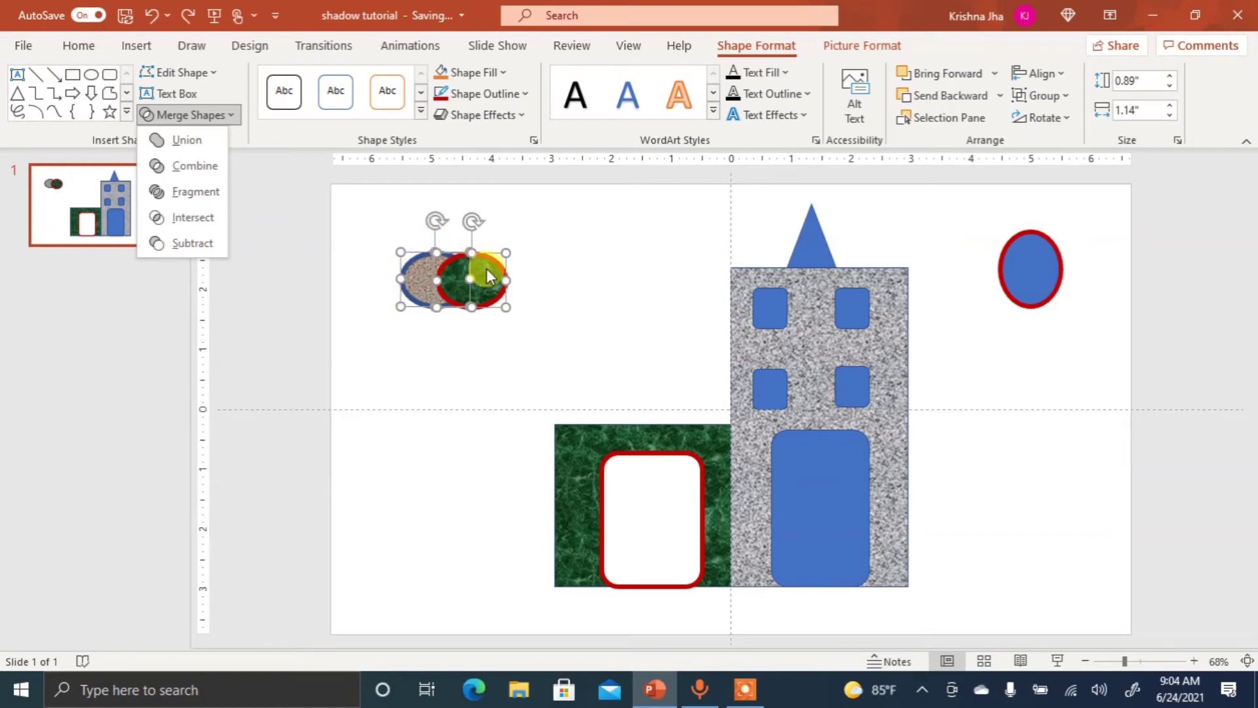
pyautogui.click(574, 266)
pyautogui.click(612, 272)
pyautogui.click(431, 296)
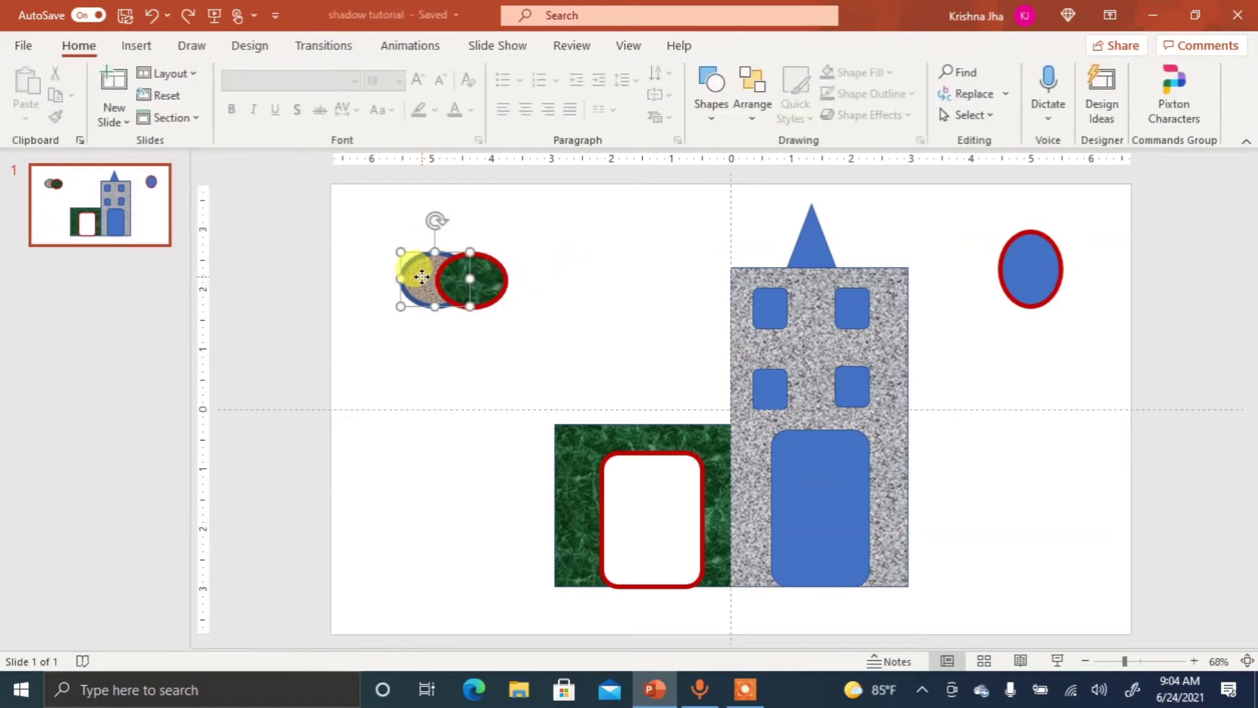
pyautogui.click(592, 299)
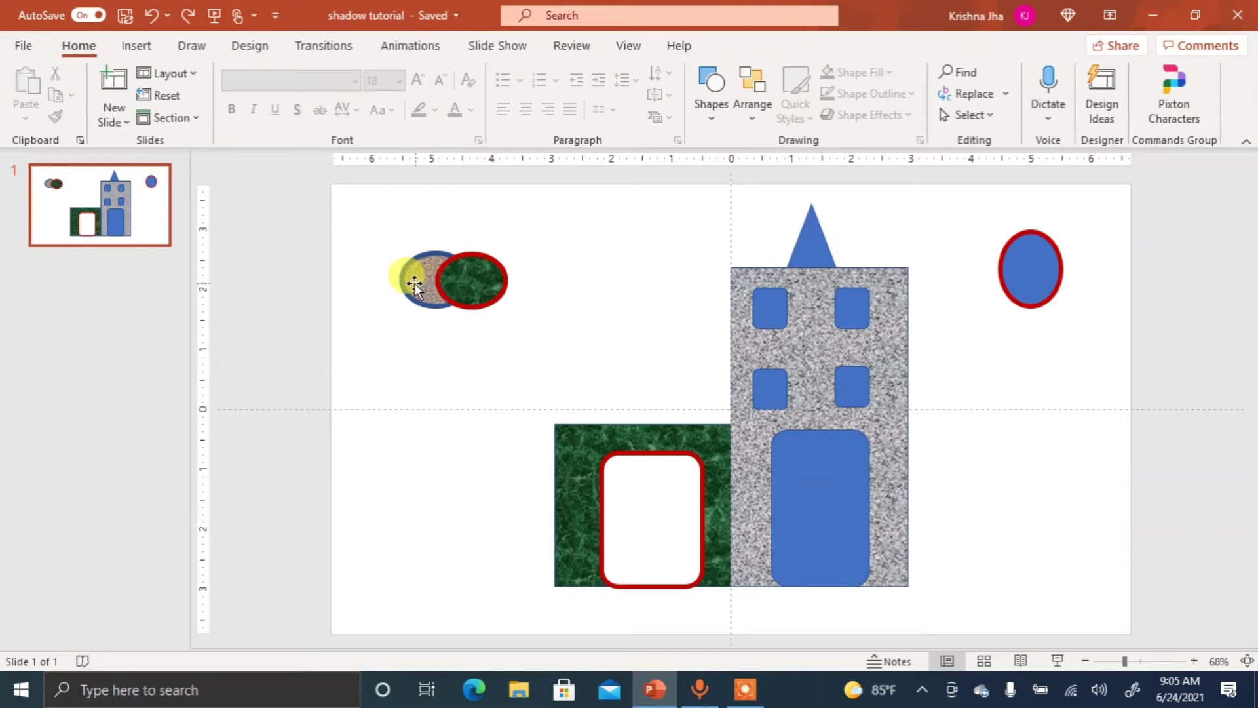
# Apply Merge Shapes > Intersect to the beige and green ovals, then undo it.
pyautogui.click(416, 277)
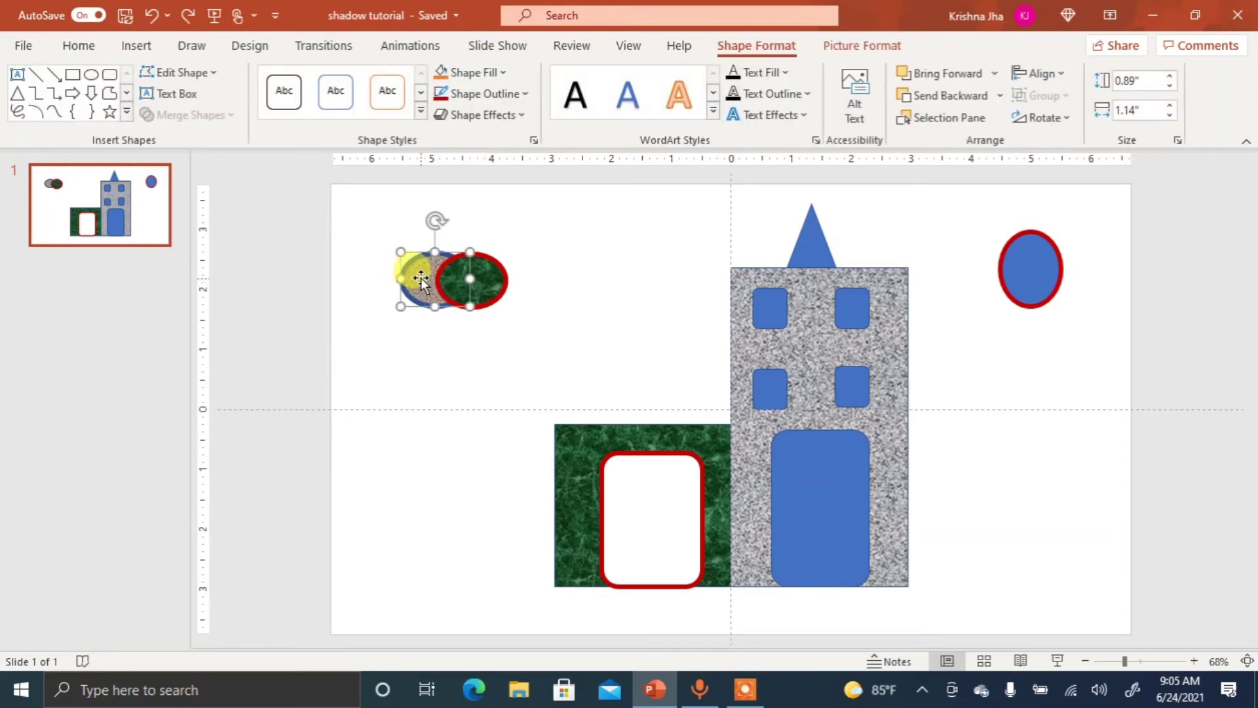
pyautogui.keyDown('shift'); pyautogui.click(485, 267); pyautogui.keyUp('shift')
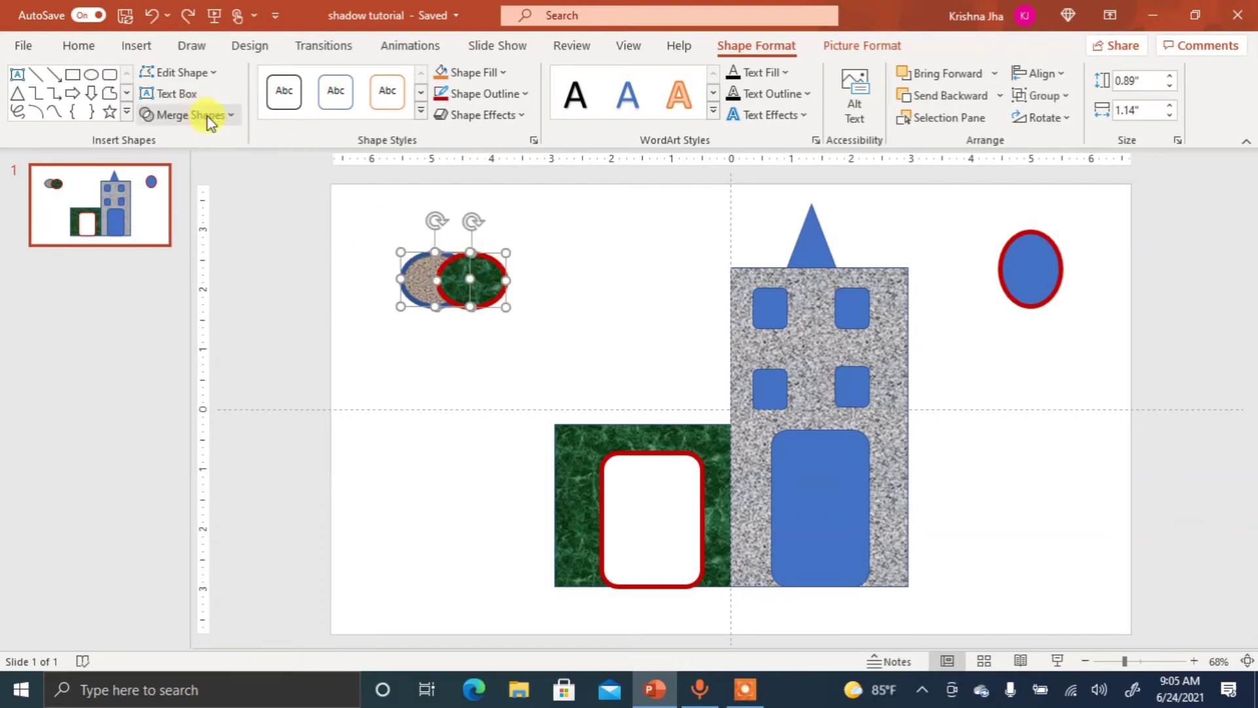
pyautogui.click(190, 115)
pyautogui.click(190, 217)
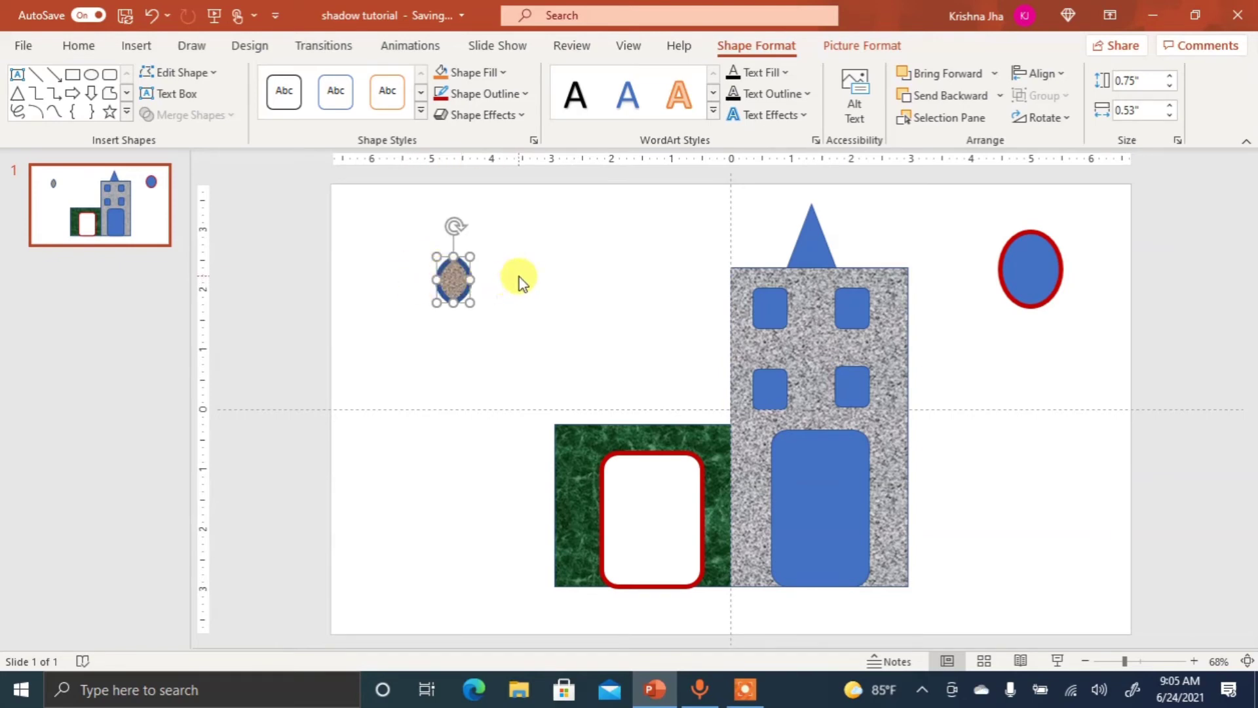
pyautogui.hotkey('ctrl', 'z')
pyautogui.click(579, 269)
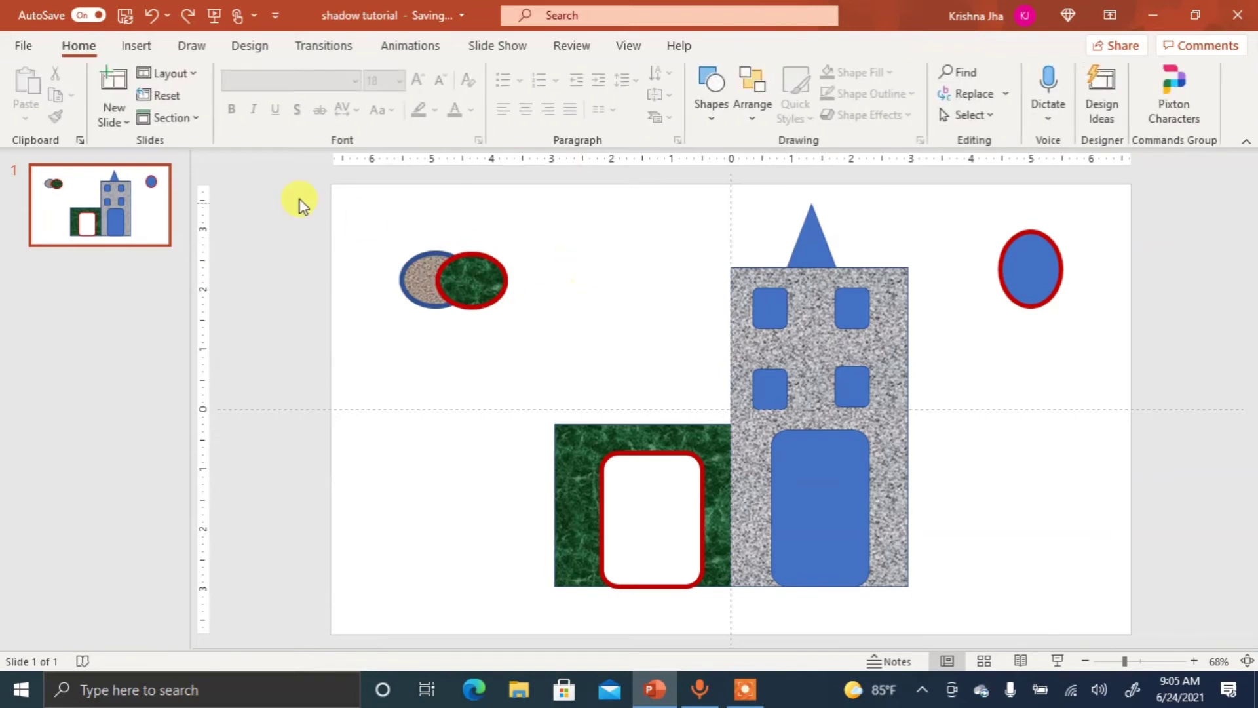
# Reselect the green and beige ovals and bring up the Merge Shapes list.
pyautogui.click(486, 282)
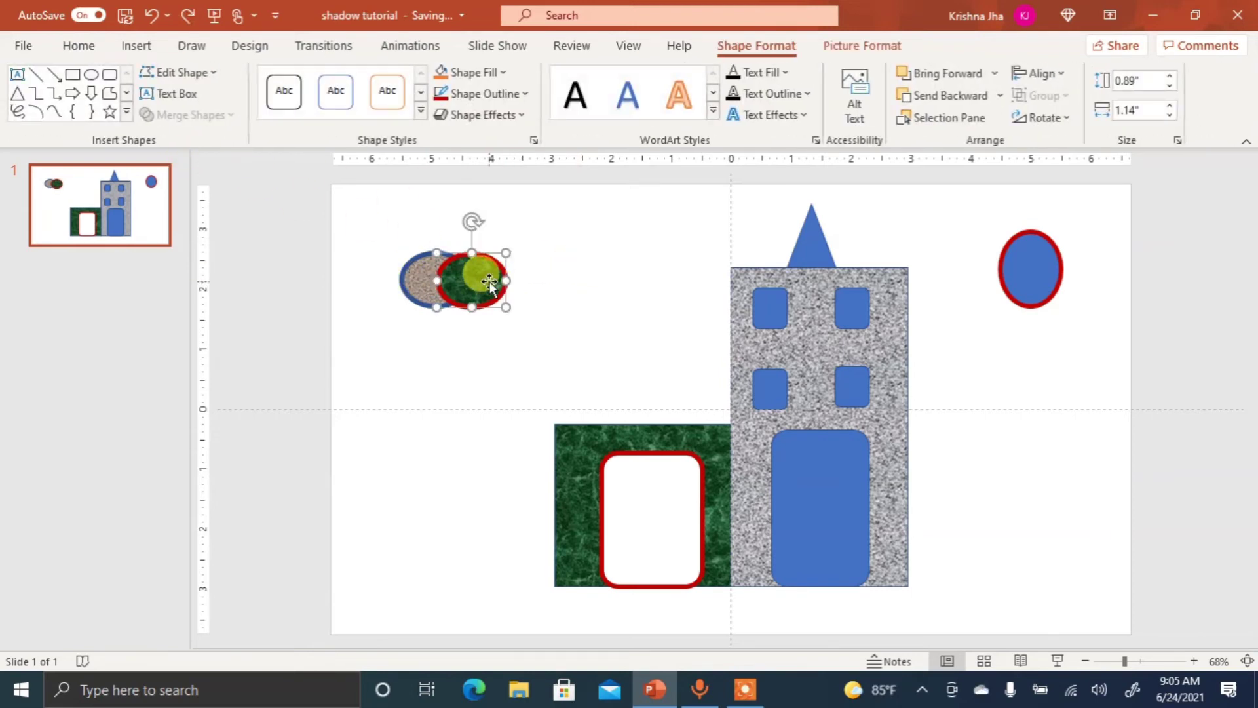
pyautogui.keyDown('shift'); pyautogui.click(404, 284); pyautogui.keyUp('shift')
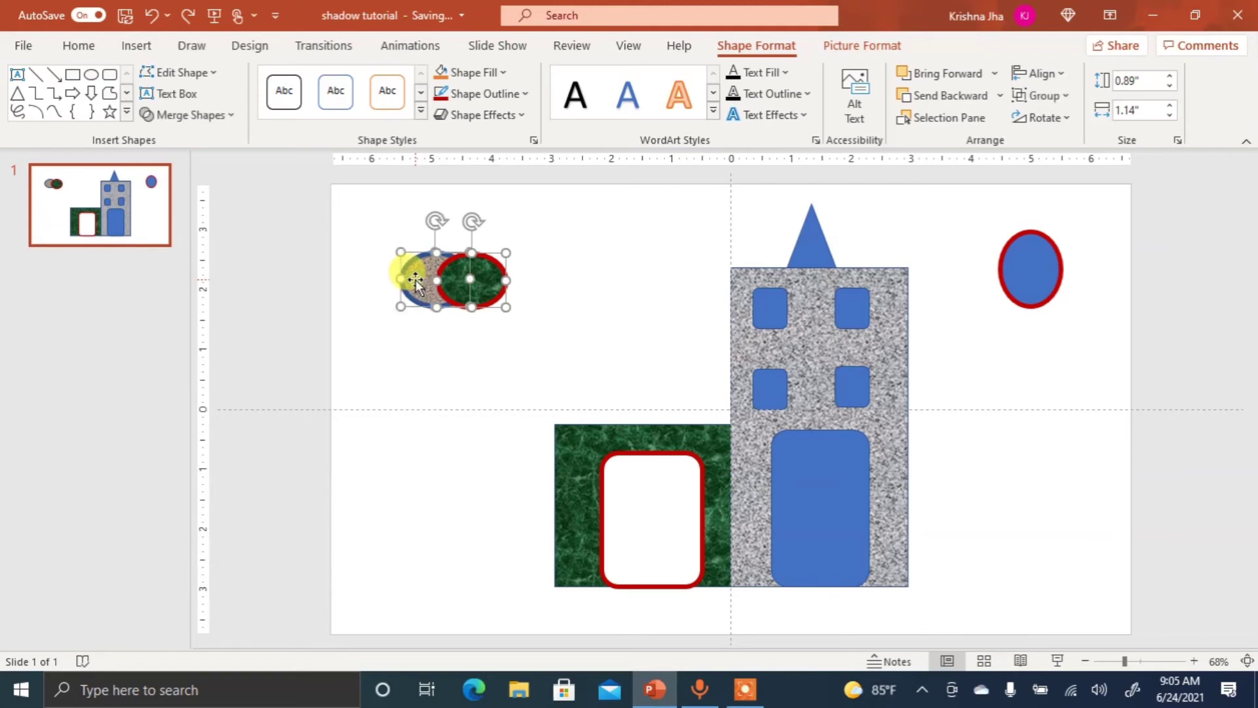
pyautogui.click(211, 116)
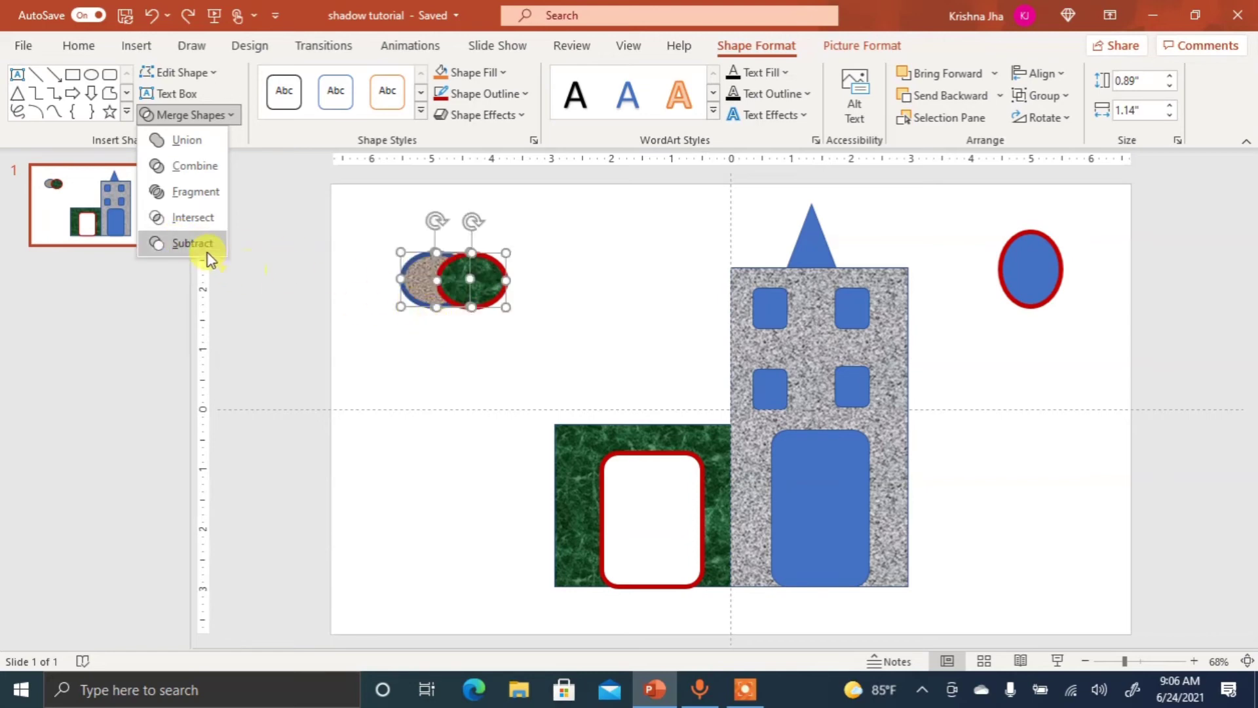
pyautogui.click(200, 242)
pyautogui.click(596, 281)
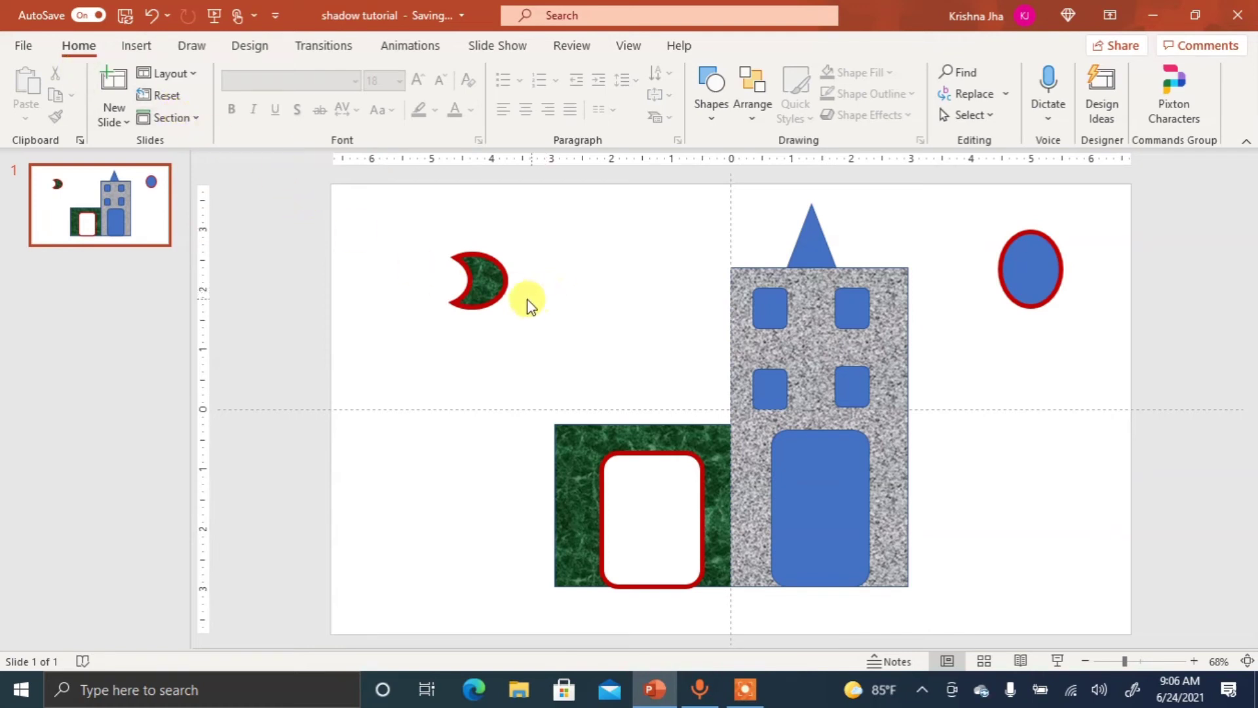
pyautogui.hotkey('ctrl', 'z')
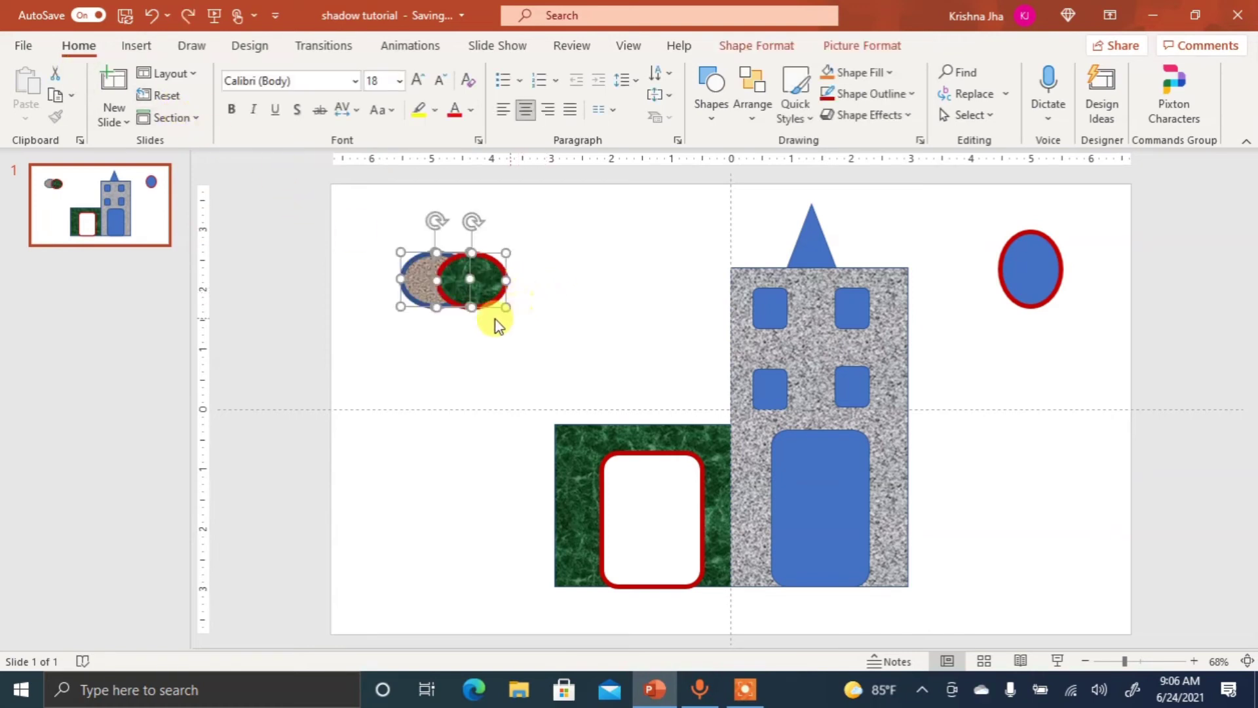
pyautogui.click(749, 47)
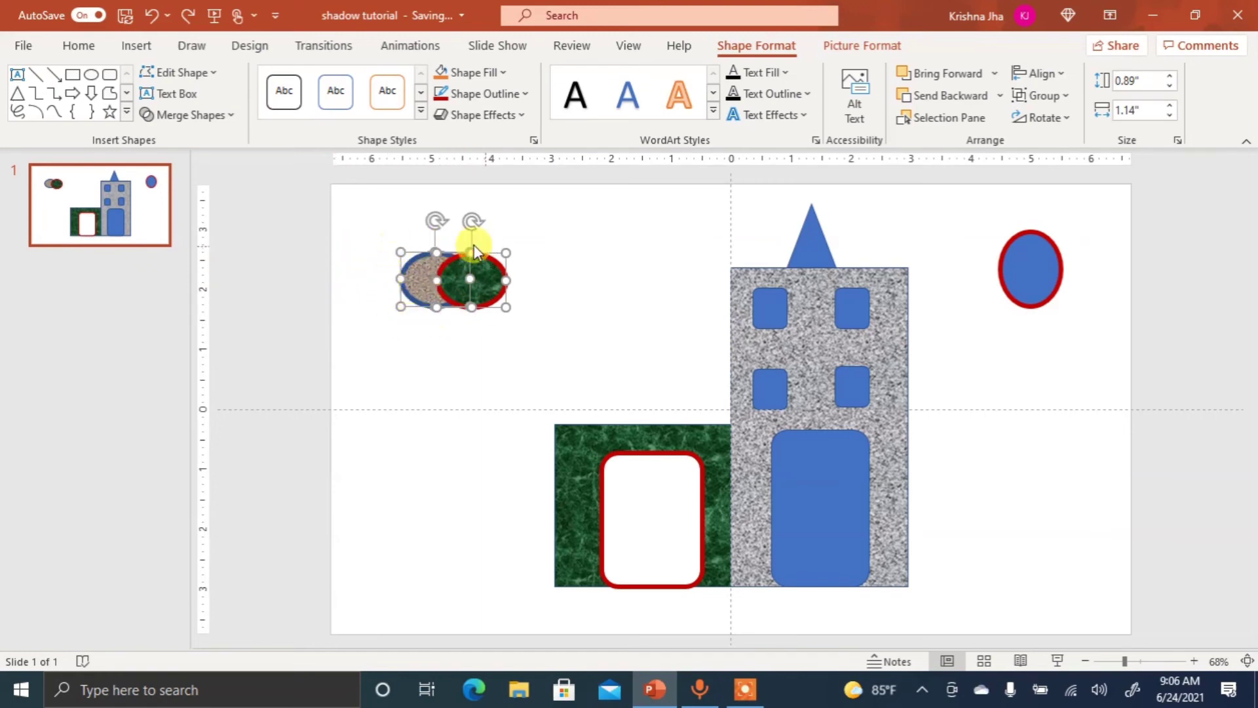
pyautogui.click(221, 122)
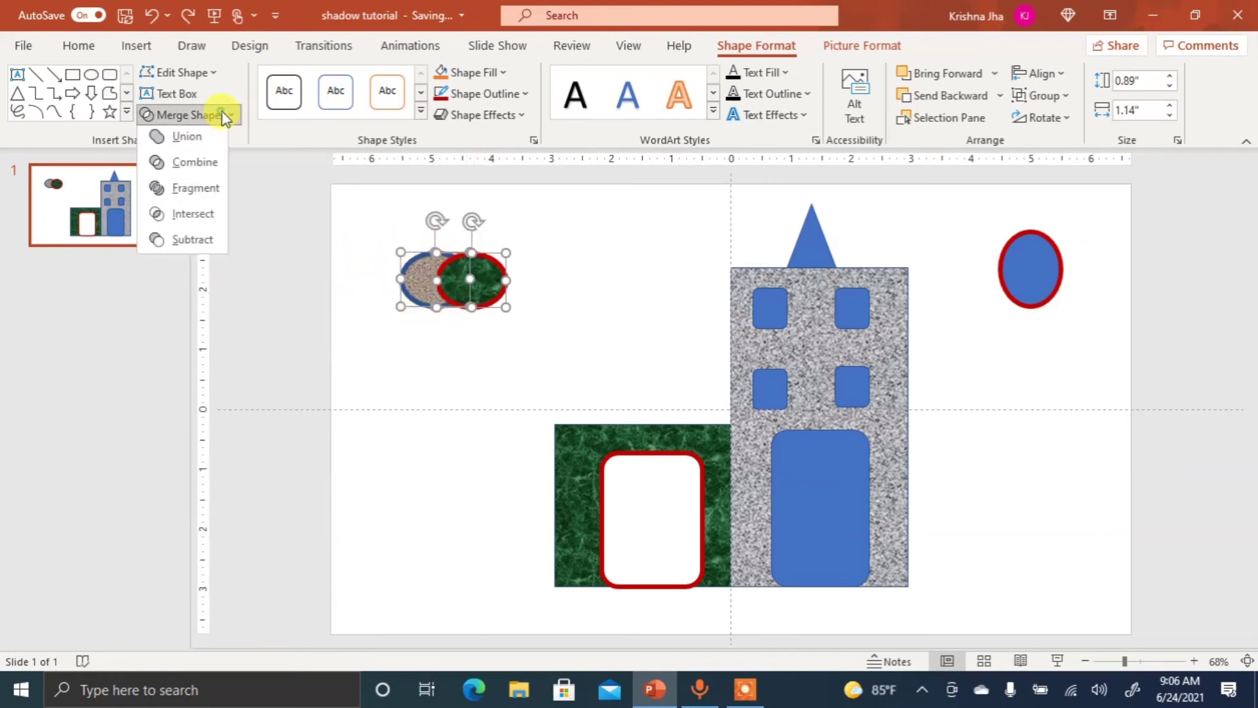
pyautogui.click(438, 357)
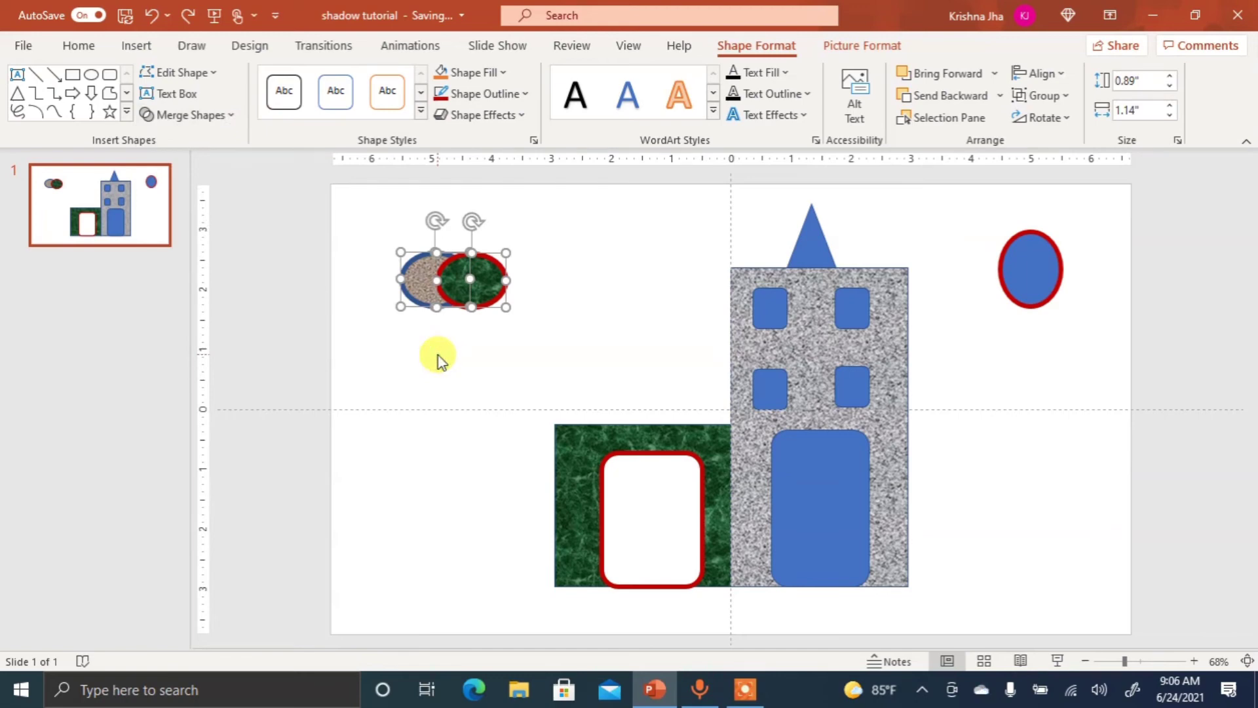
pyautogui.click(595, 275)
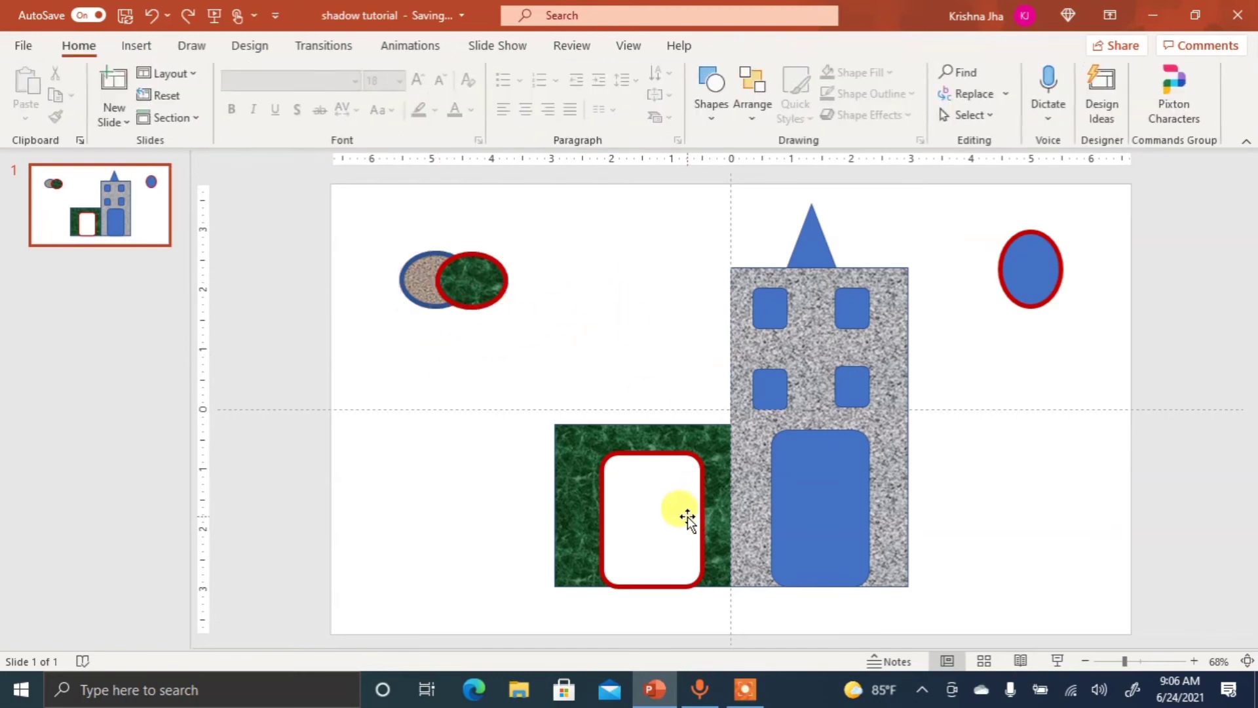
# Combine the grey textured tower with the blue door to cut a door-shaped hole.
pyautogui.click(641, 519)
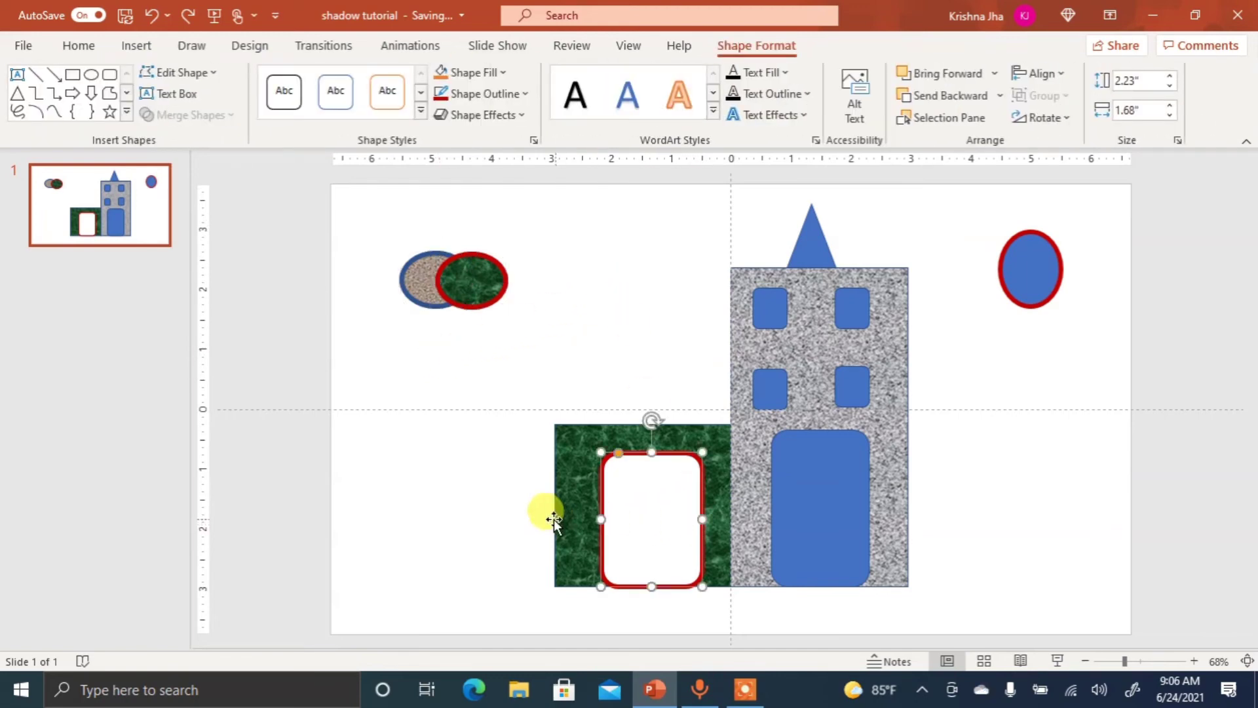
pyautogui.click(819, 517)
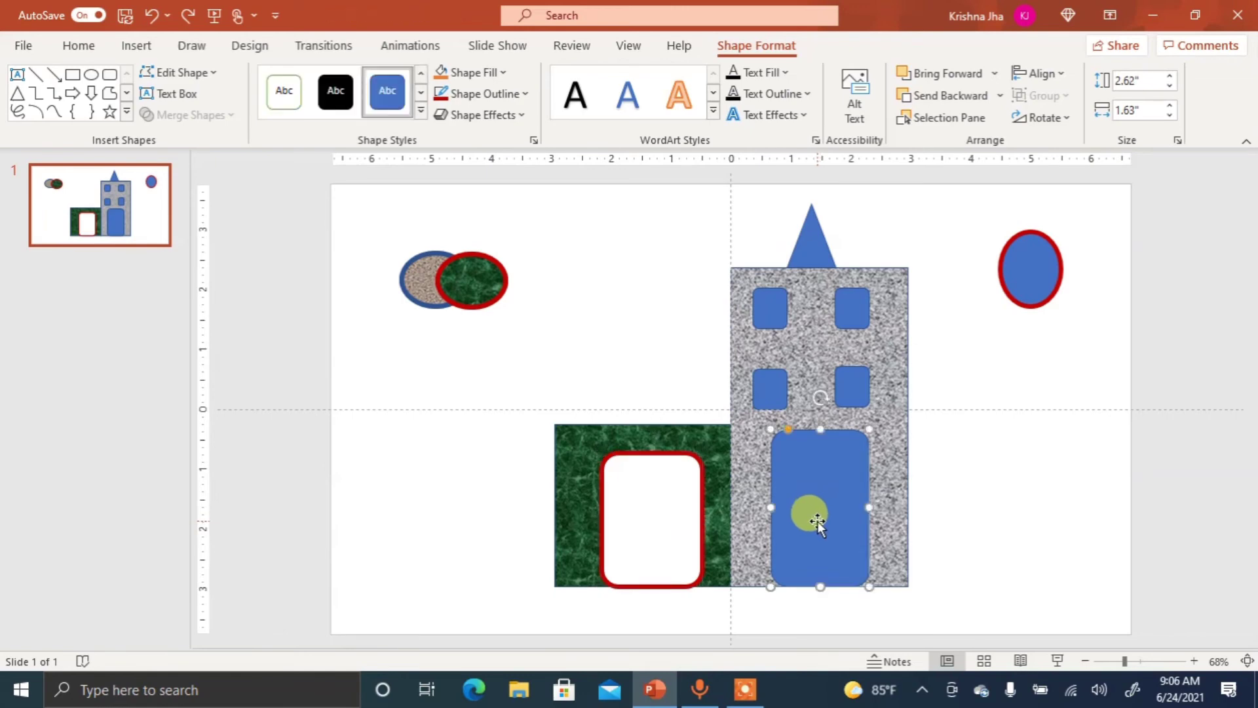
pyautogui.click(745, 451)
pyautogui.click(807, 483)
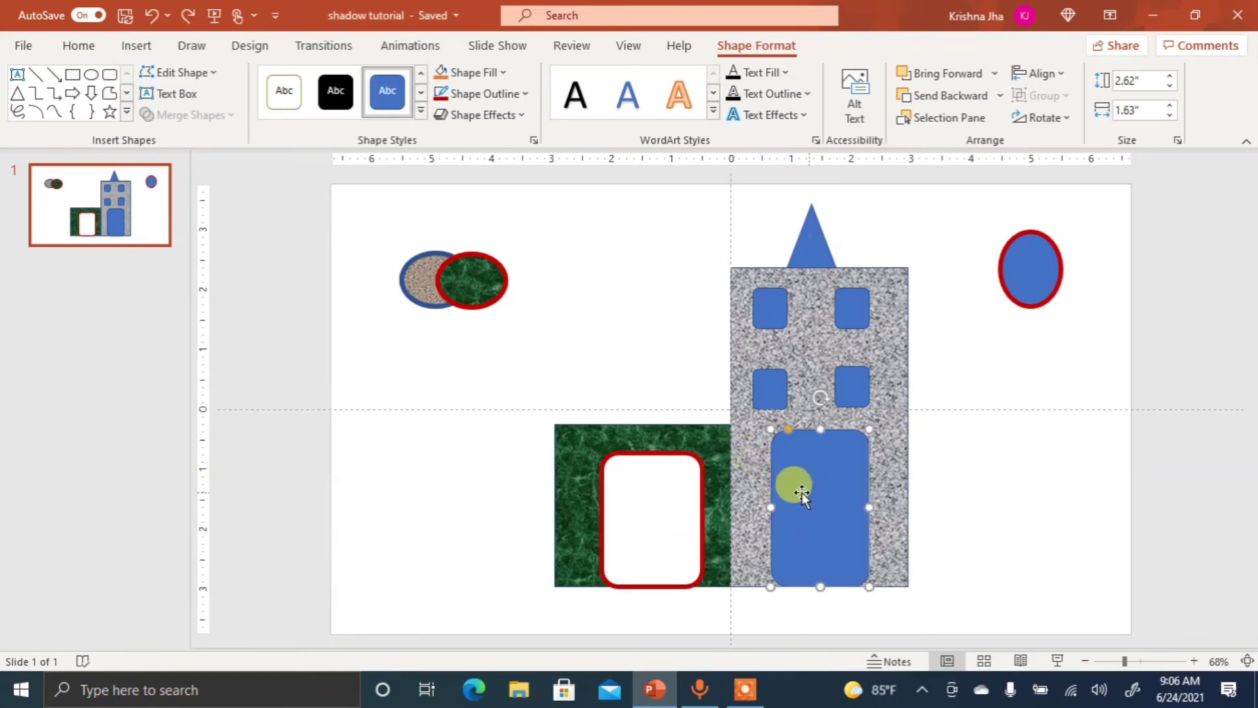
pyautogui.click(746, 451)
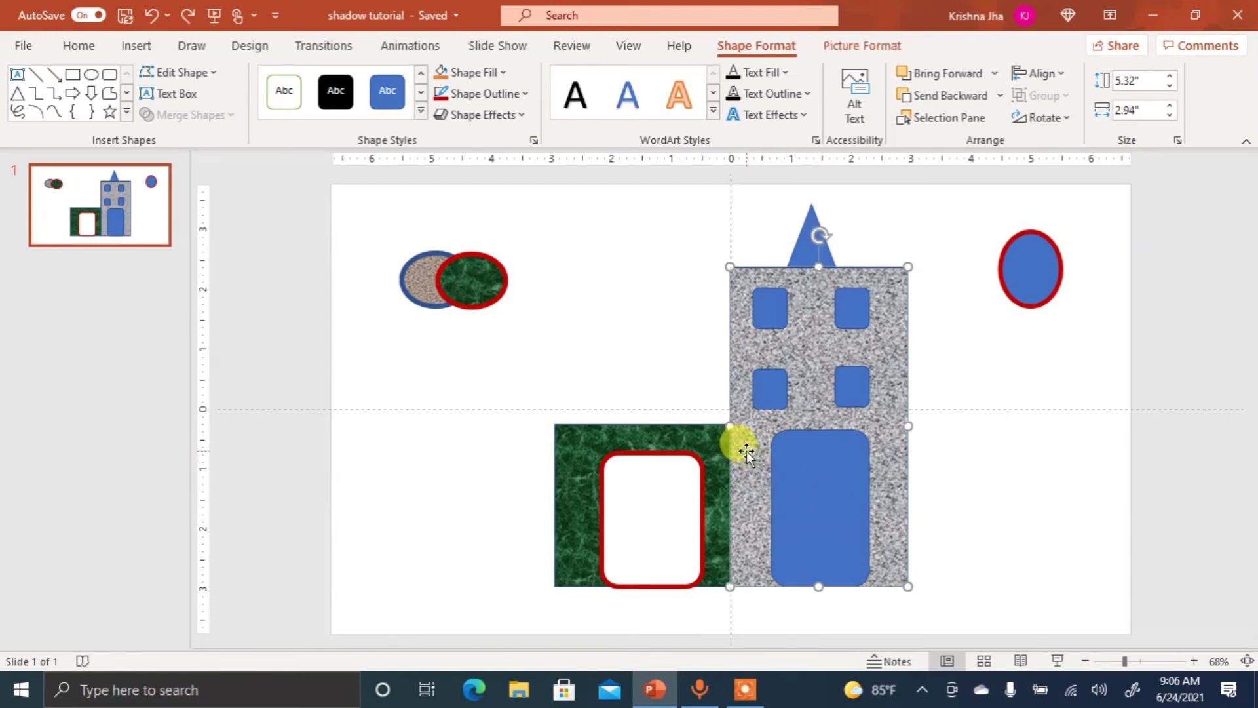
pyautogui.keyDown('shift'); pyautogui.click(804, 478); pyautogui.keyUp('shift')
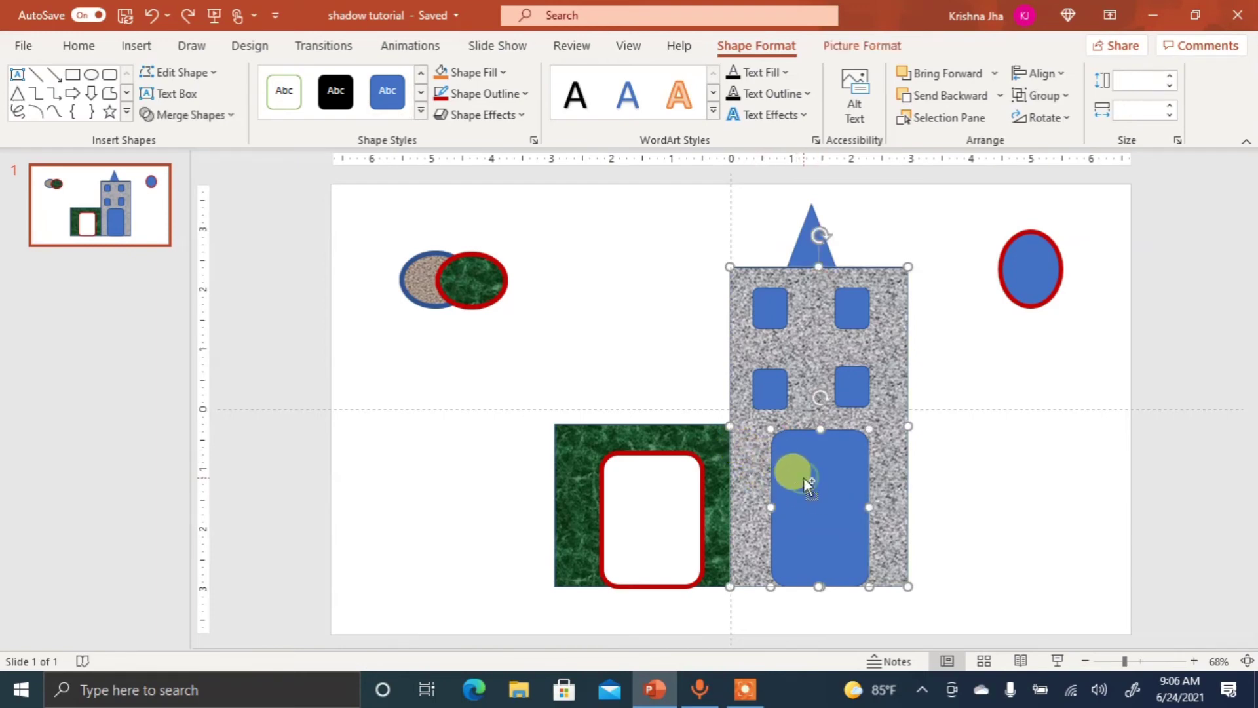
pyautogui.click(234, 112)
pyautogui.click(195, 169)
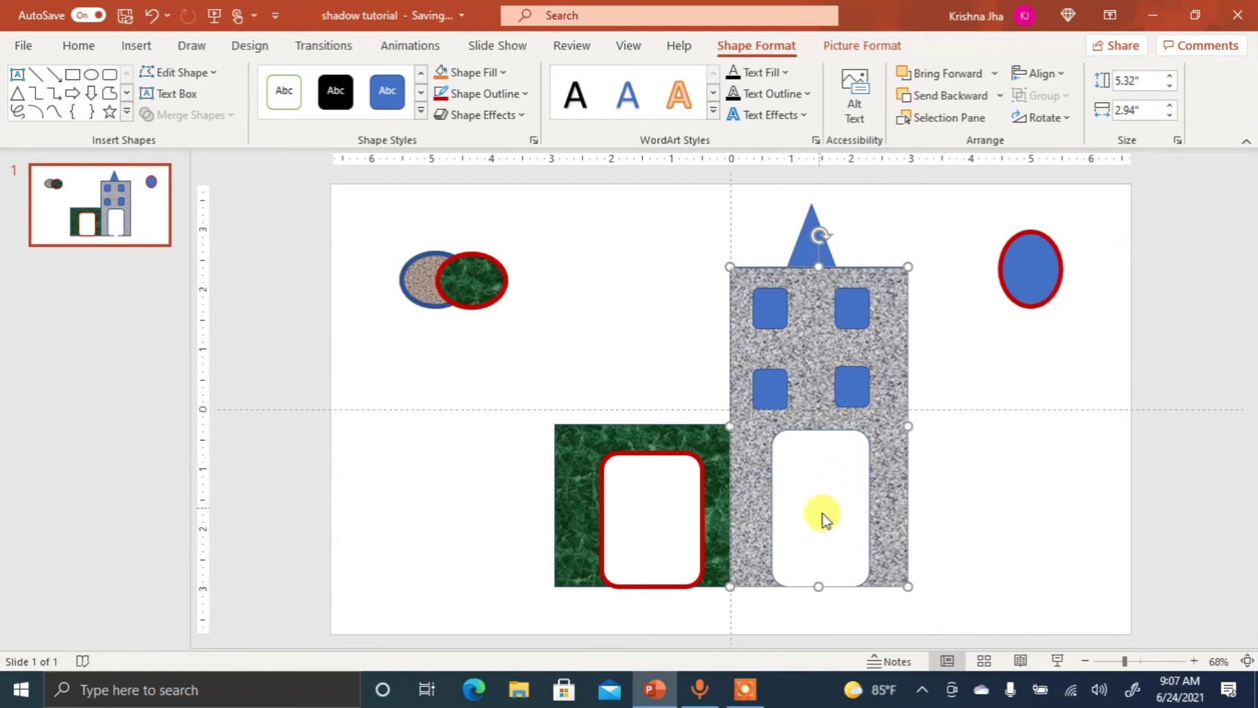
# Subtract the four blue window squares from the tower, leaving four window holes.
pyautogui.click(955, 427)
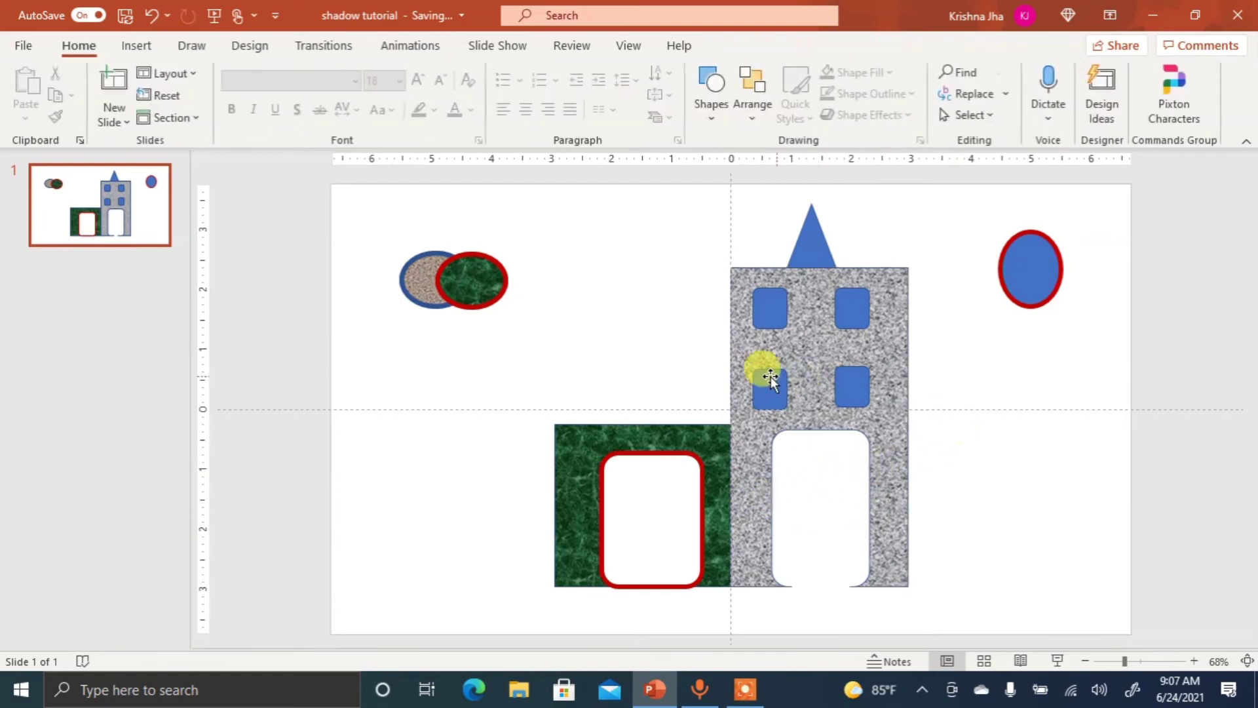
pyautogui.click(736, 340)
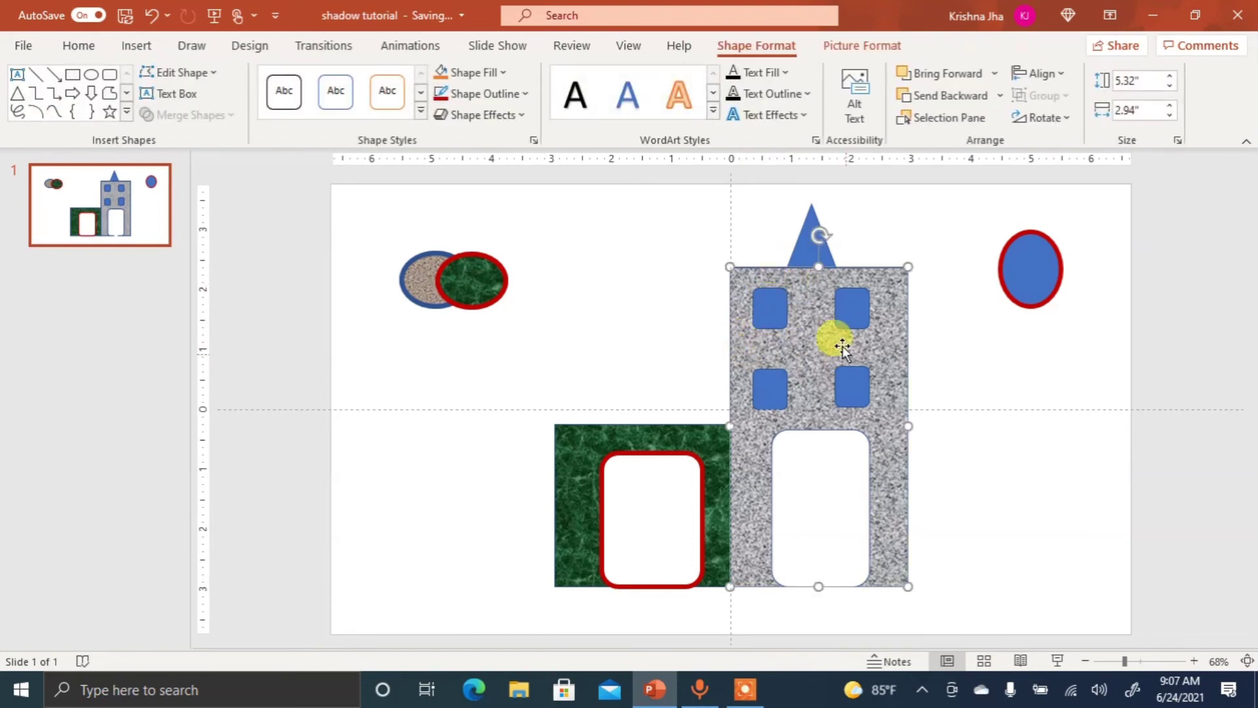
pyautogui.keyDown('shift'); pyautogui.click(770, 306); pyautogui.keyUp('shift')
pyautogui.keyDown('shift'); pyautogui.click(770, 387); pyautogui.keyUp('shift')
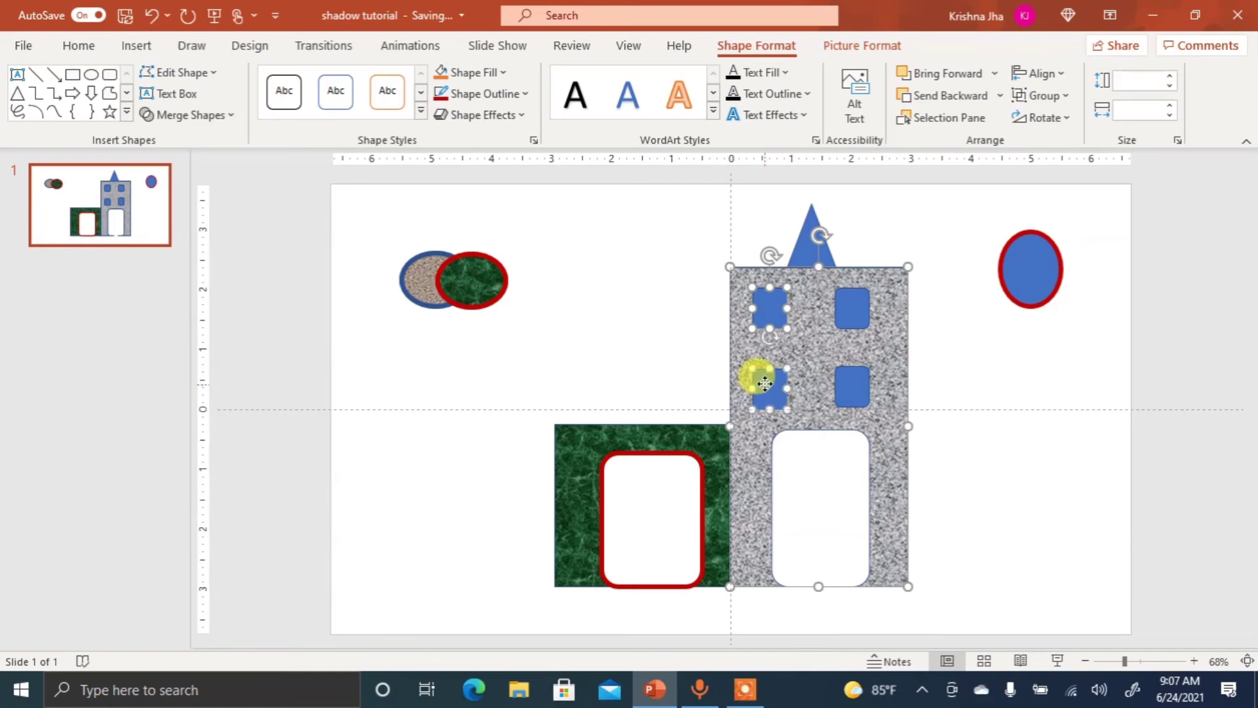
pyautogui.keyDown('shift'); pyautogui.click(844, 384); pyautogui.keyUp('shift')
pyautogui.keyDown('shift'); pyautogui.click(858, 302); pyautogui.keyUp('shift')
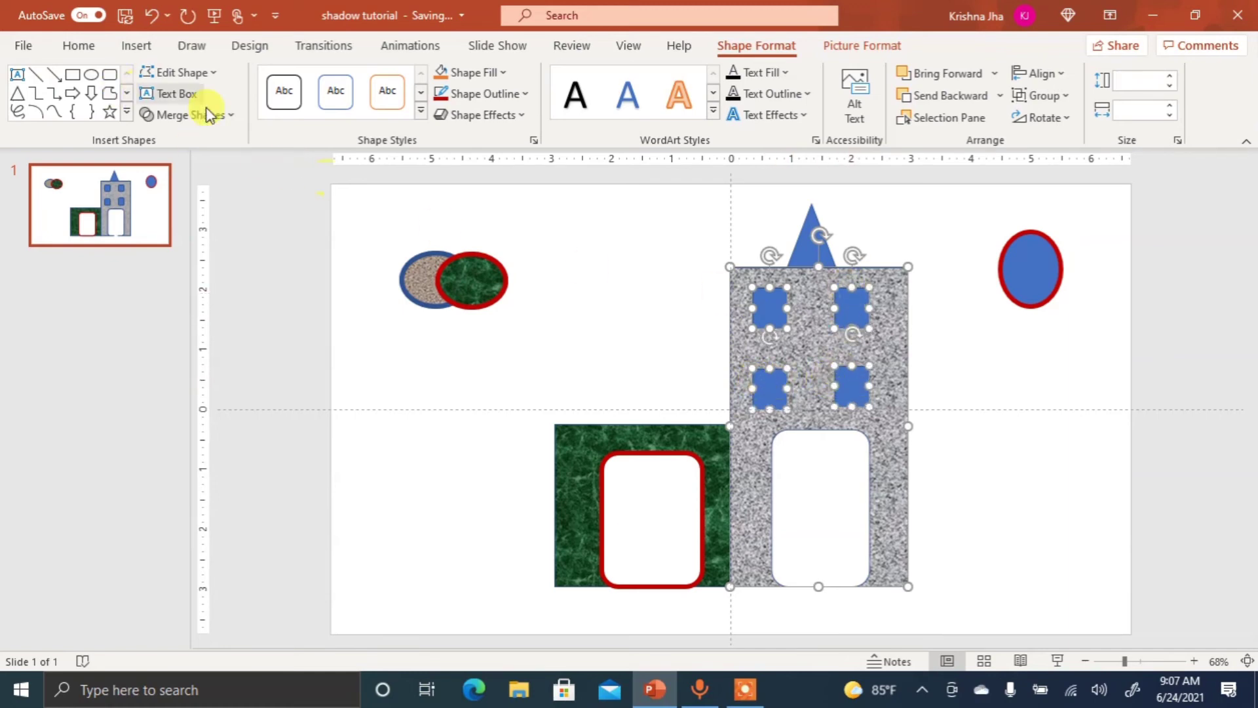
pyautogui.click(223, 114)
pyautogui.click(192, 243)
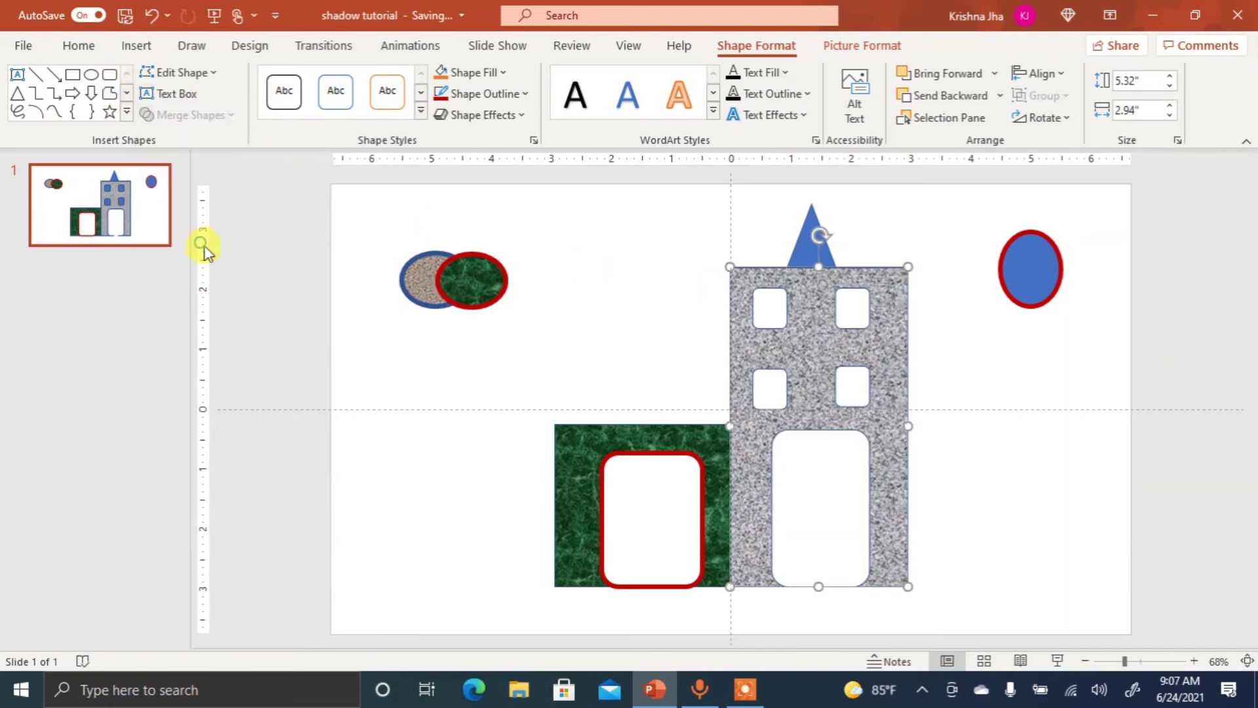
pyautogui.click(442, 363)
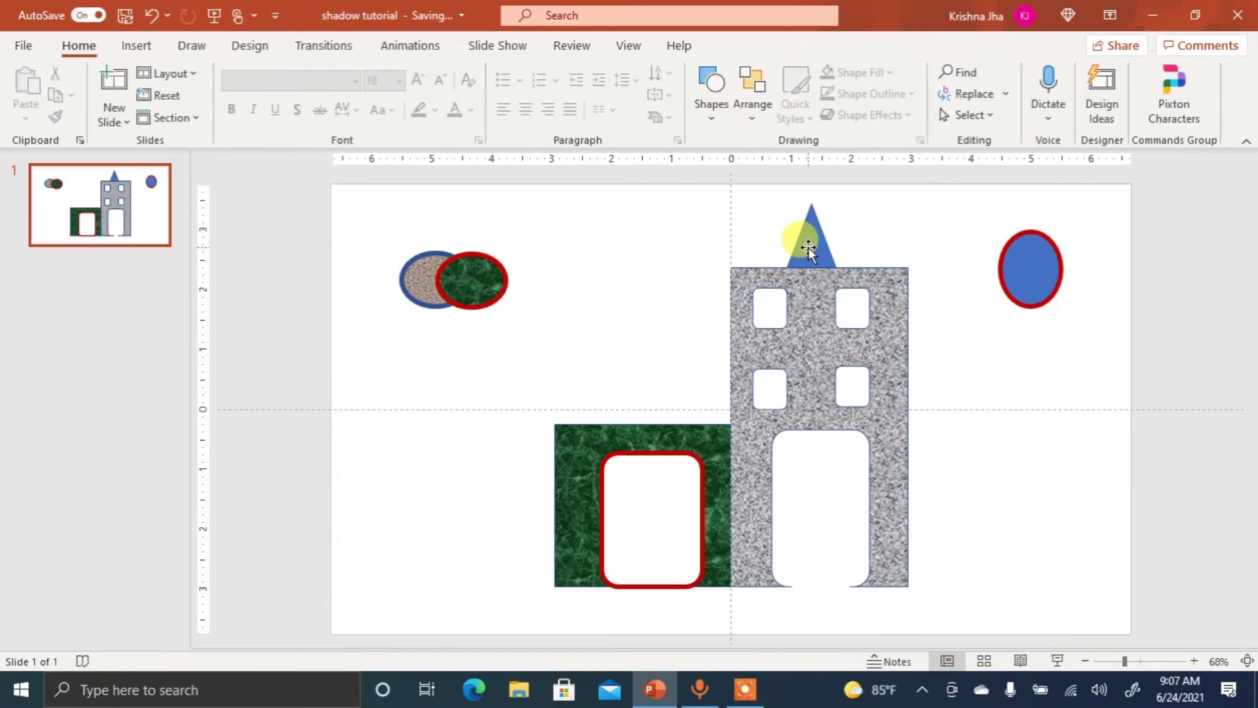
# Fill the spire triangle on top of the tower with orange.
pyautogui.click(808, 246)
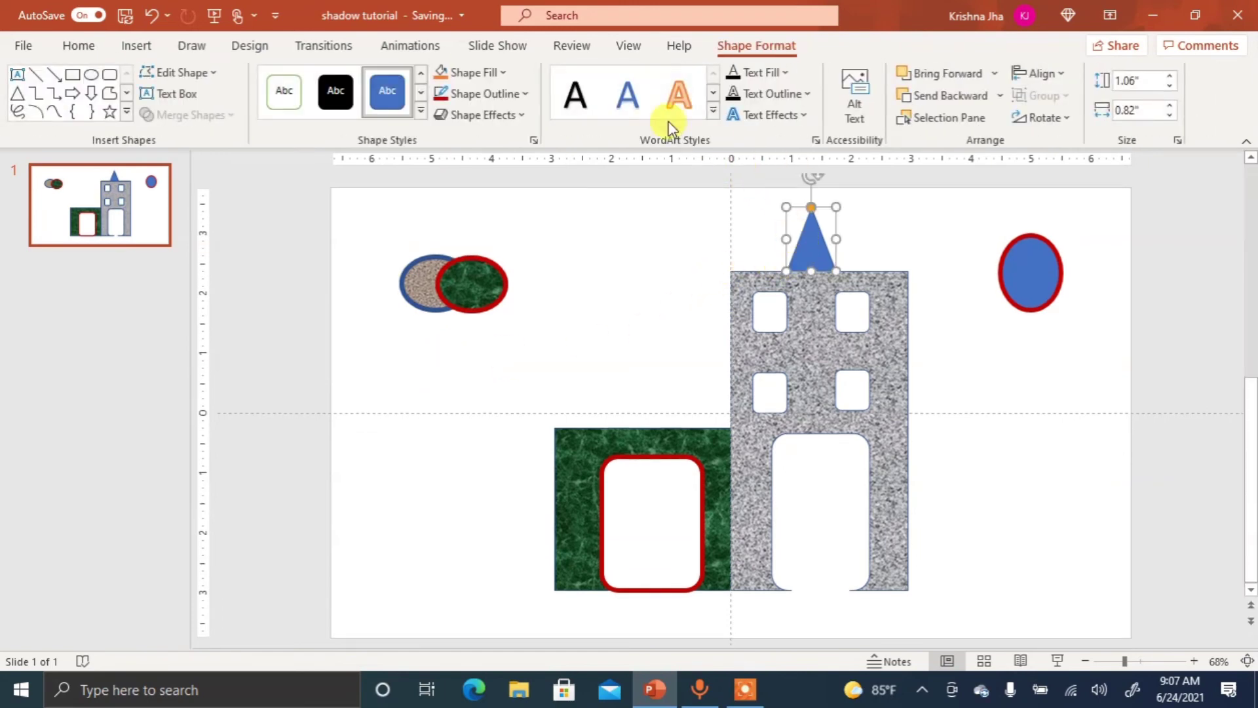
pyautogui.click(499, 72)
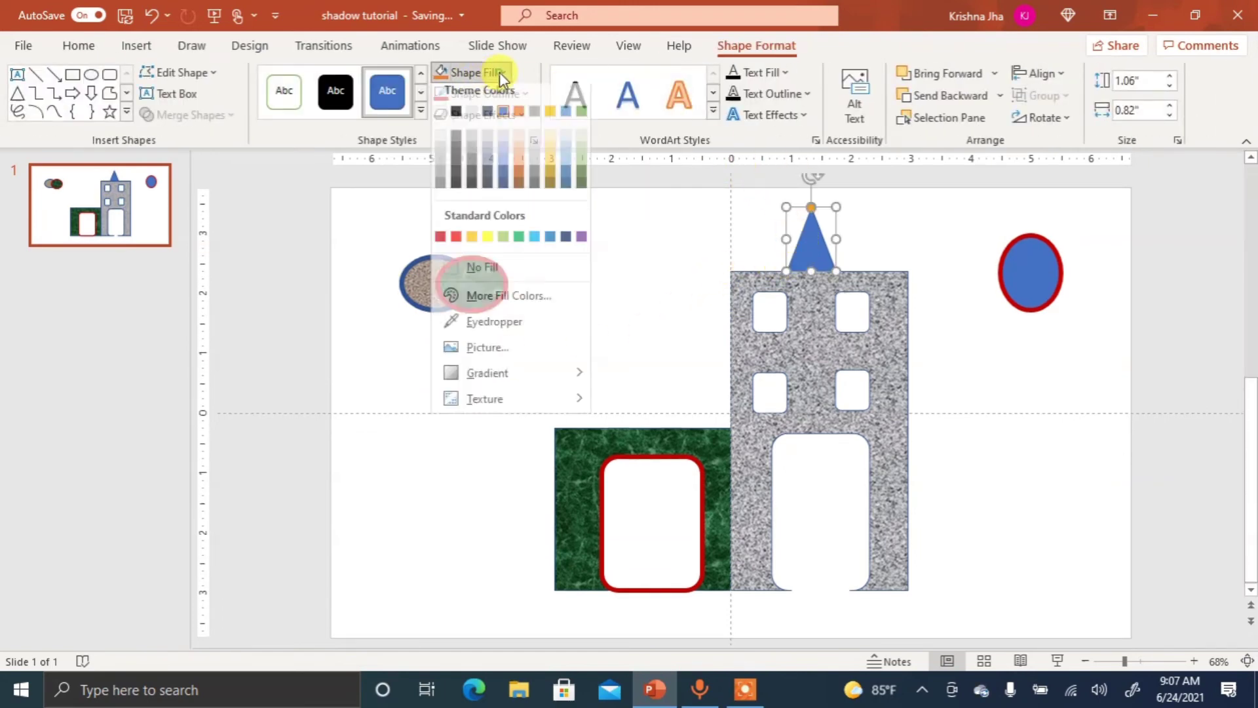
pyautogui.click(520, 120)
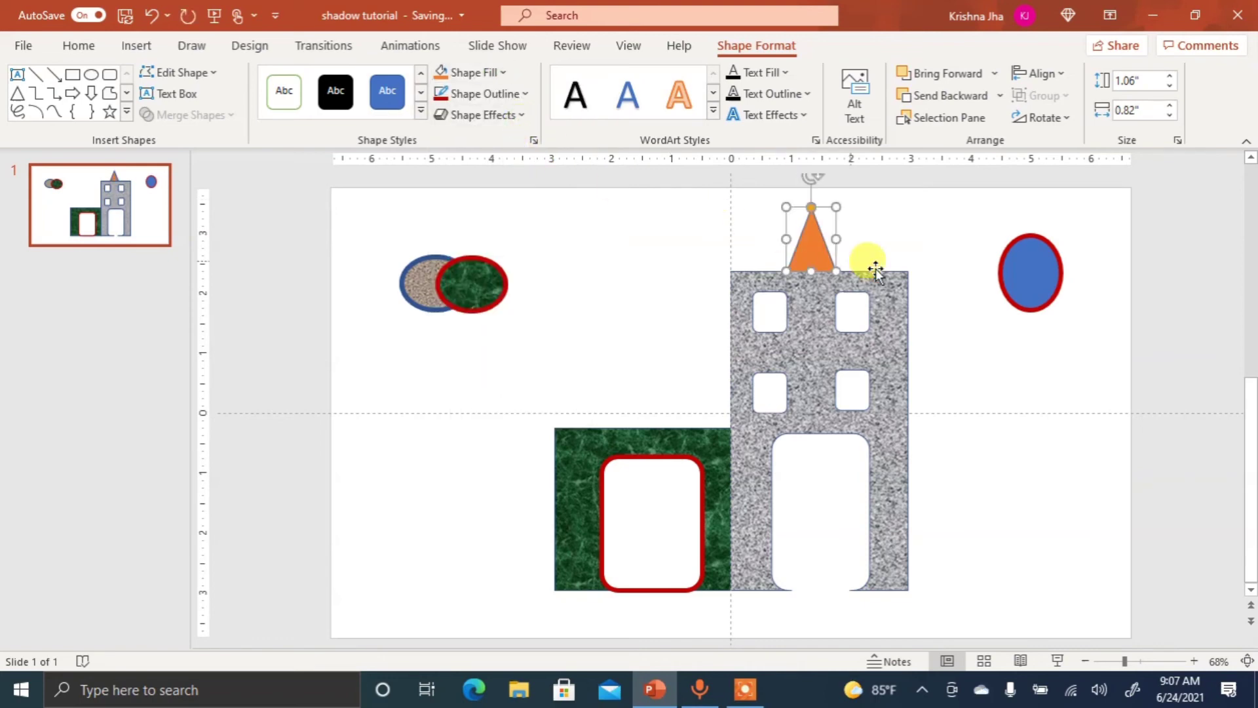
pyautogui.click(944, 235)
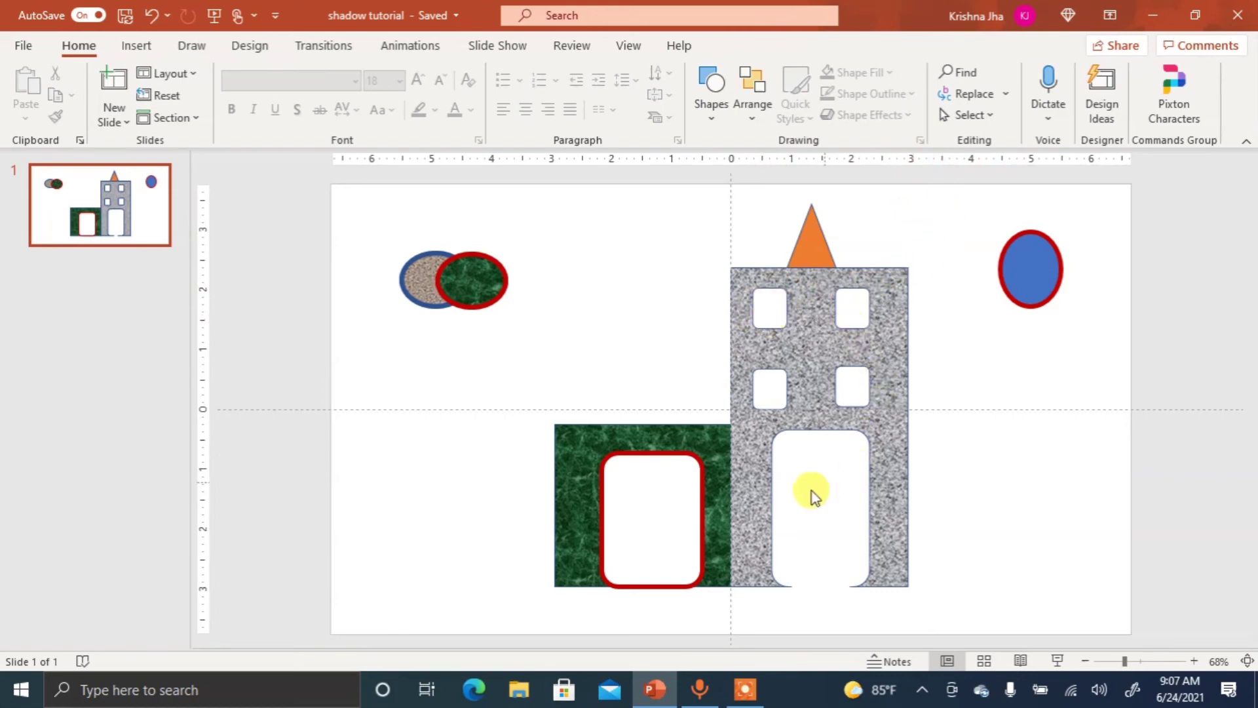
# Box-select the spire, tower, green wall and doorway, and group them with Ctrl+G.
pyautogui.moveTo(958, 209); pyautogui.dragTo(531, 518)
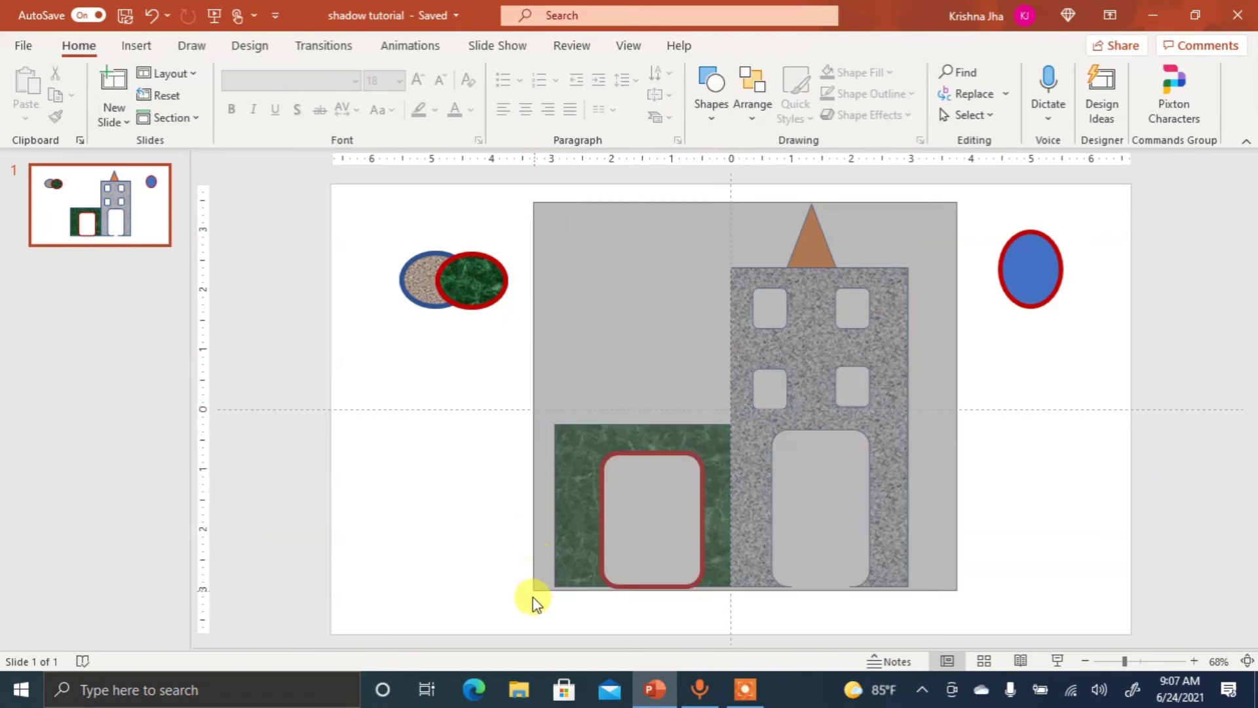
pyautogui.moveTo(531, 517); pyautogui.dragTo(537, 630)
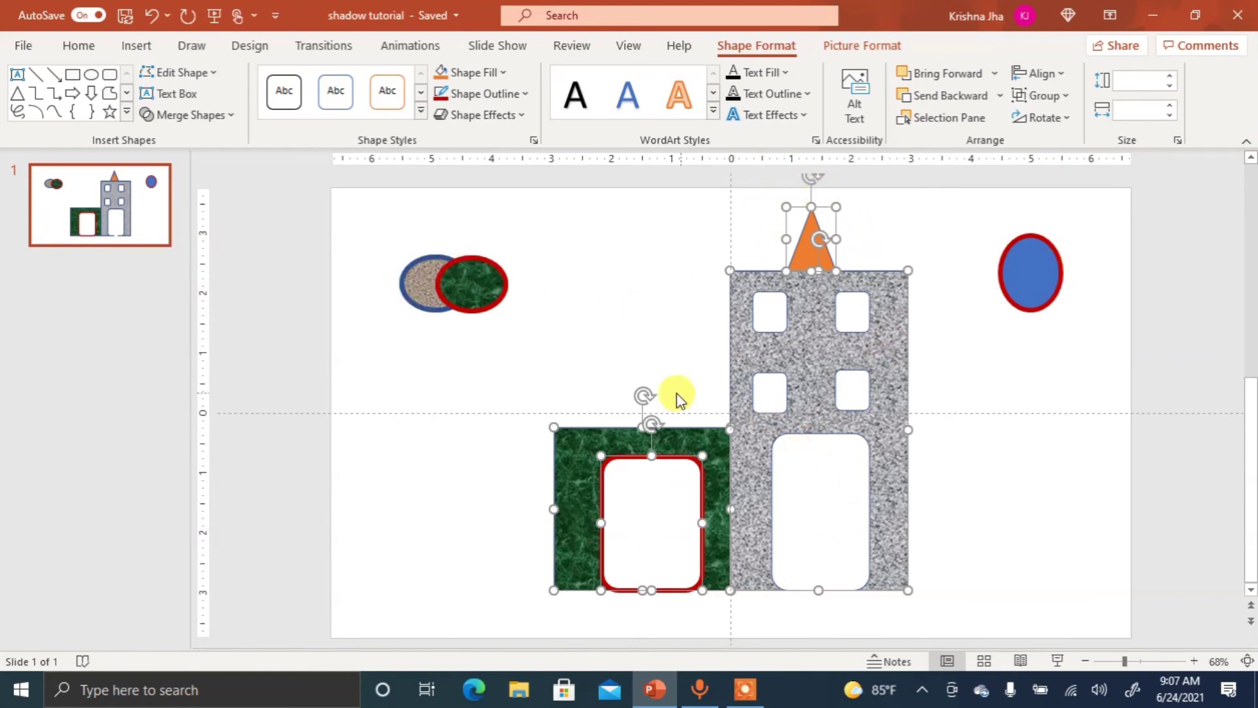
pyautogui.hotkey('ctrl', 'g')
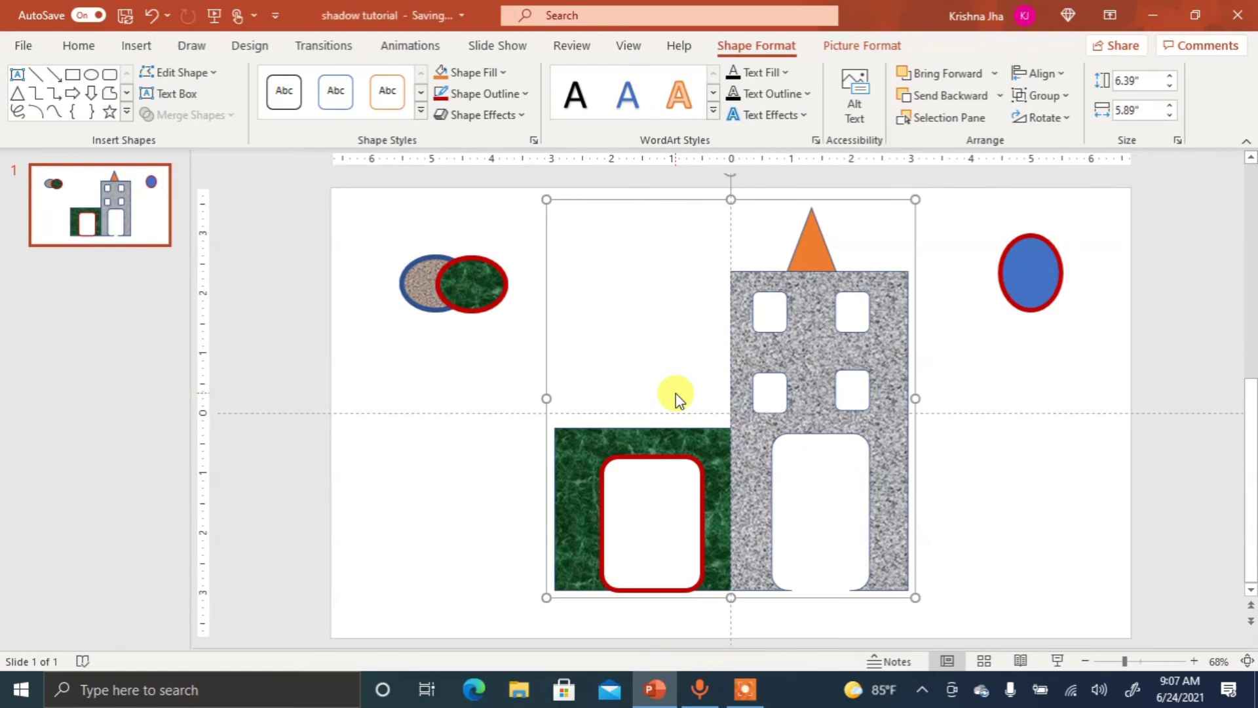
pyautogui.click(675, 291)
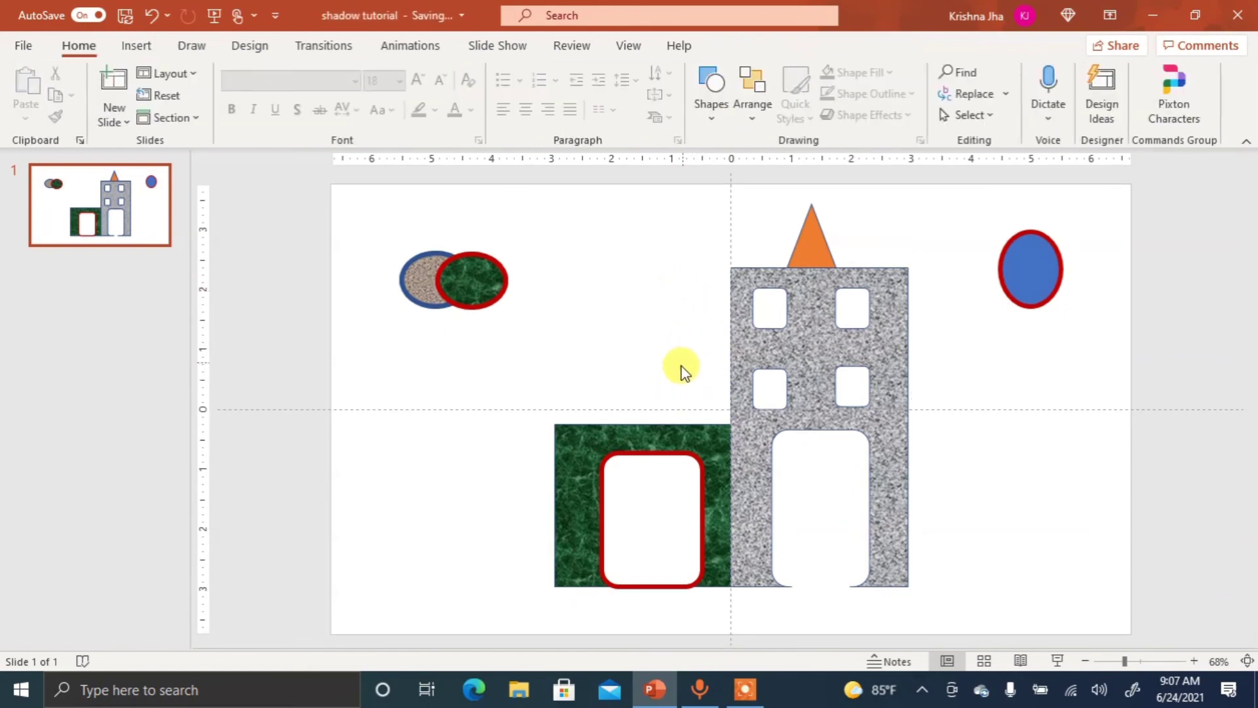
pyautogui.click(728, 386)
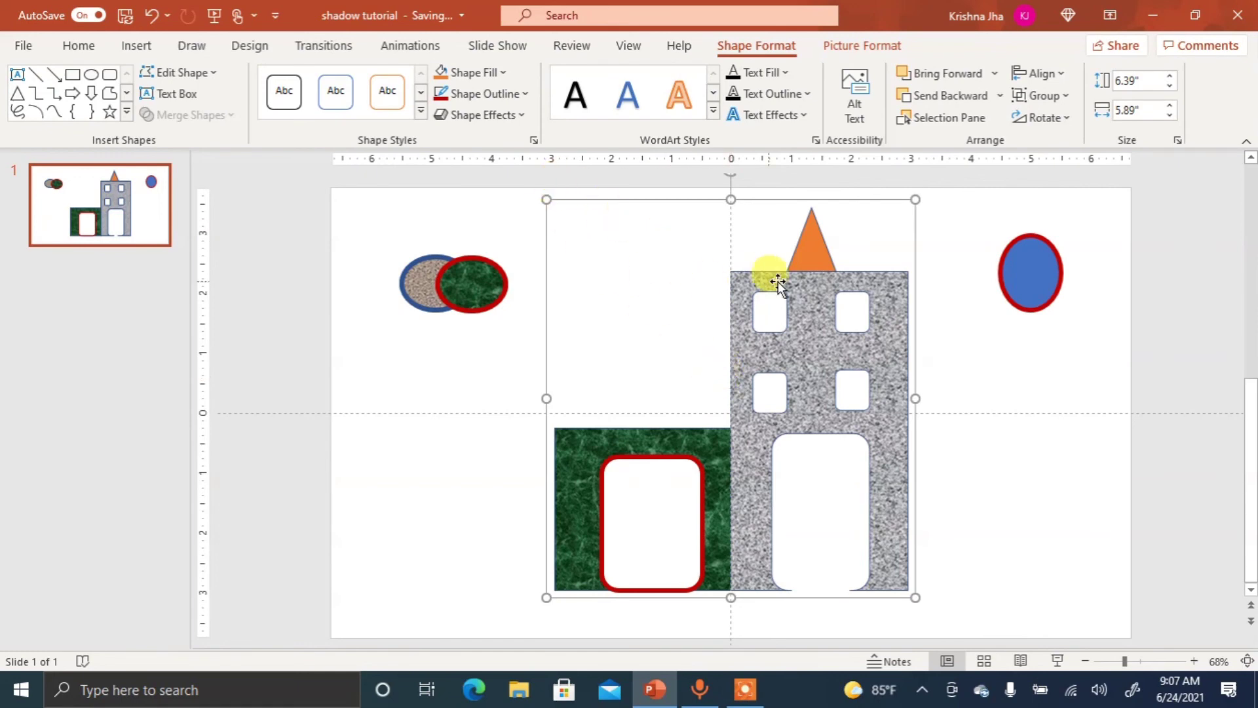
# Apply the Perspective Upper Right shadow to the castle group.
pyautogui.click(520, 116)
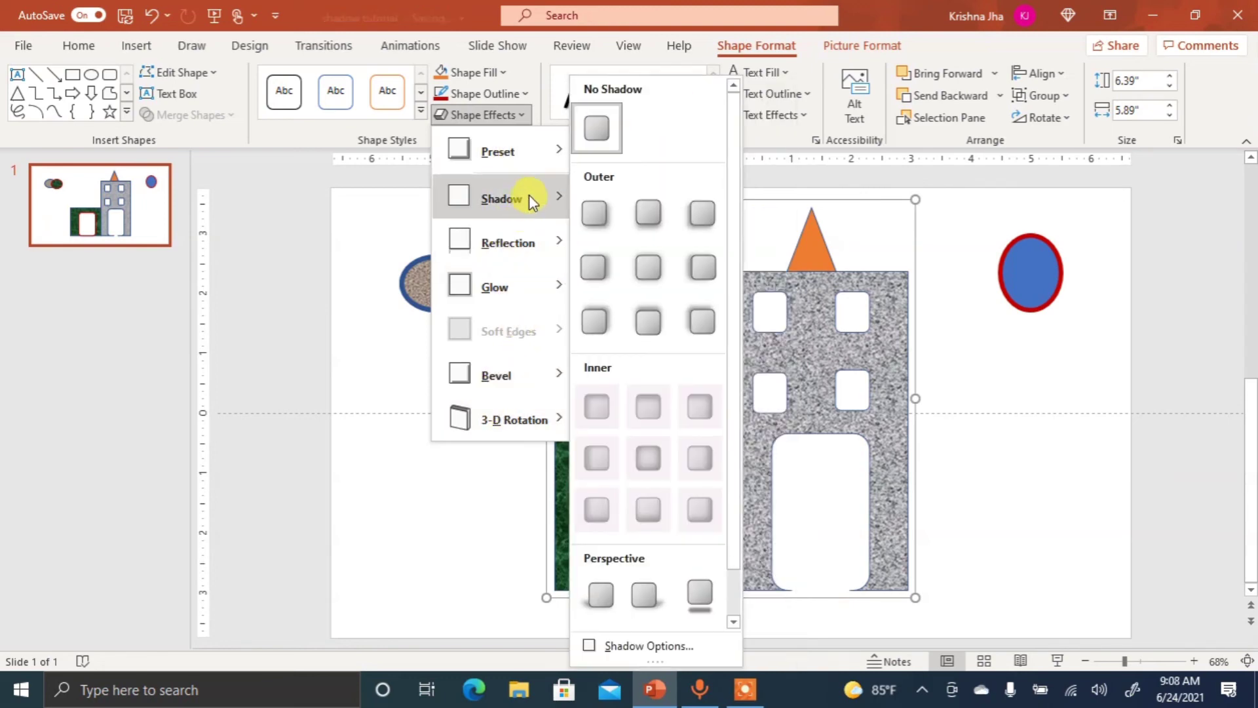
pyautogui.moveTo(502, 198)
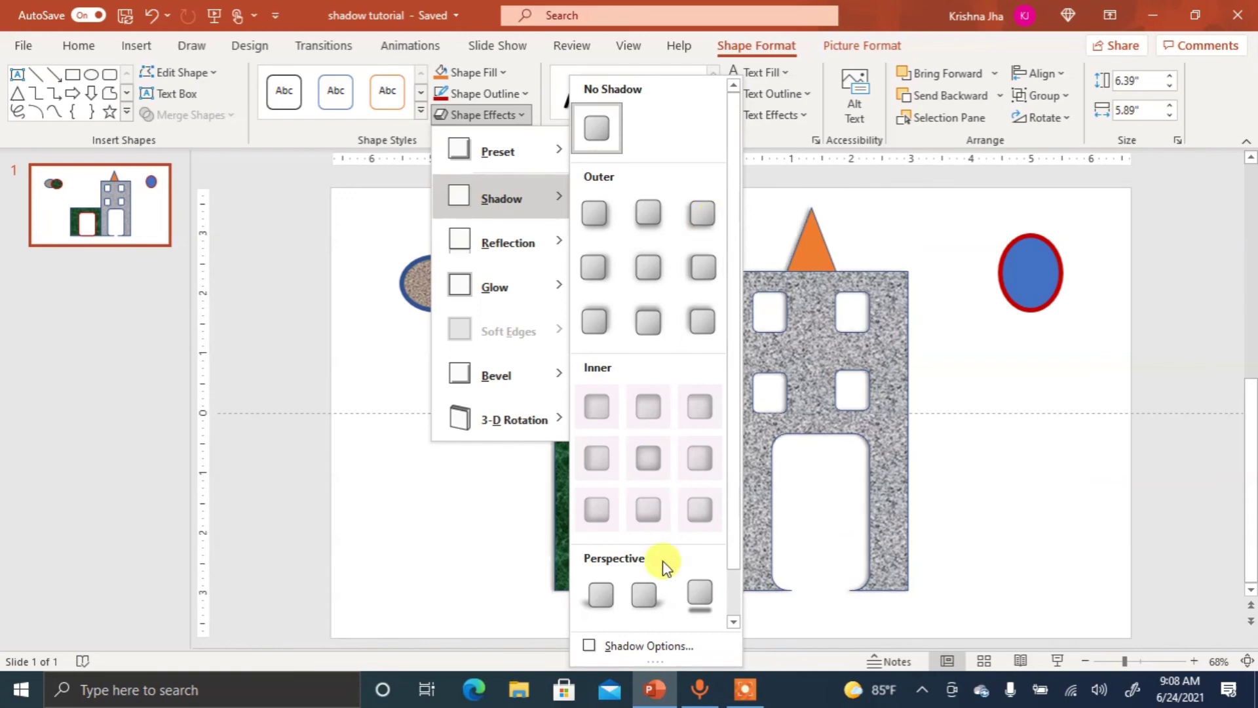
pyautogui.click(644, 595)
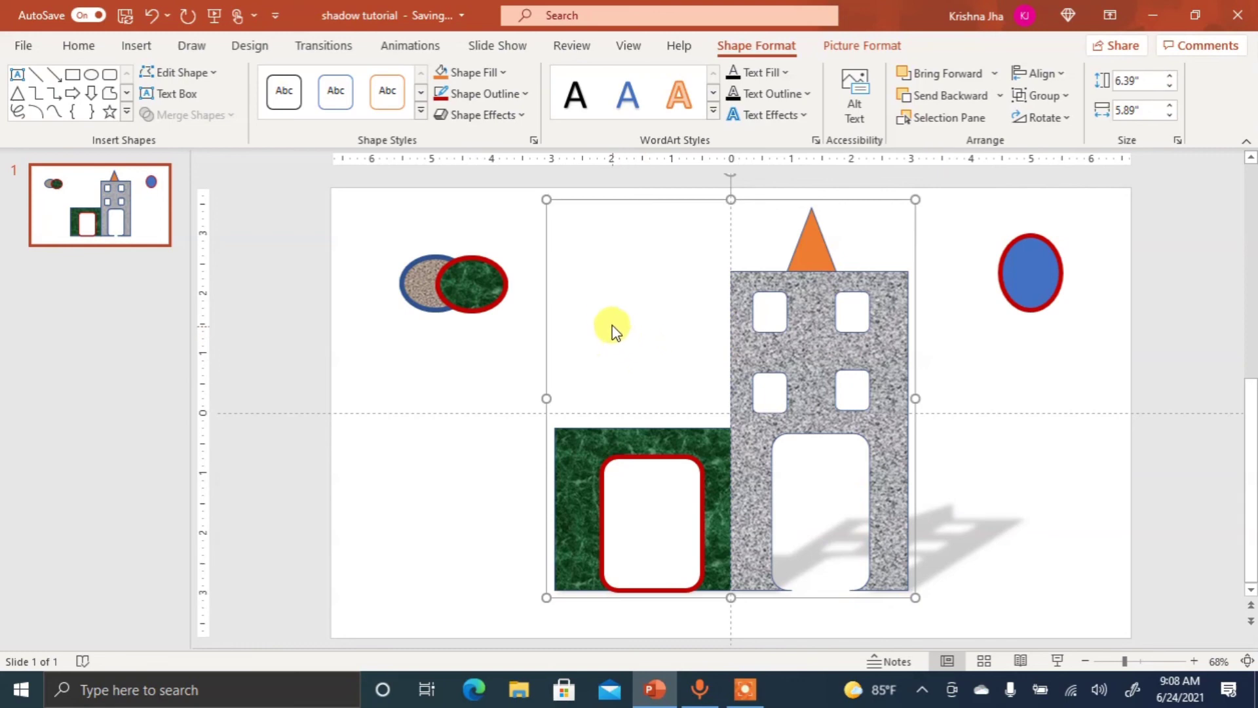
# Apply the Slant bevel effect to the castle group.
pyautogui.click(475, 117)
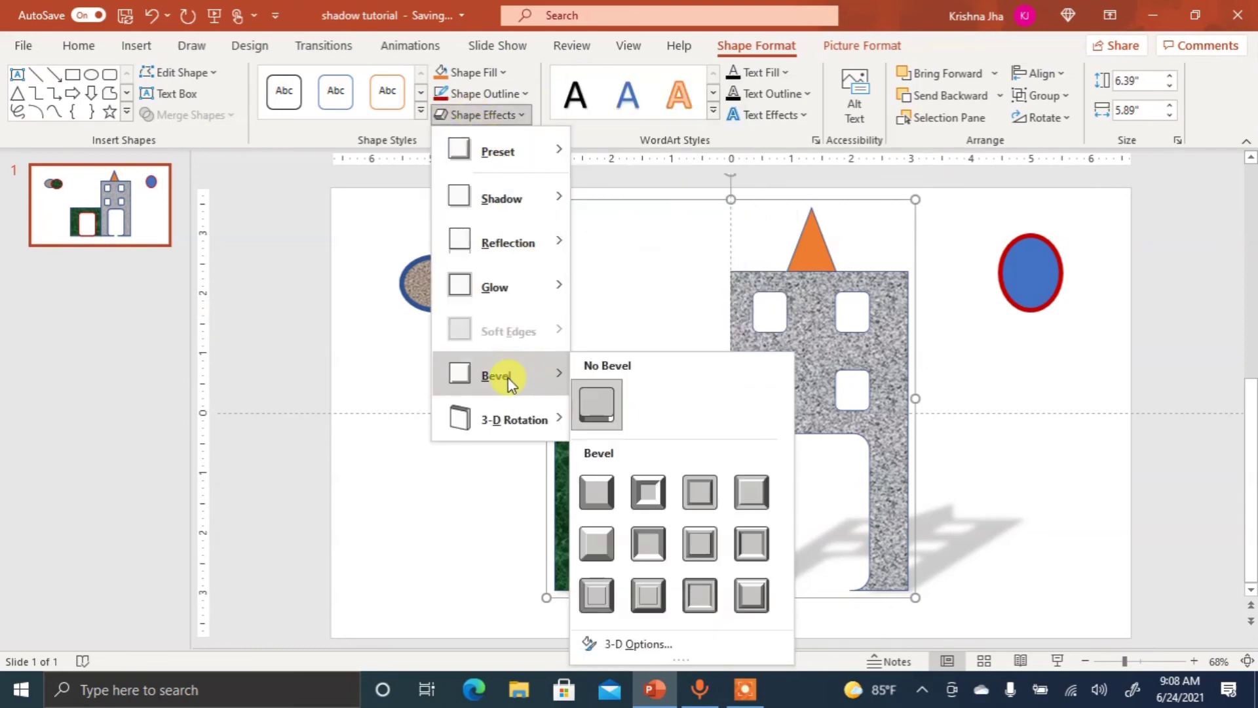
pyautogui.moveTo(496, 375)
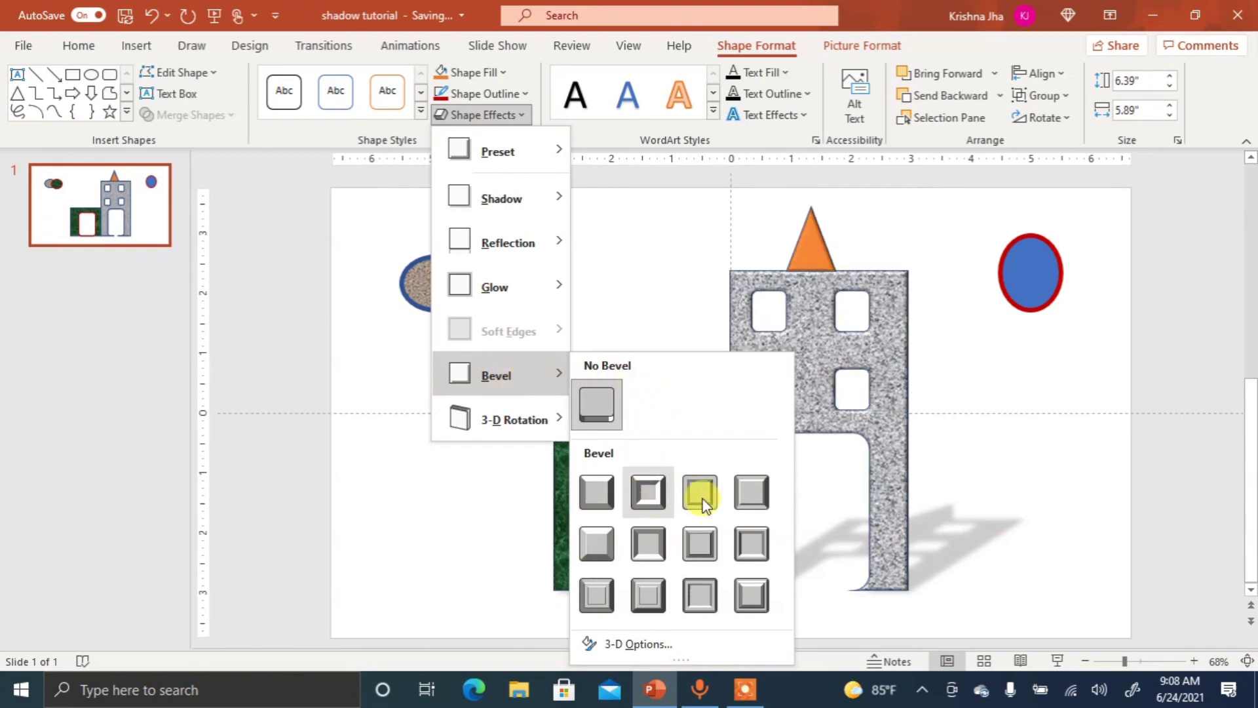
pyautogui.click(762, 501)
pyautogui.click(485, 460)
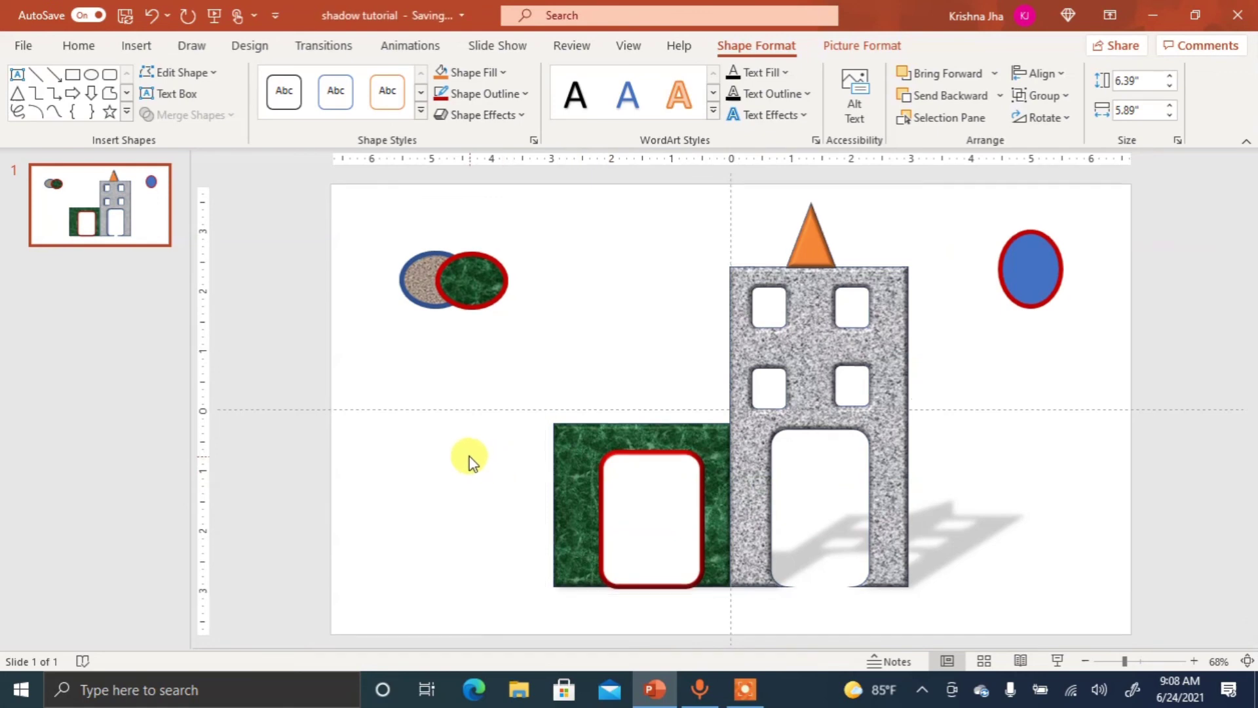